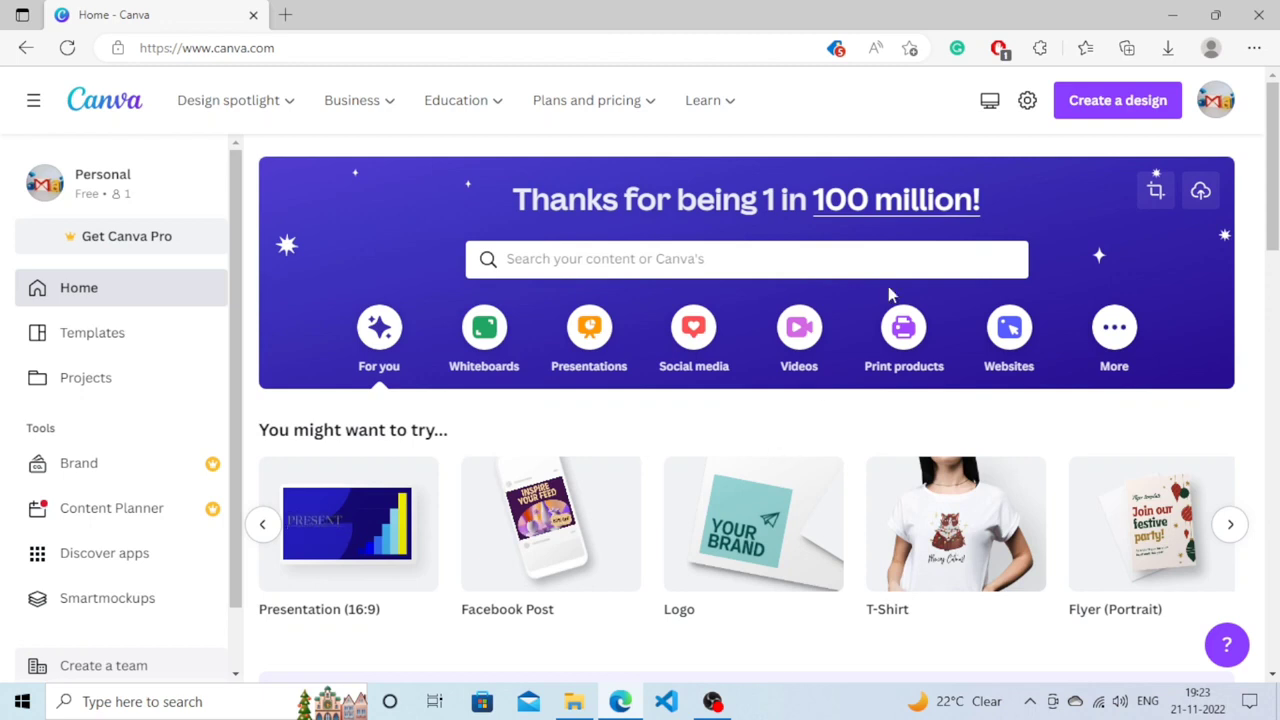
Create a new blank design with a custom size of 16 × 9 in.
left_click(1128, 108)
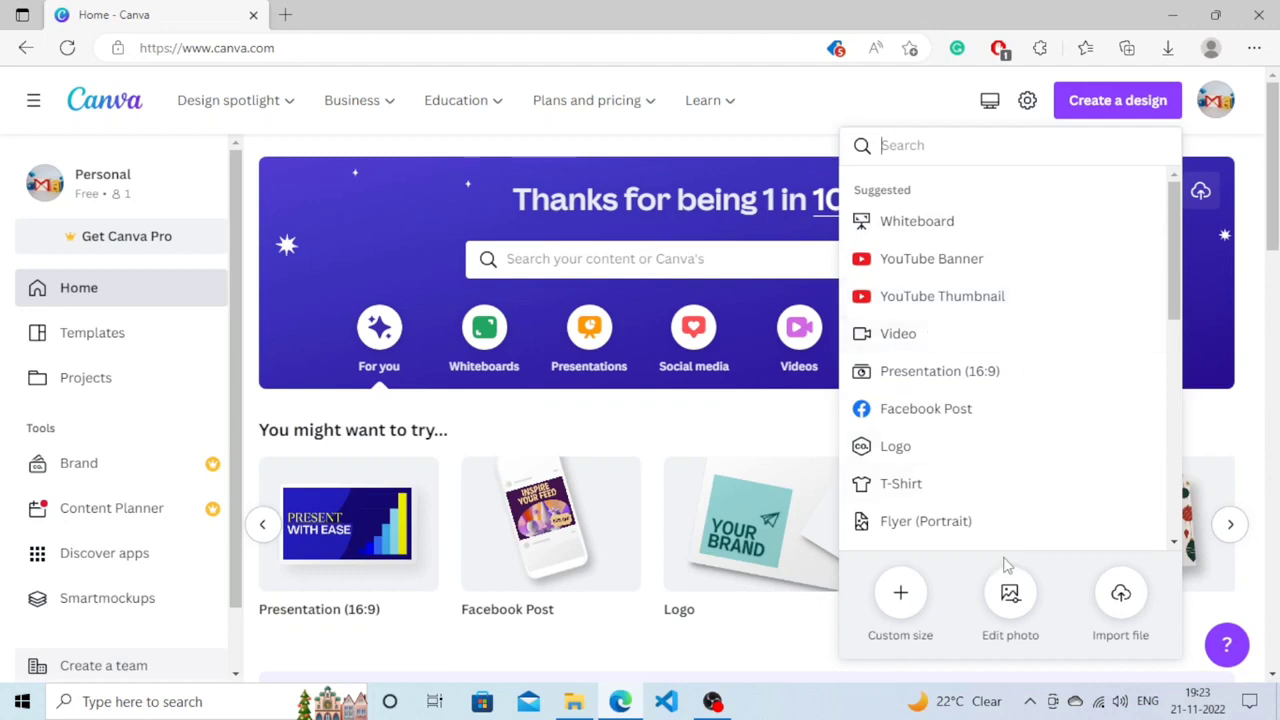
left_click(901, 596)
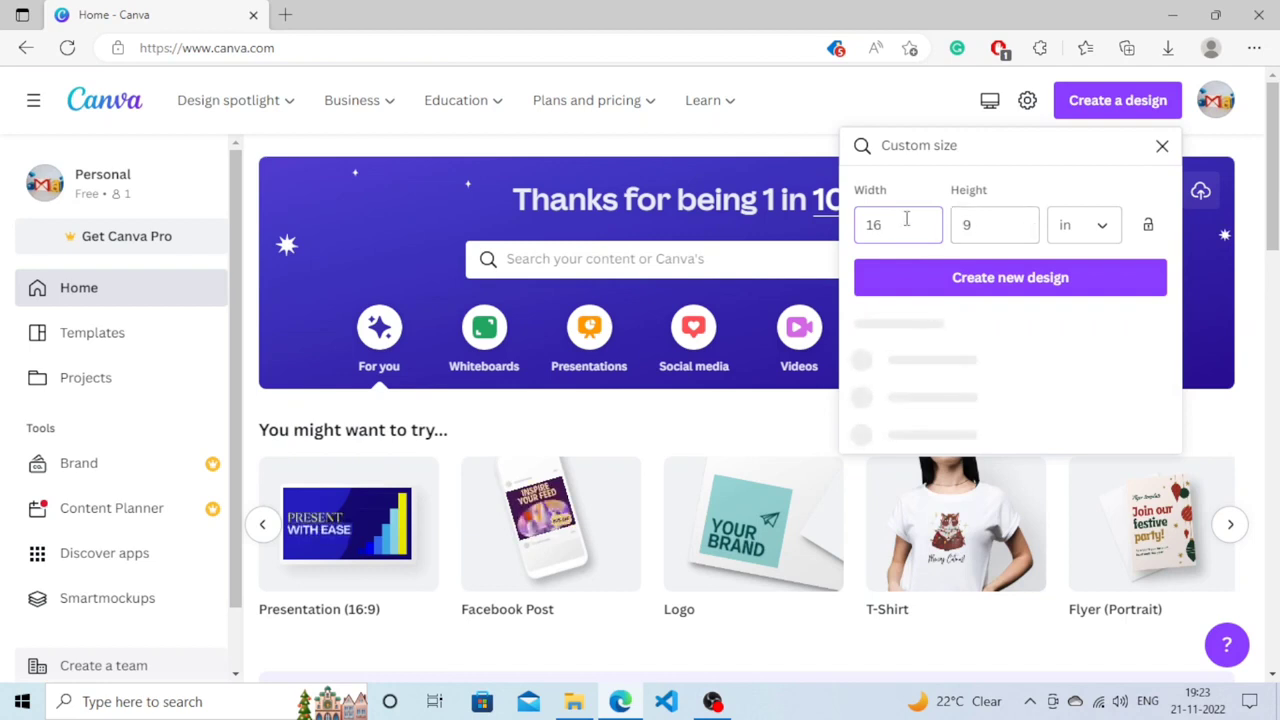
left_click(1028, 279)
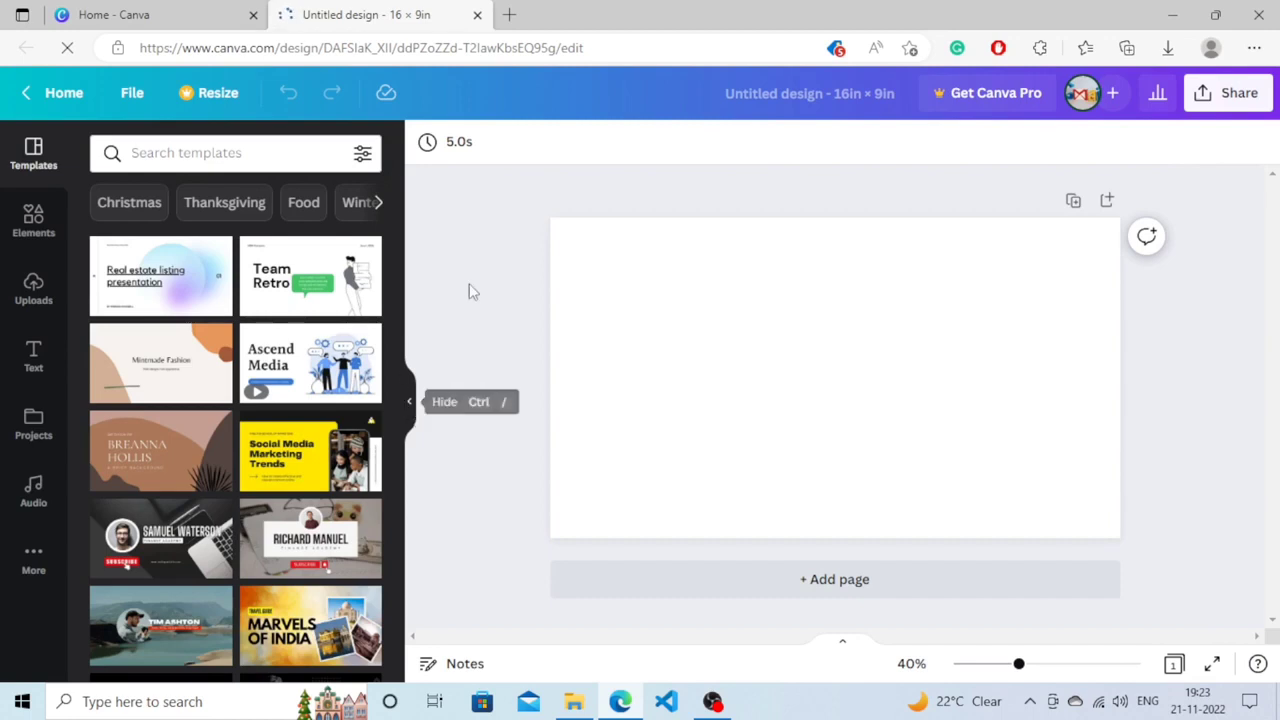
Insert the uploaded blue glacier photo with the ice blocks and water onto the blank page.
left_click(22, 303)
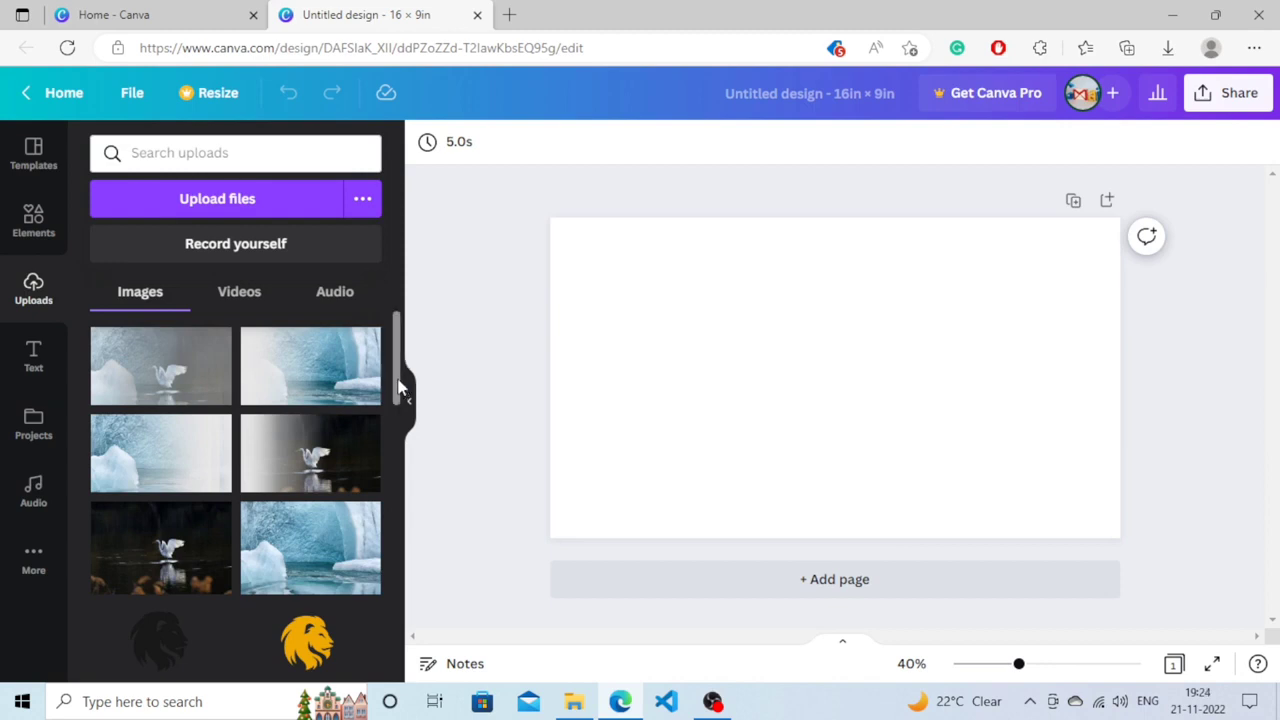
scroll(399, 388, "down", 2)
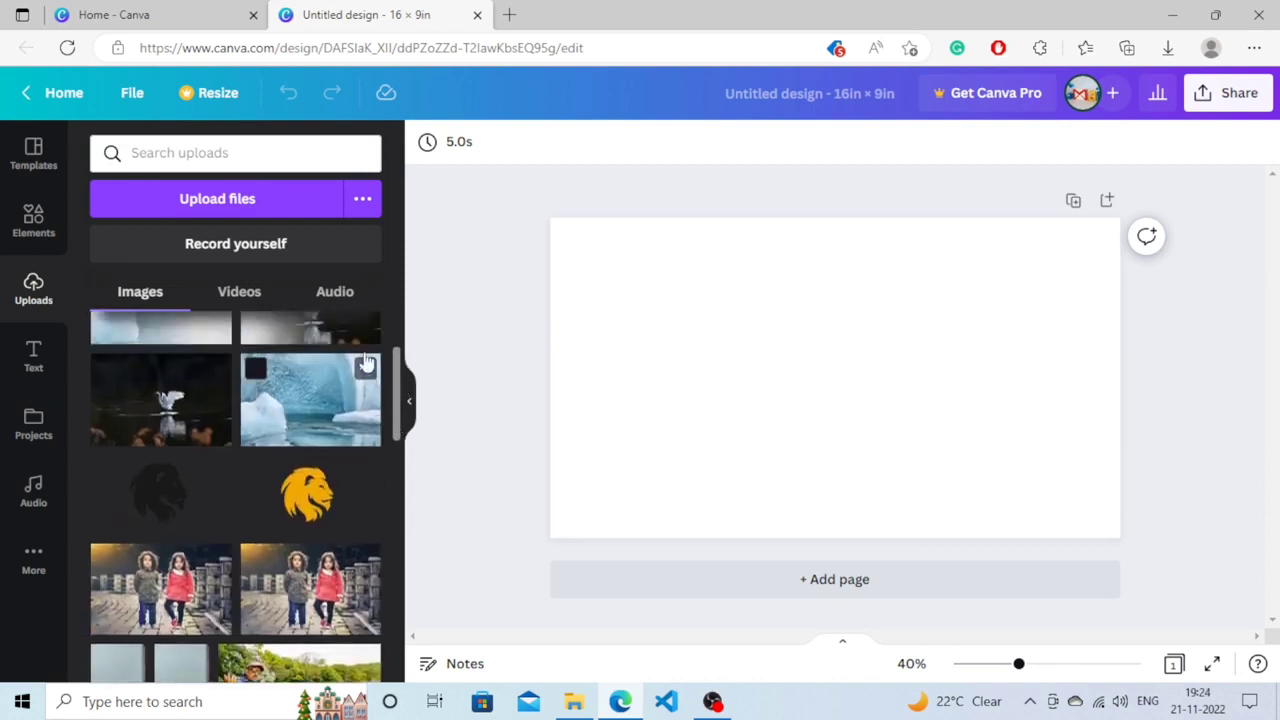
left_click(313, 425)
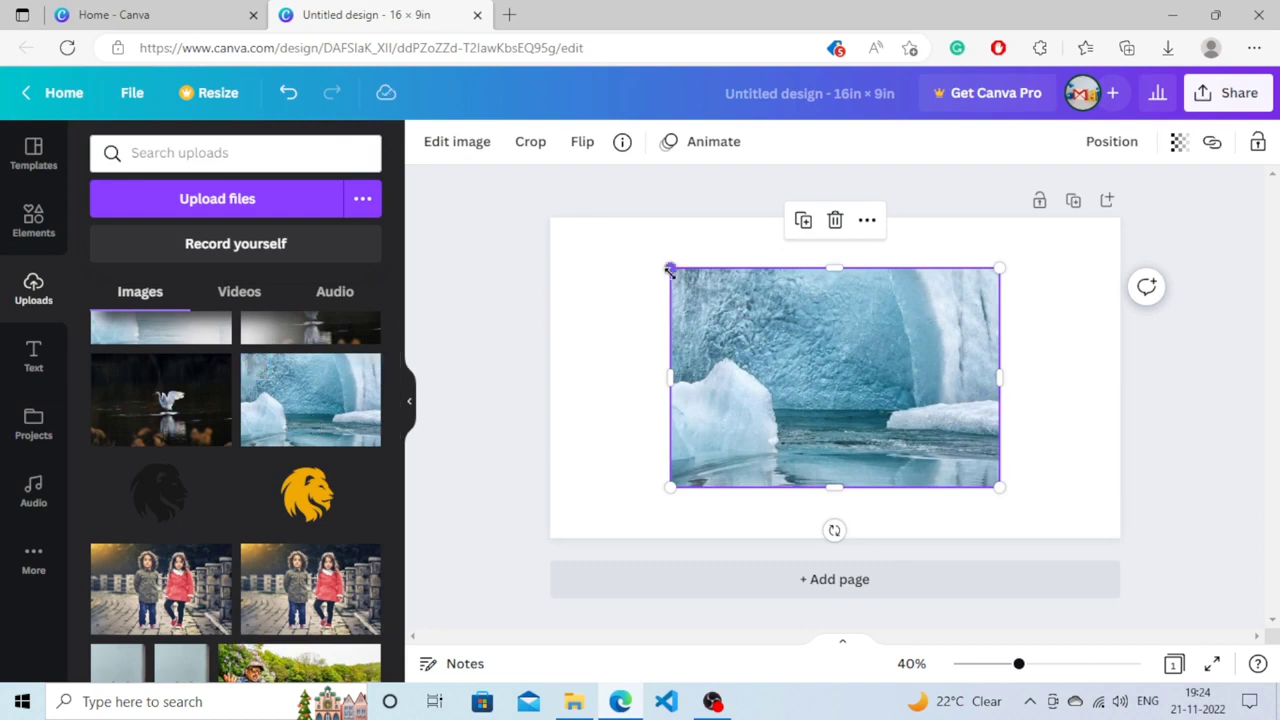
Enlarge and stretch the glacier photo until it covers the whole page, and deselect it.
left_click_drag(669, 270, 614, 231)
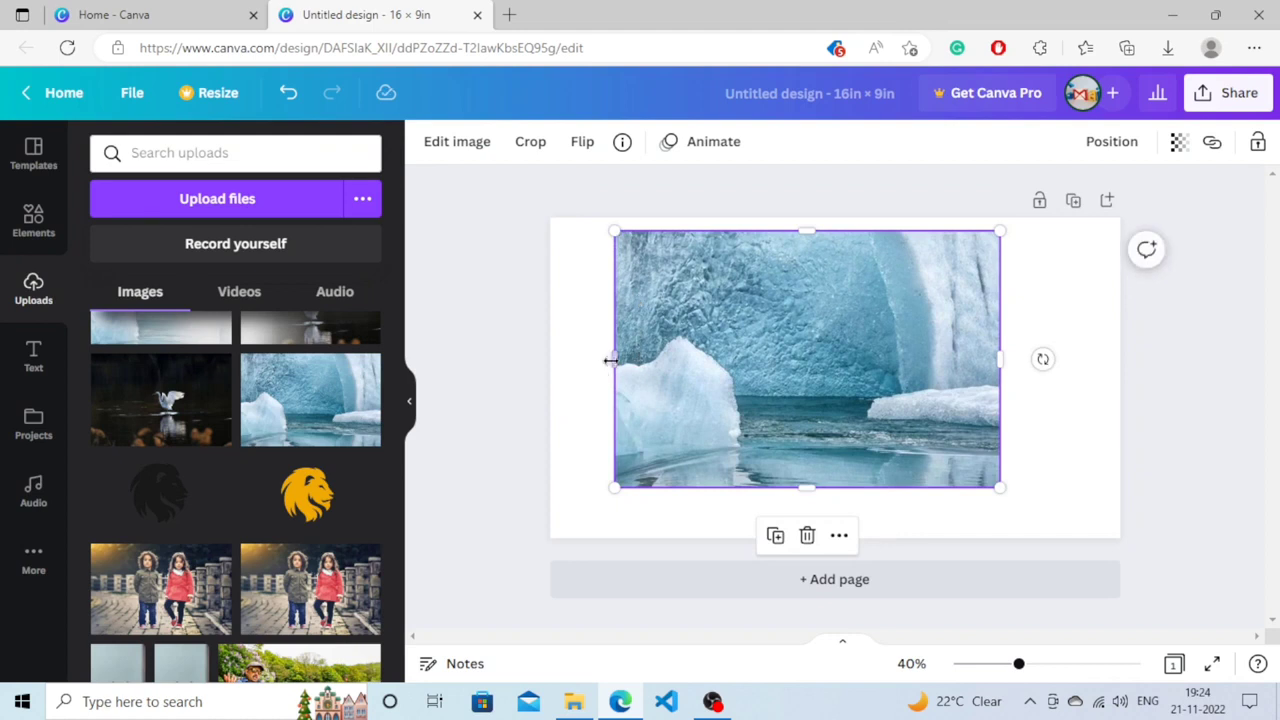
left_click_drag(614, 359, 550, 360)
left_click_drag(1001, 487, 1110, 549)
left_click_drag(1110, 410, 1120, 400)
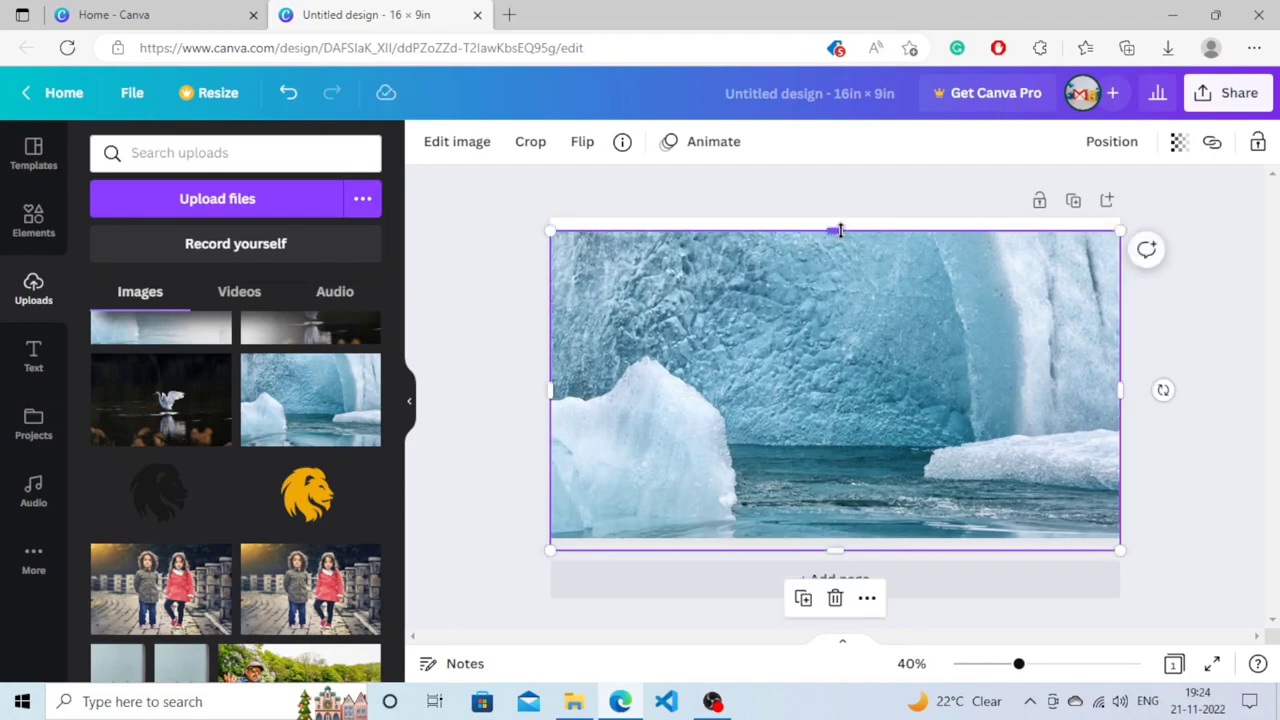
left_click_drag(840, 231, 835, 217)
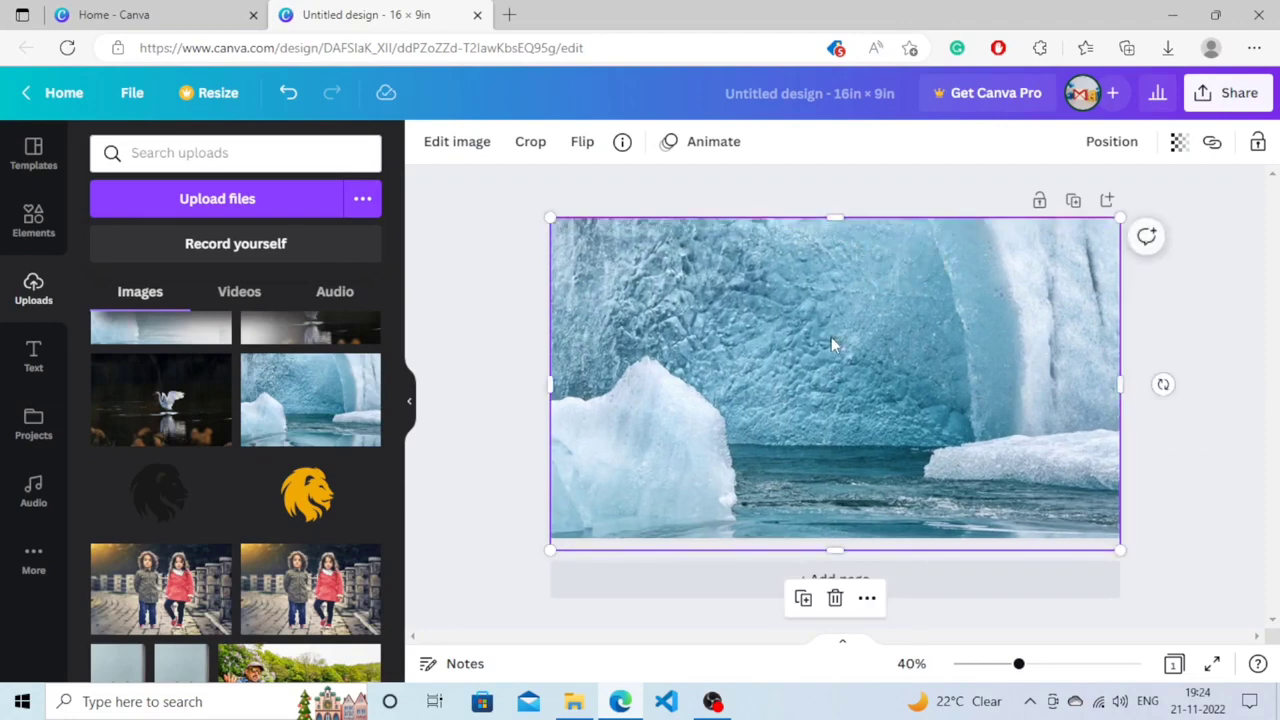
left_click(500, 301)
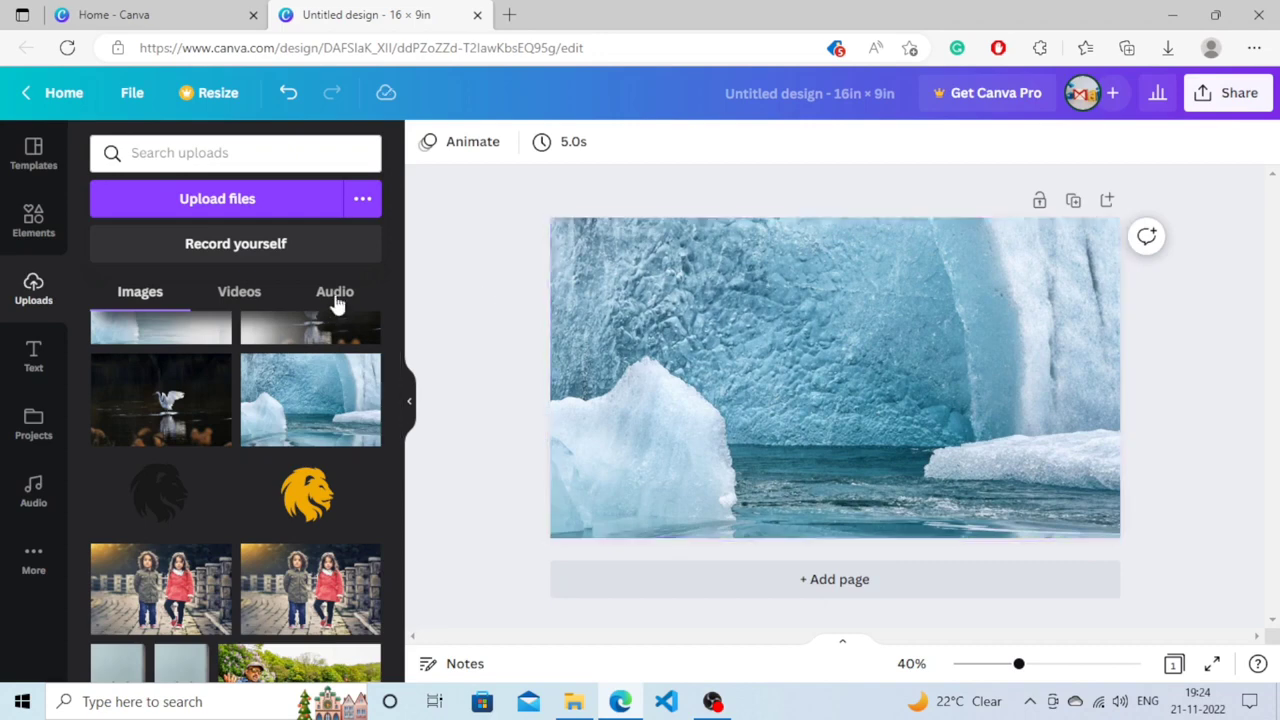
Search the elements for "white gradient" and add the free square gradient that fades to white along its lower edge.
left_click(40, 222)
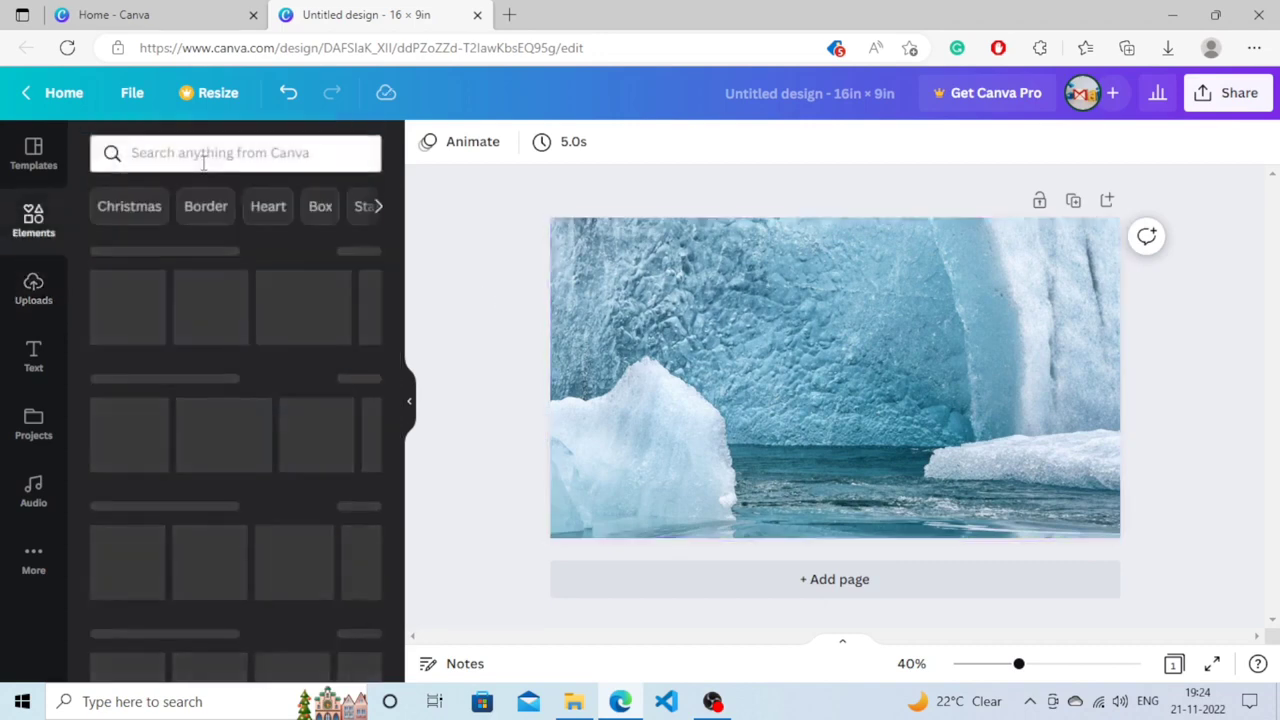
left_click(203, 155)
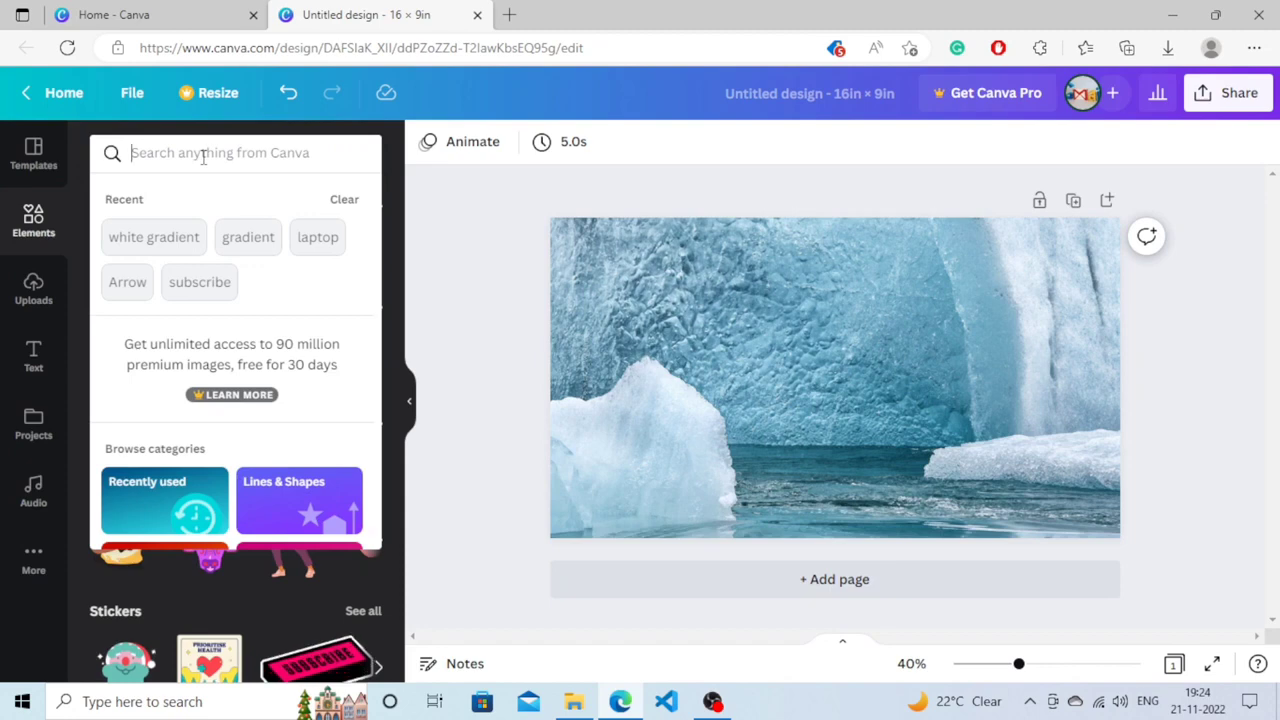
type("whit")
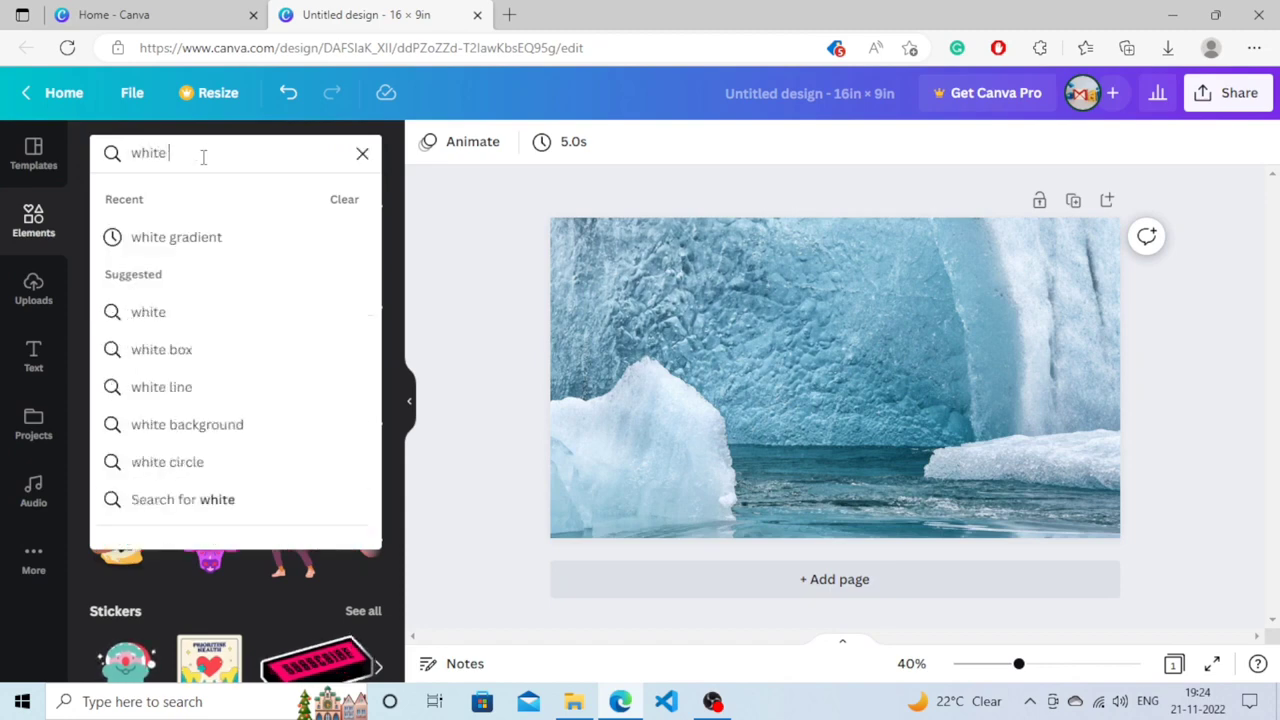
type("e")
left_click(195, 237)
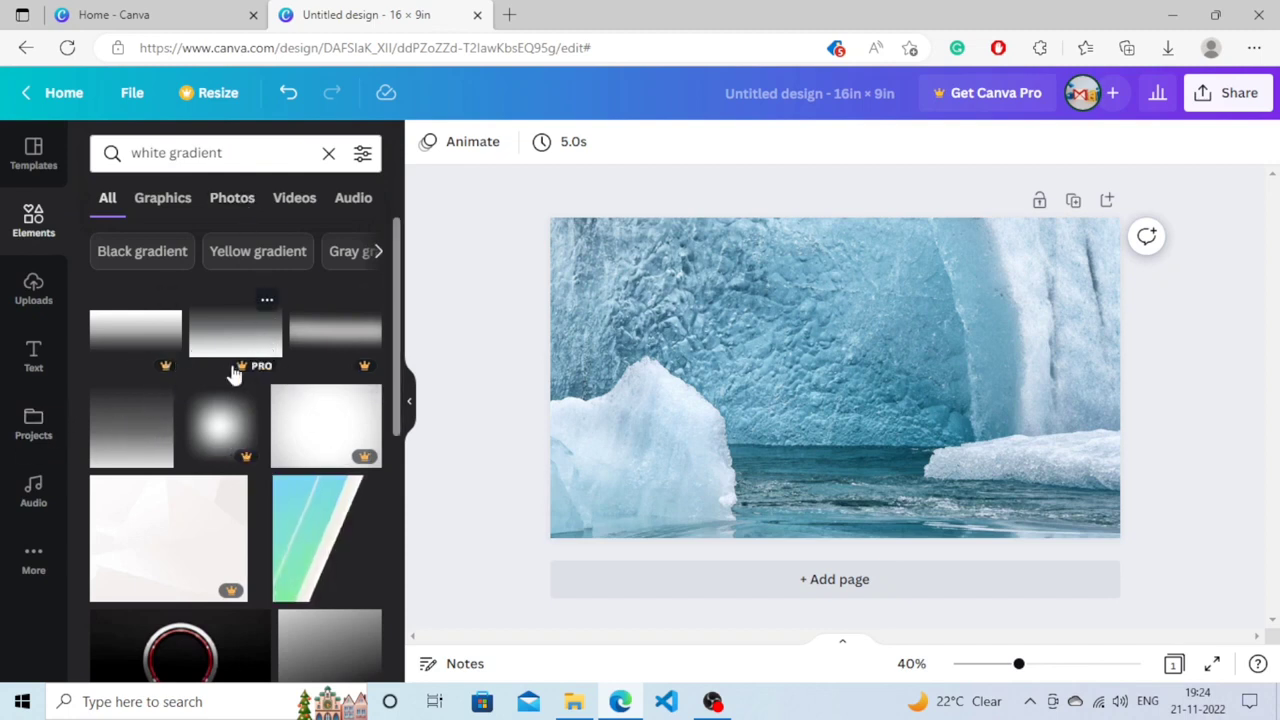
left_click(140, 446)
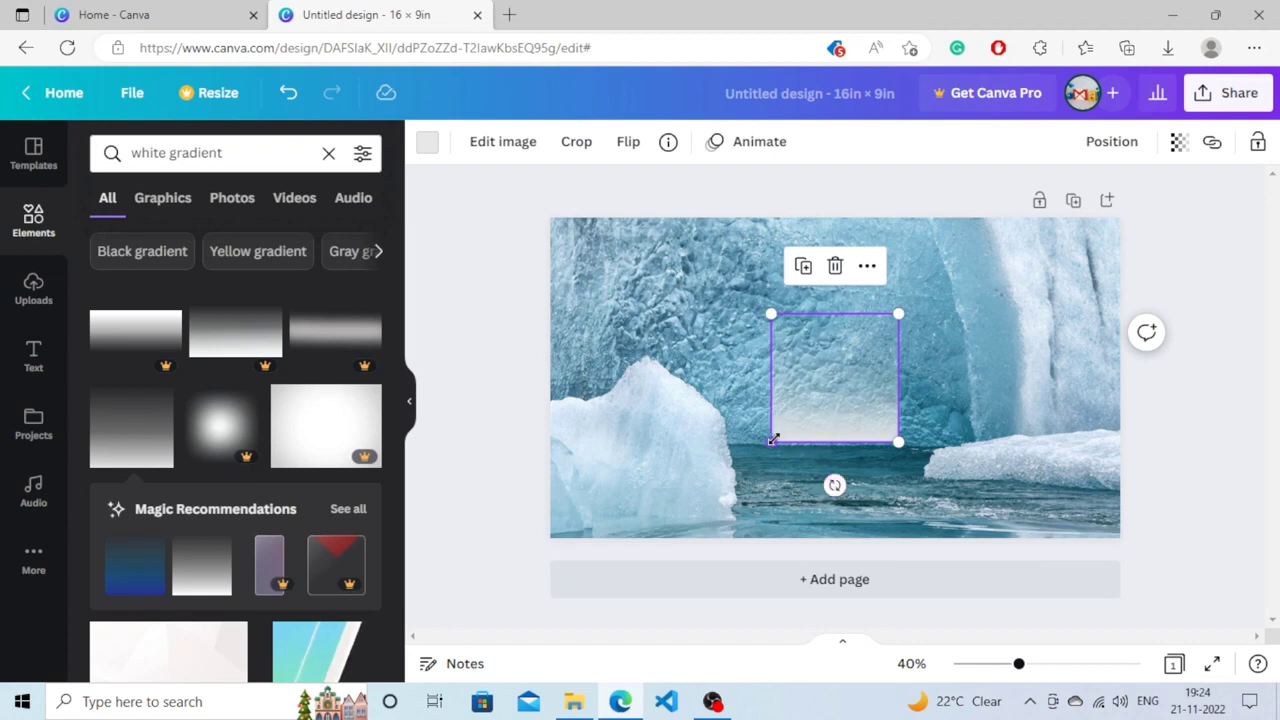
Rotate the gradient about a quarter turn so its white side faces right, and enlarge it to full page height along the page's right edge.
left_click_drag(834, 485, 1040, 370)
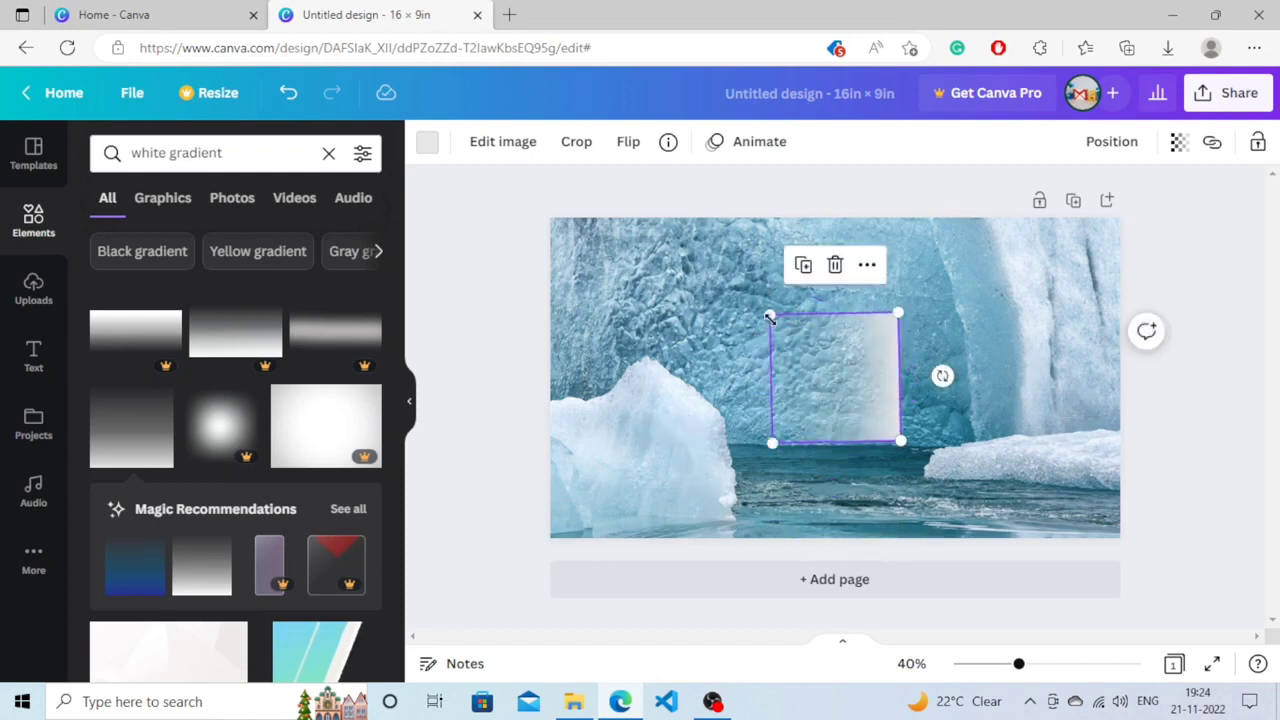
left_click_drag(769, 319, 688, 235)
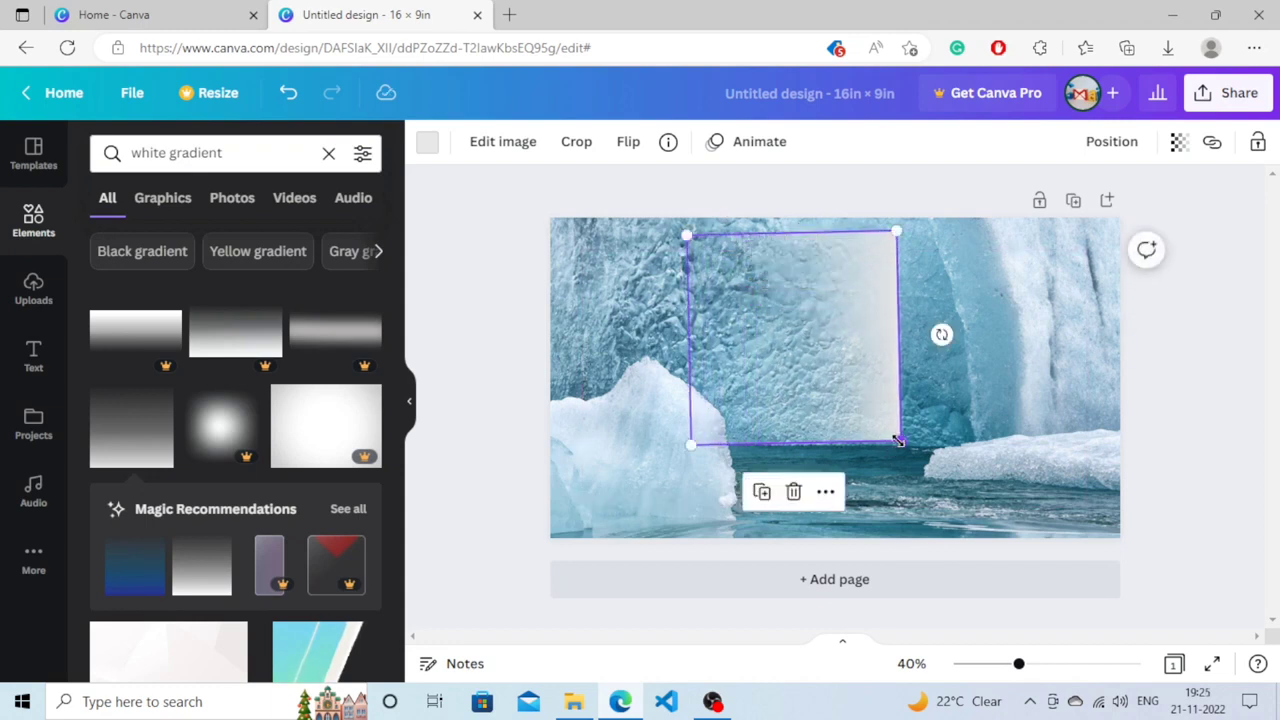
left_click_drag(898, 441, 1001, 540)
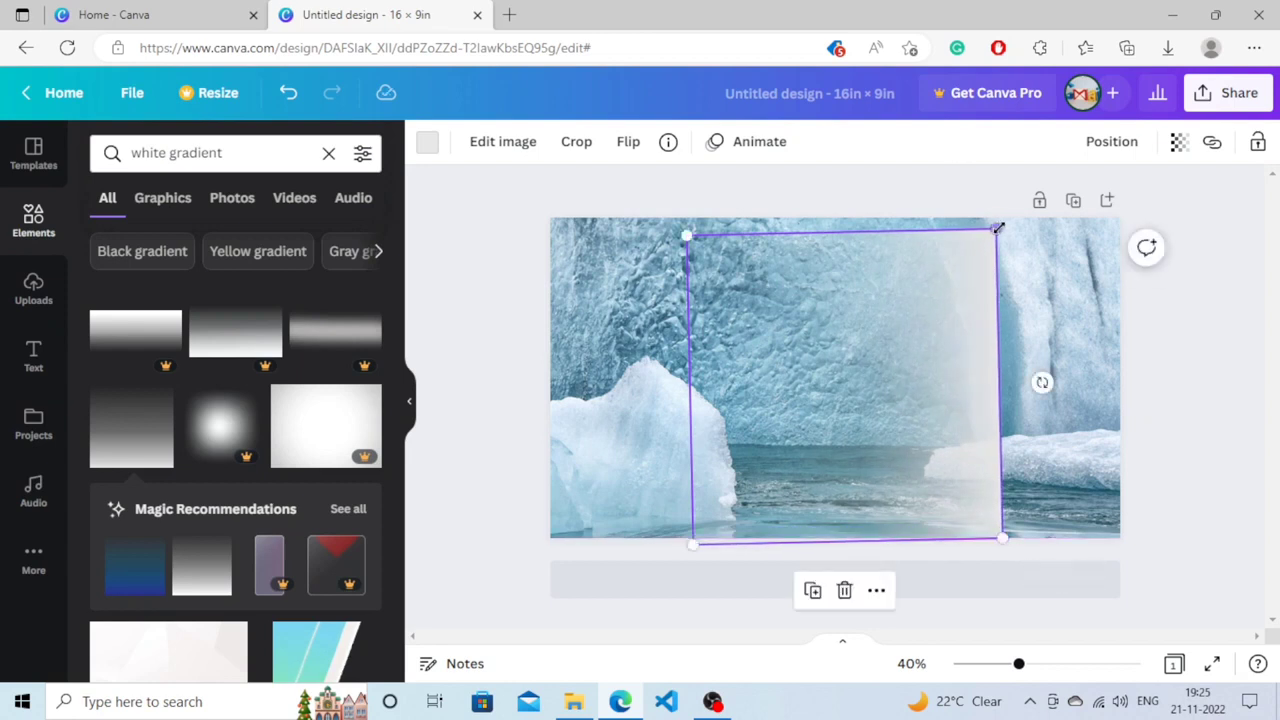
left_click_drag(997, 229, 1011, 209)
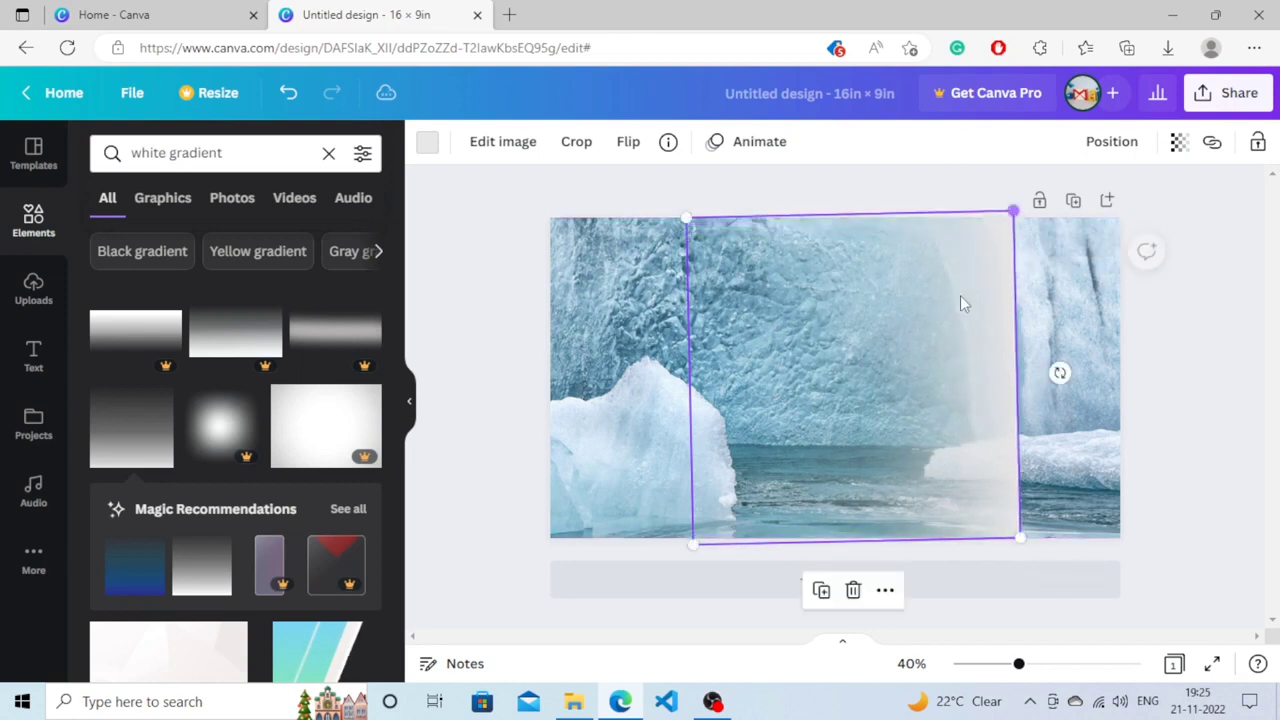
left_click_drag(960, 300, 1051, 320)
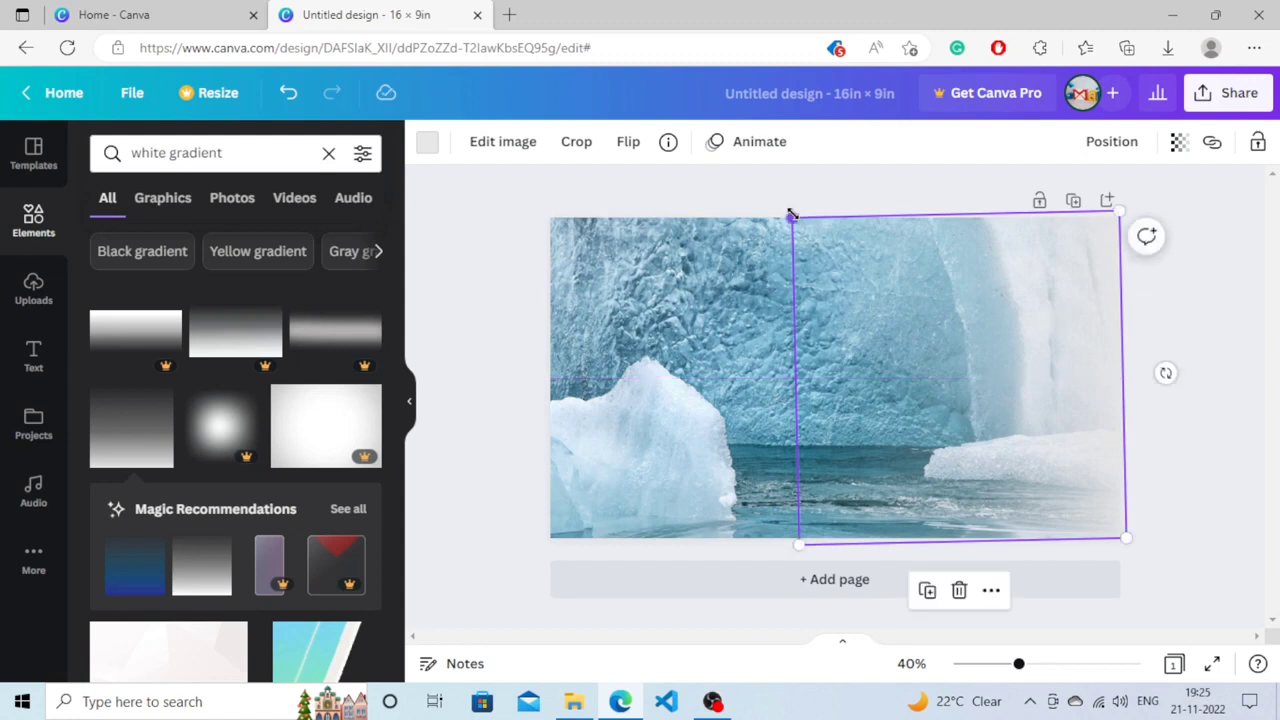
left_click_drag(790, 215, 782, 208)
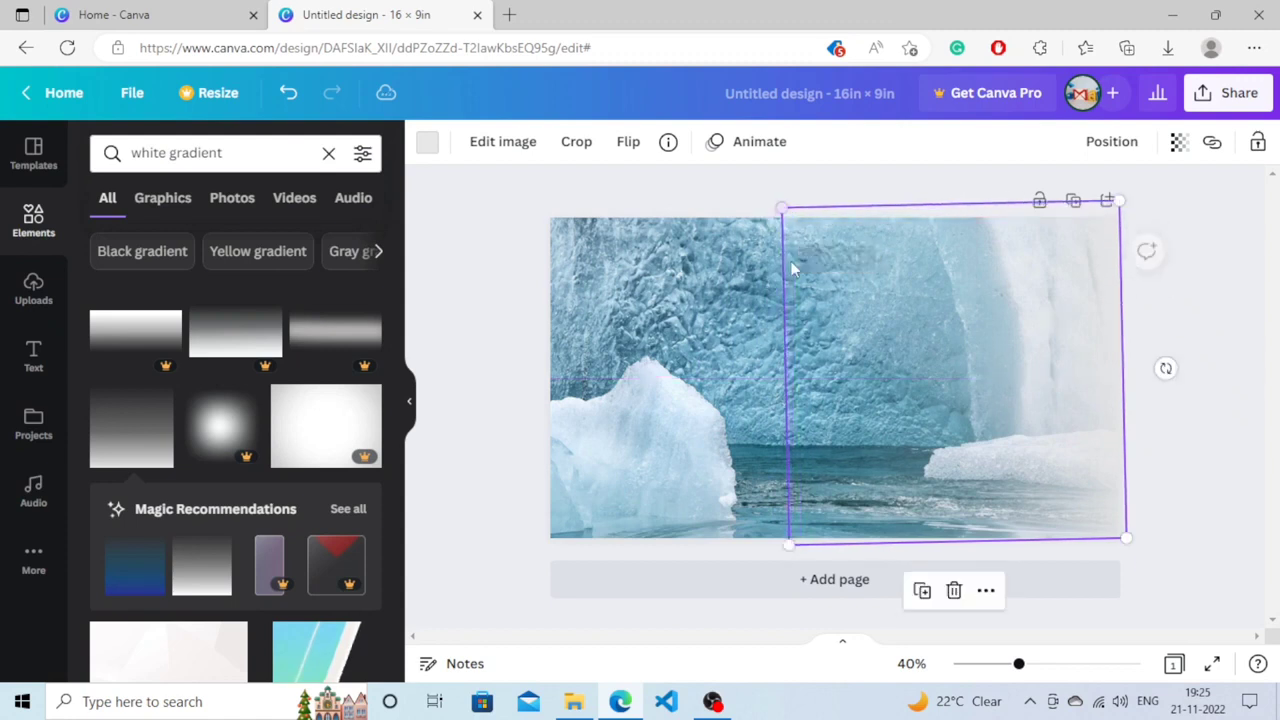
Duplicate the gradient, align the copy over the original at the page's right edge, and straighten its slight tilt.
right_click(932, 387)
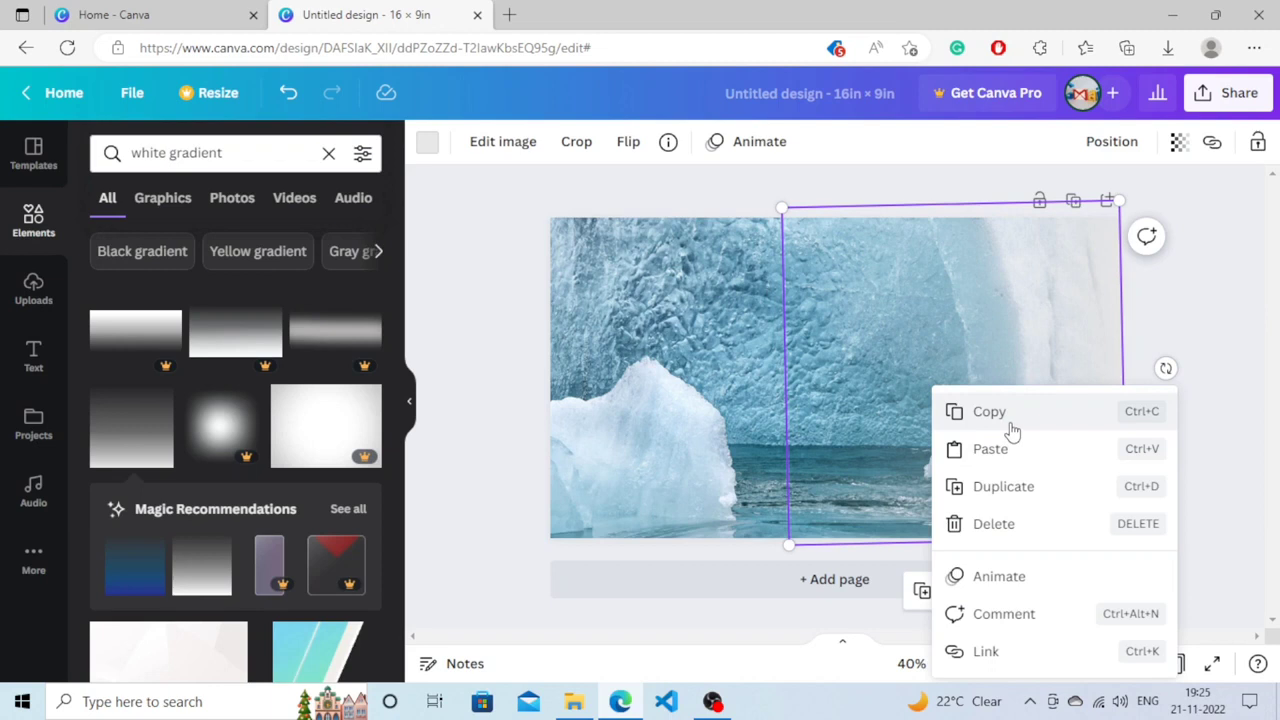
left_click(1028, 488)
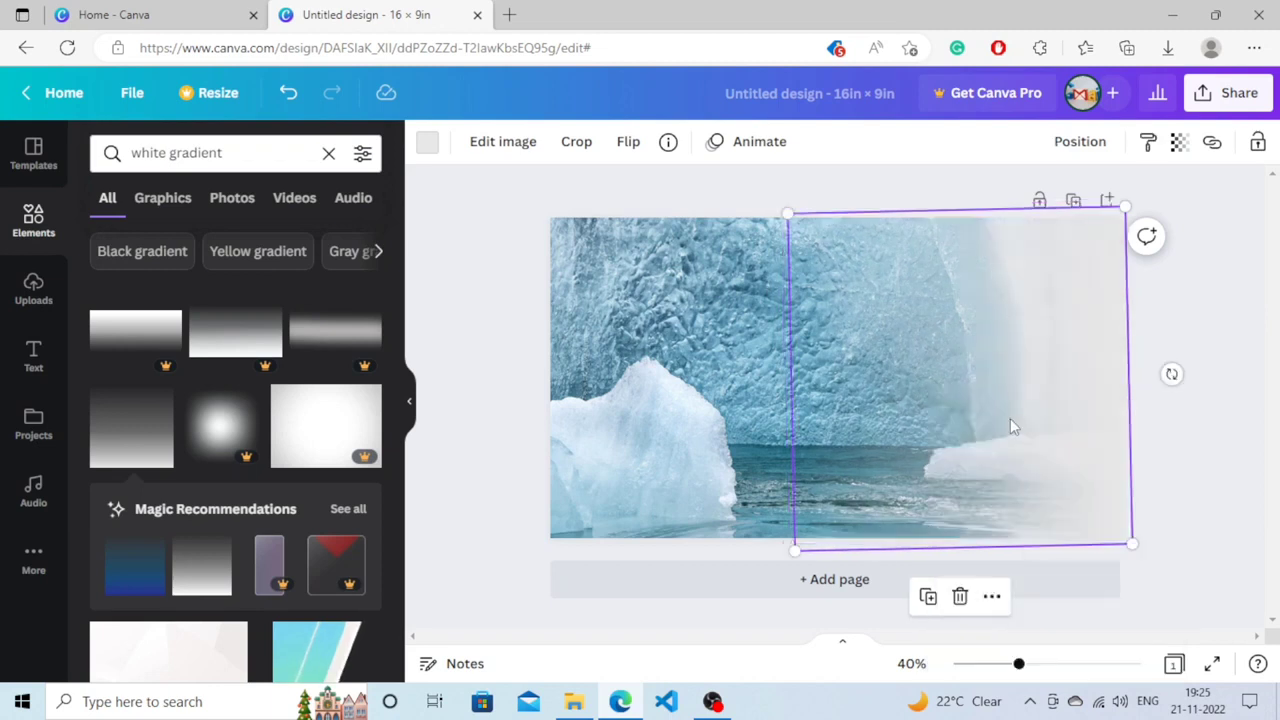
left_click_drag(1011, 422, 996, 416)
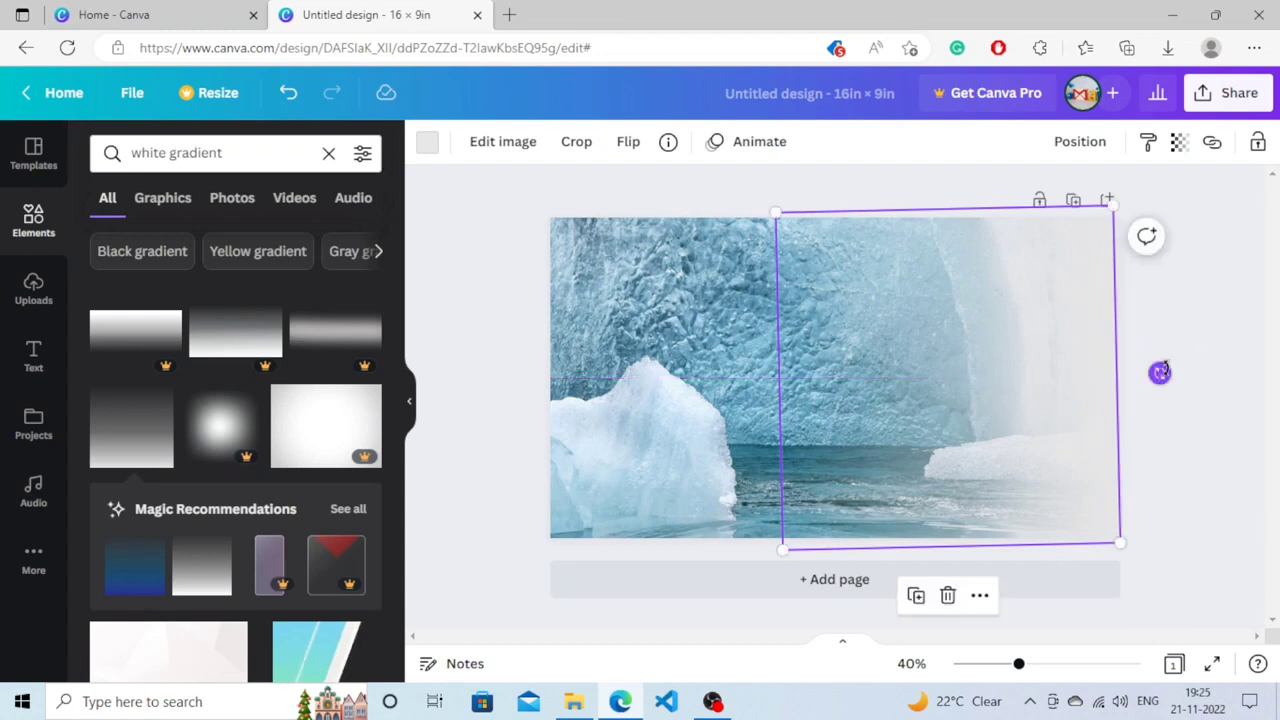
left_click_drag(1160, 372, 1166, 372)
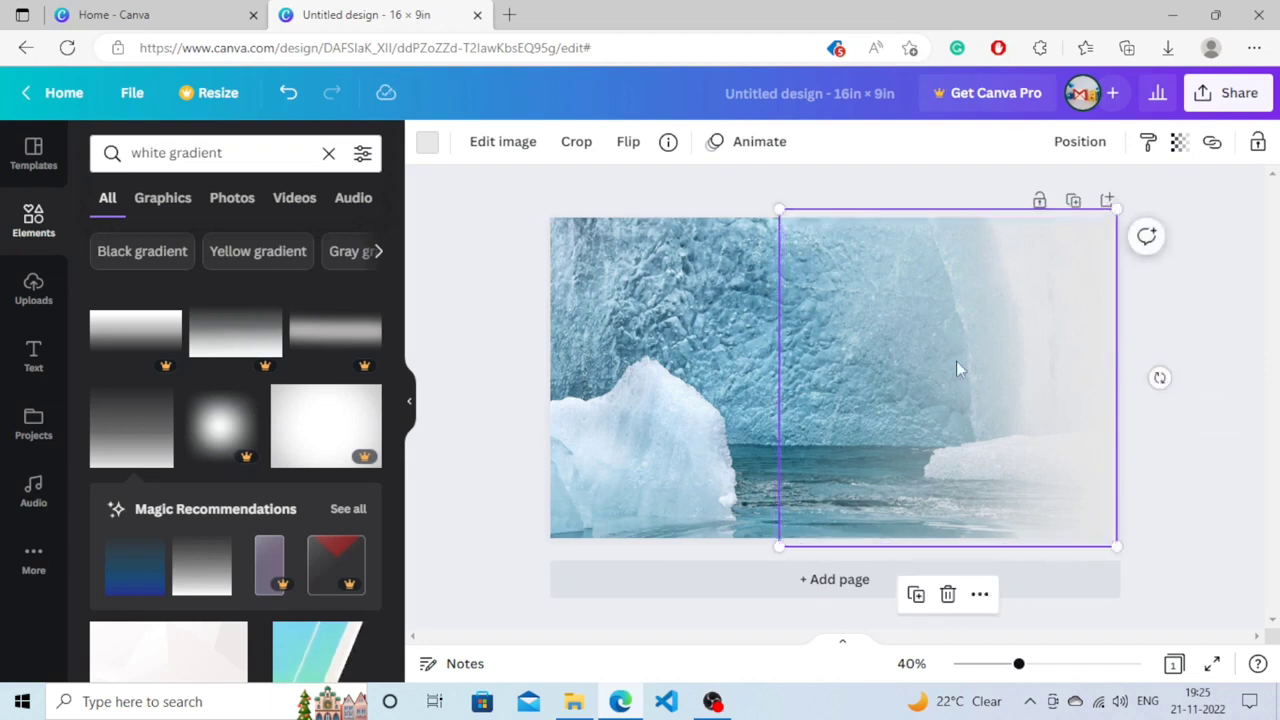
Select both gradients together and enlarge them past the page's upper and lower edges, keeping them against its right edge.
left_click(729, 437)
left_click(919, 421)
left_click_drag(826, 310, 957, 380)
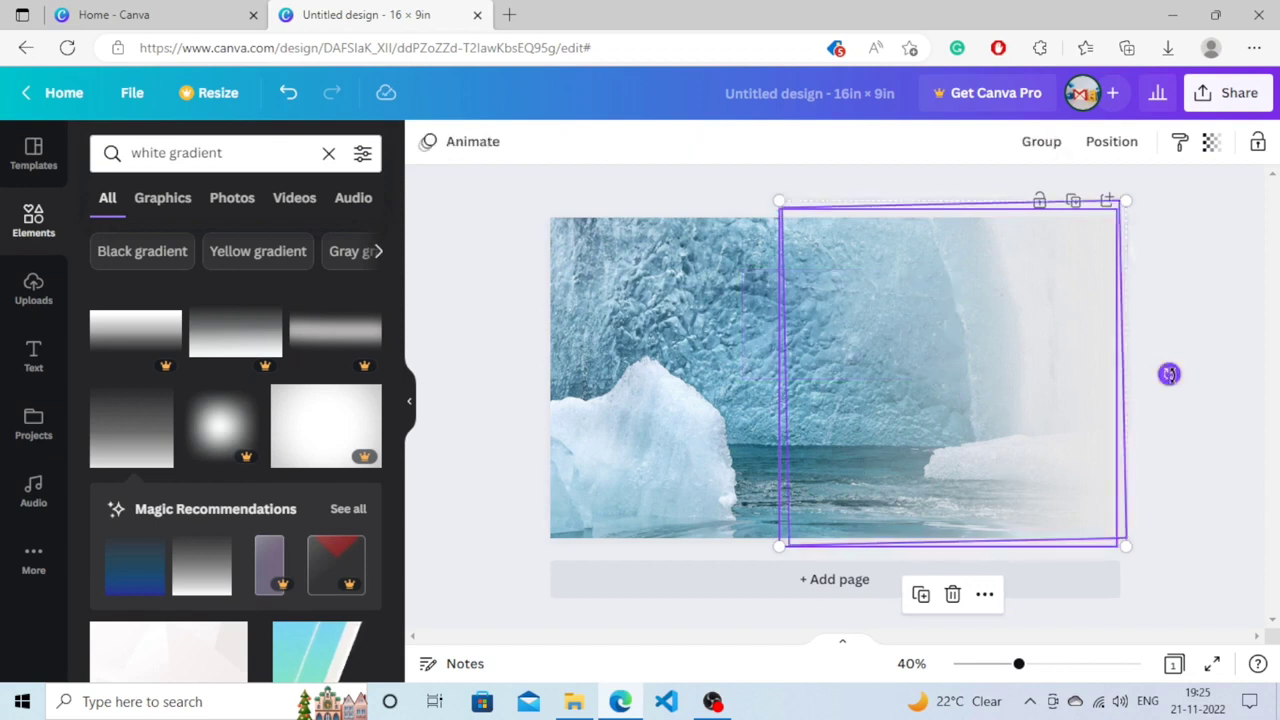
left_click_drag(1169, 374, 1173, 376)
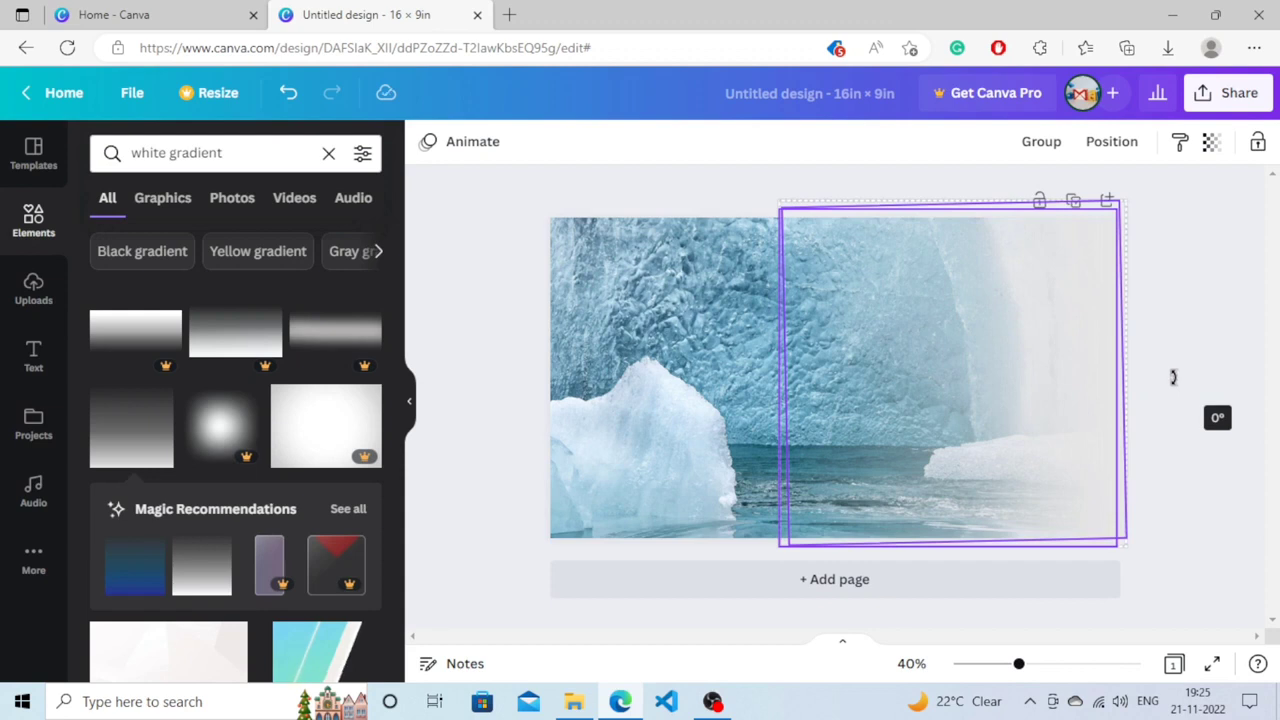
left_click_drag(1173, 377, 1173, 377)
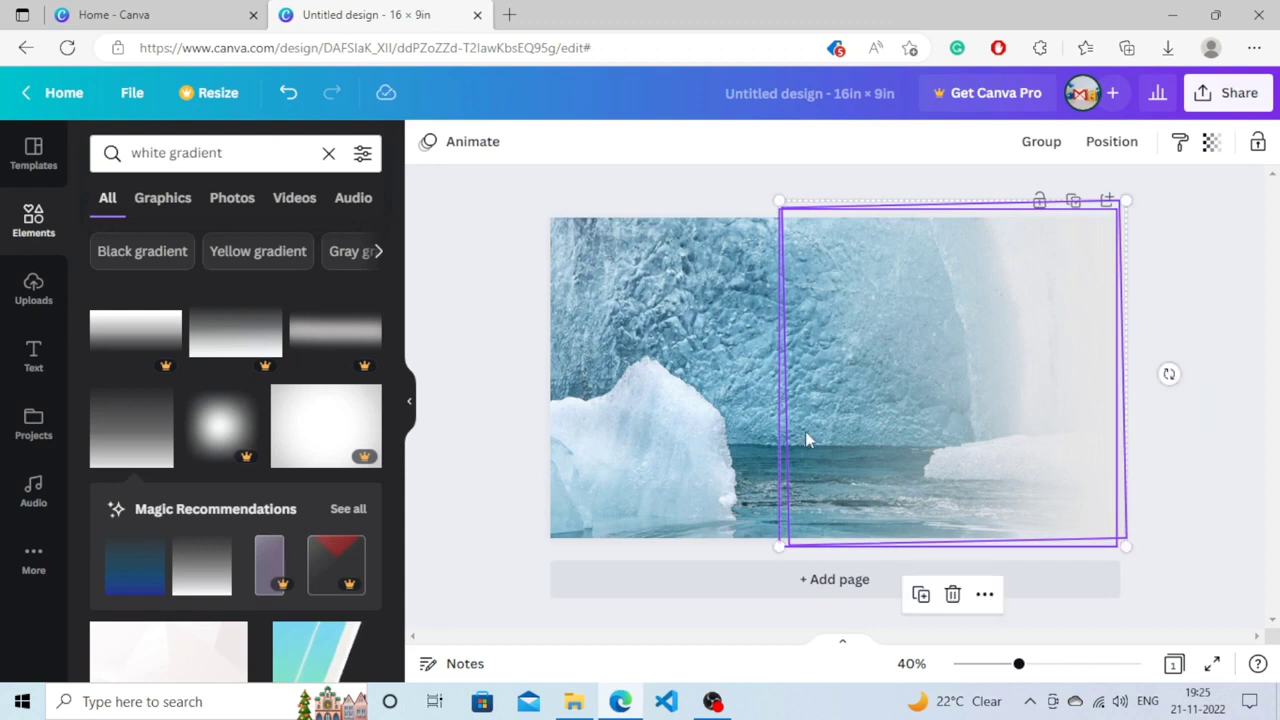
left_click_drag(780, 200, 757, 179)
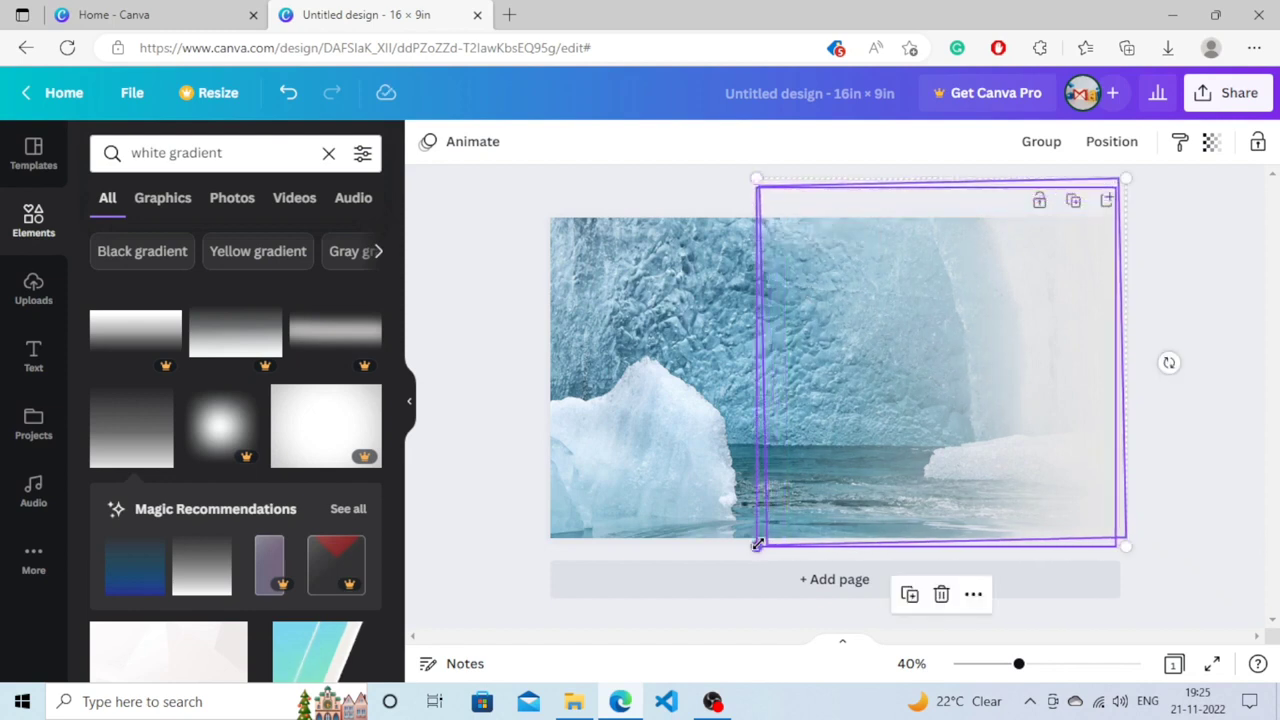
left_click_drag(757, 545, 723, 577)
left_click_drag(851, 491, 845, 488)
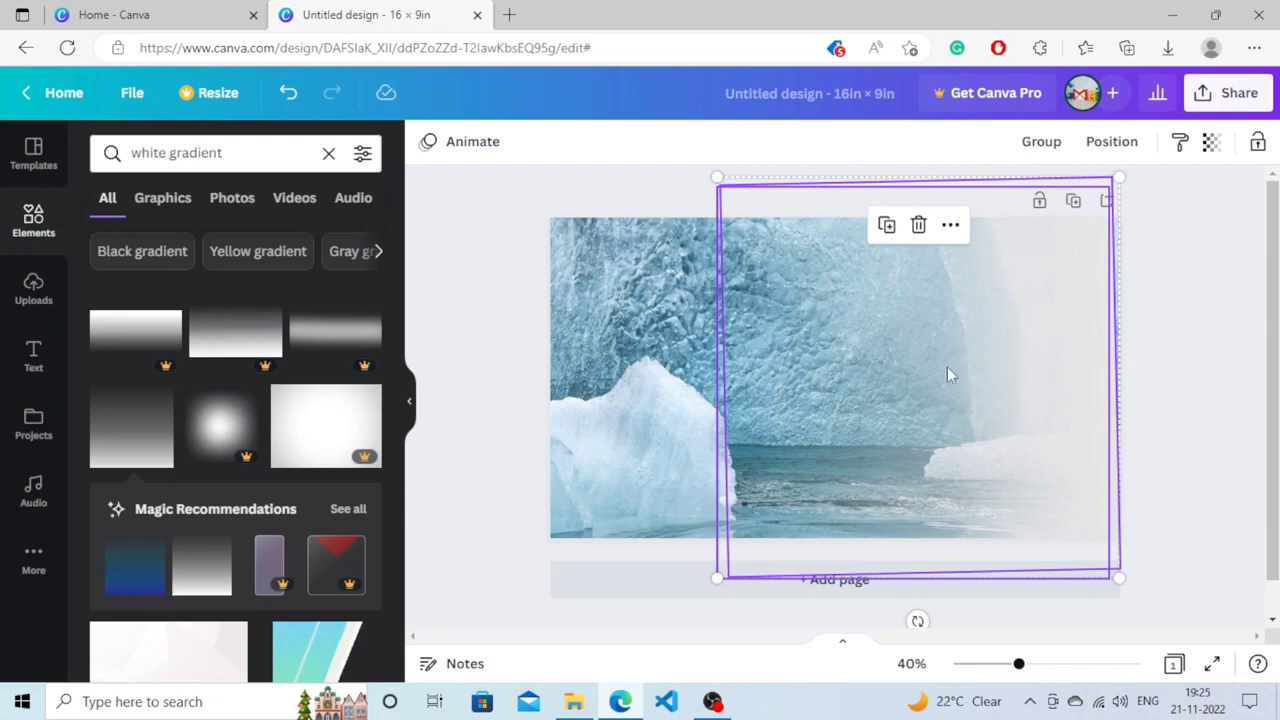
Group the two overlapping gradients and copy the selection.
right_click(893, 370)
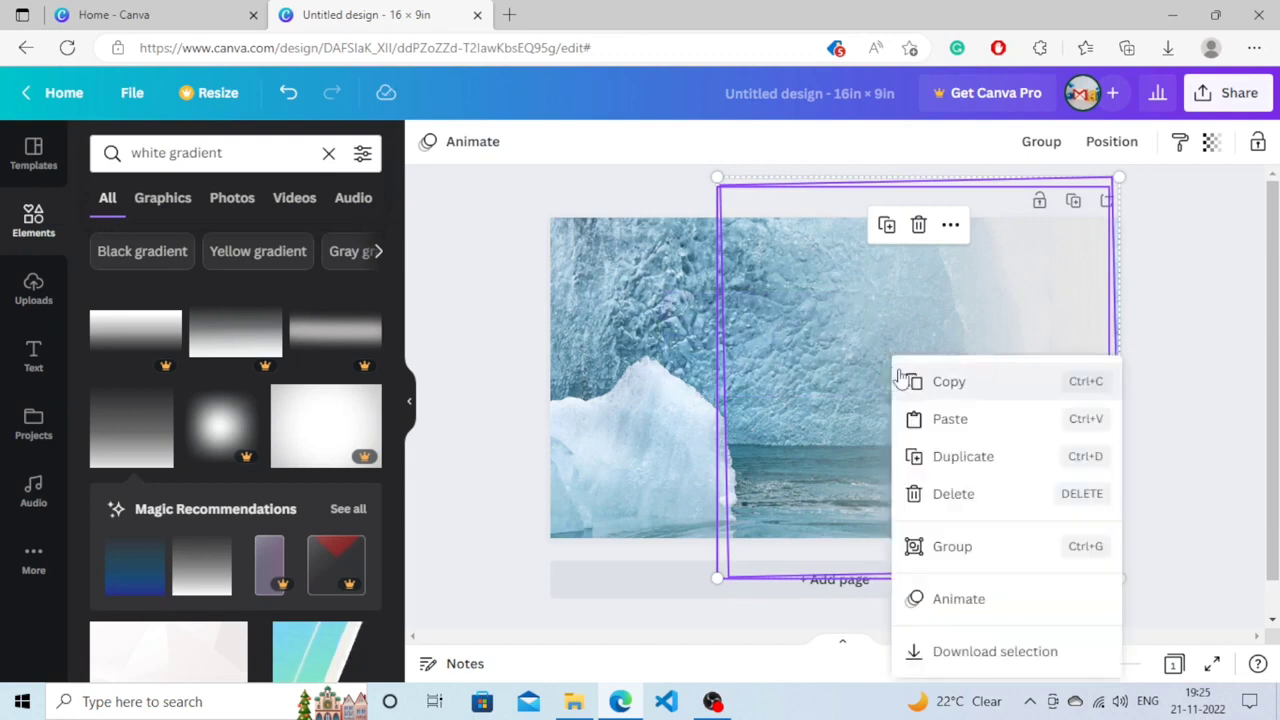
left_click(948, 550)
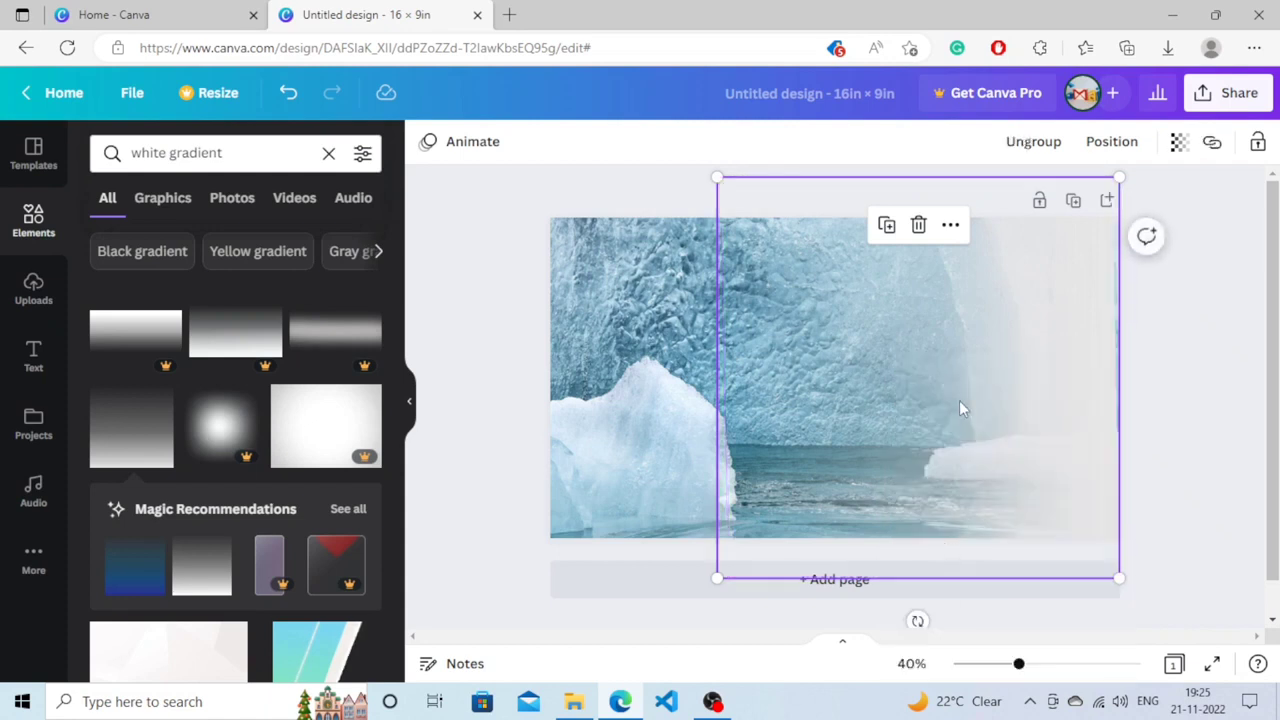
right_click(812, 340)
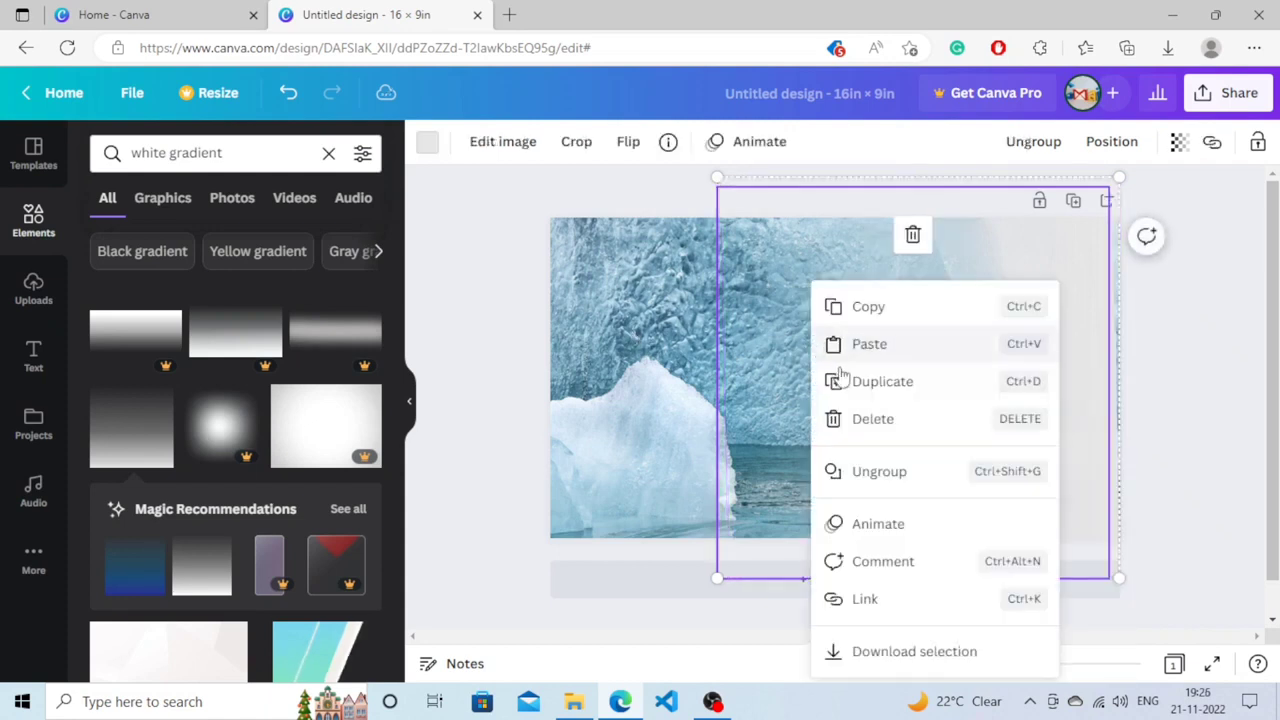
left_click(893, 307)
Deselect the gradients and add a second blank page below the glacier page.
scroll(1204, 470, "down", 1)
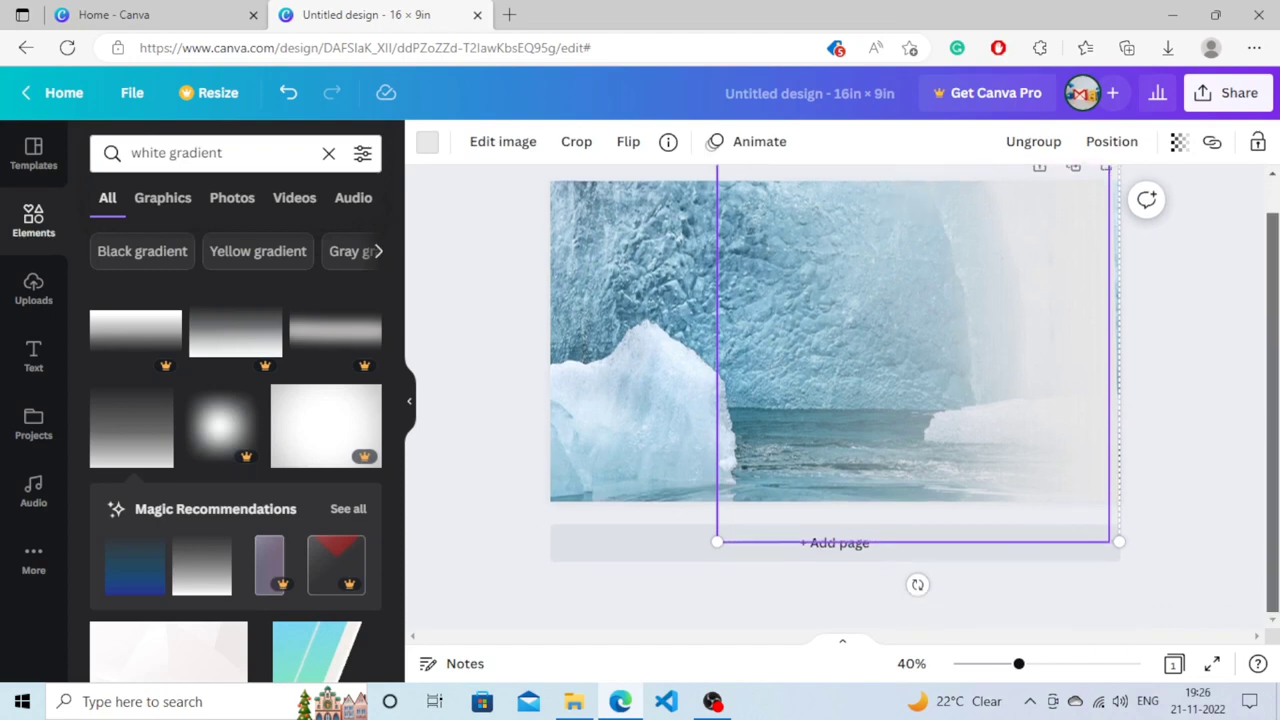
scroll(1204, 470, "up", 1)
left_click(1204, 472)
left_click(948, 592)
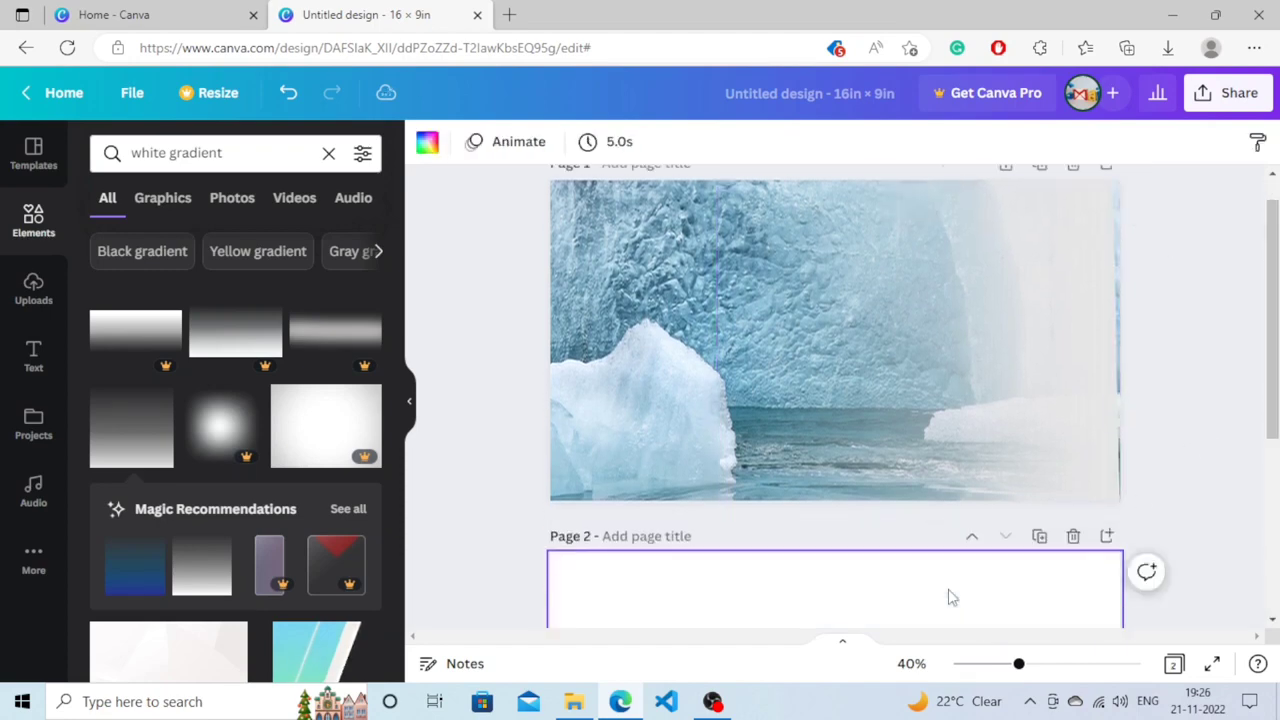
Add the uploaded photo of the white bird to page 2 and enlarge it to cover the whole page.
left_click(33, 290)
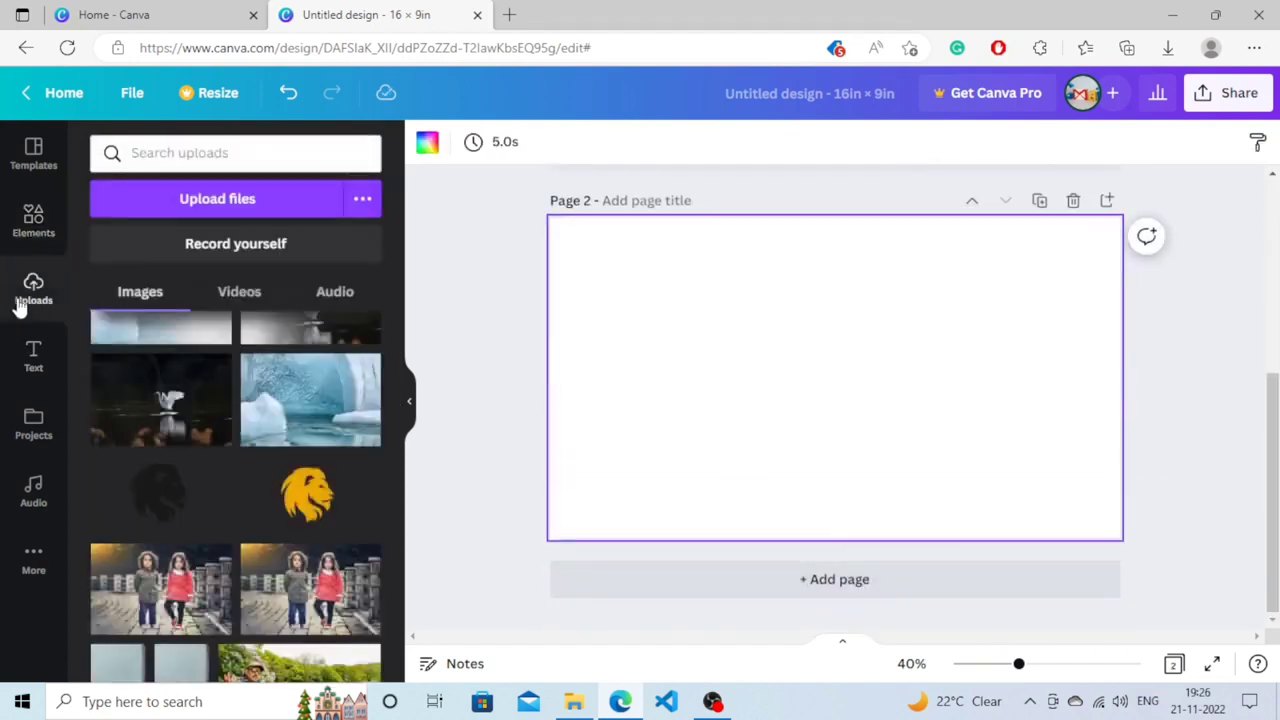
left_click(140, 402)
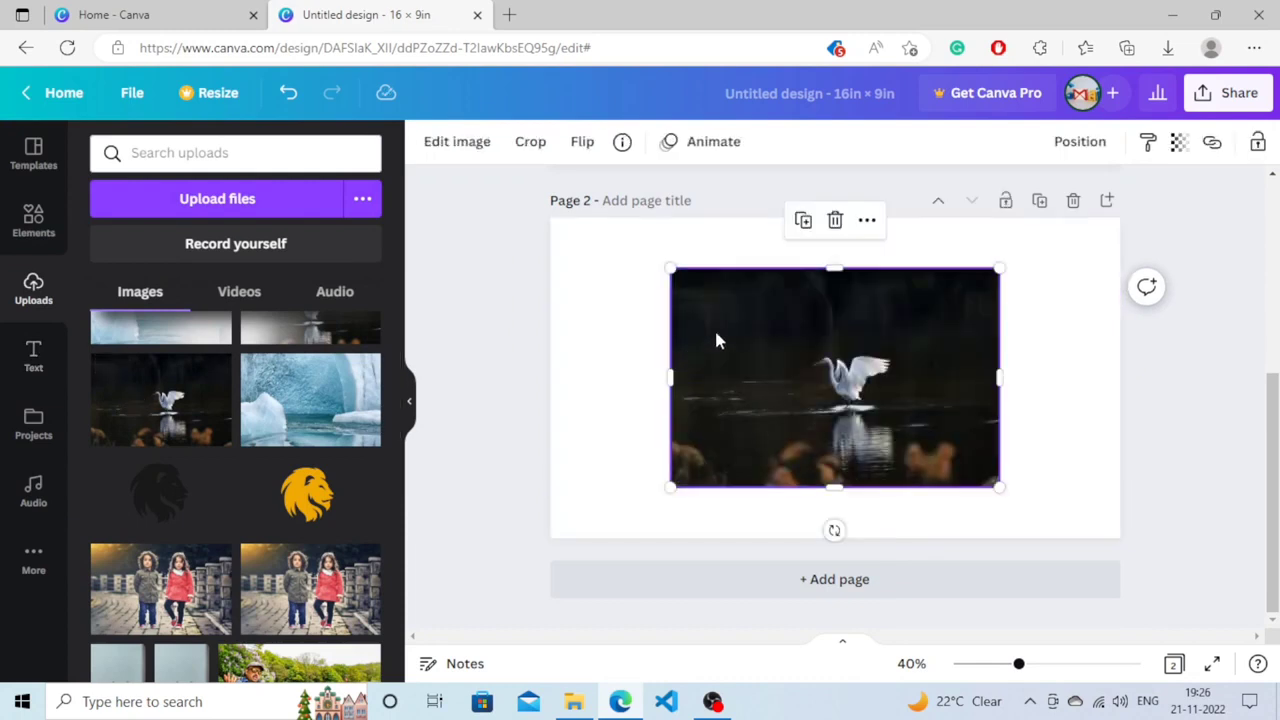
left_click_drag(671, 268, 556, 195)
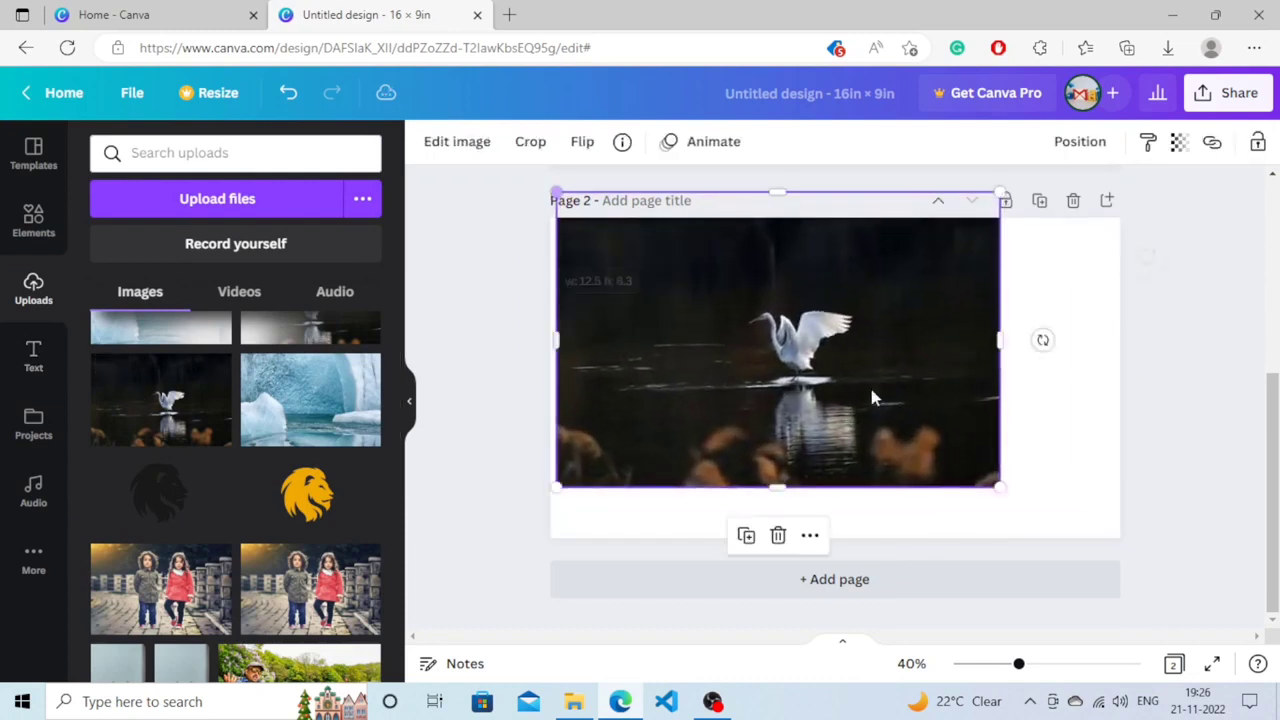
left_click_drag(991, 479, 1180, 573)
left_click_drag(1049, 449, 1054, 474)
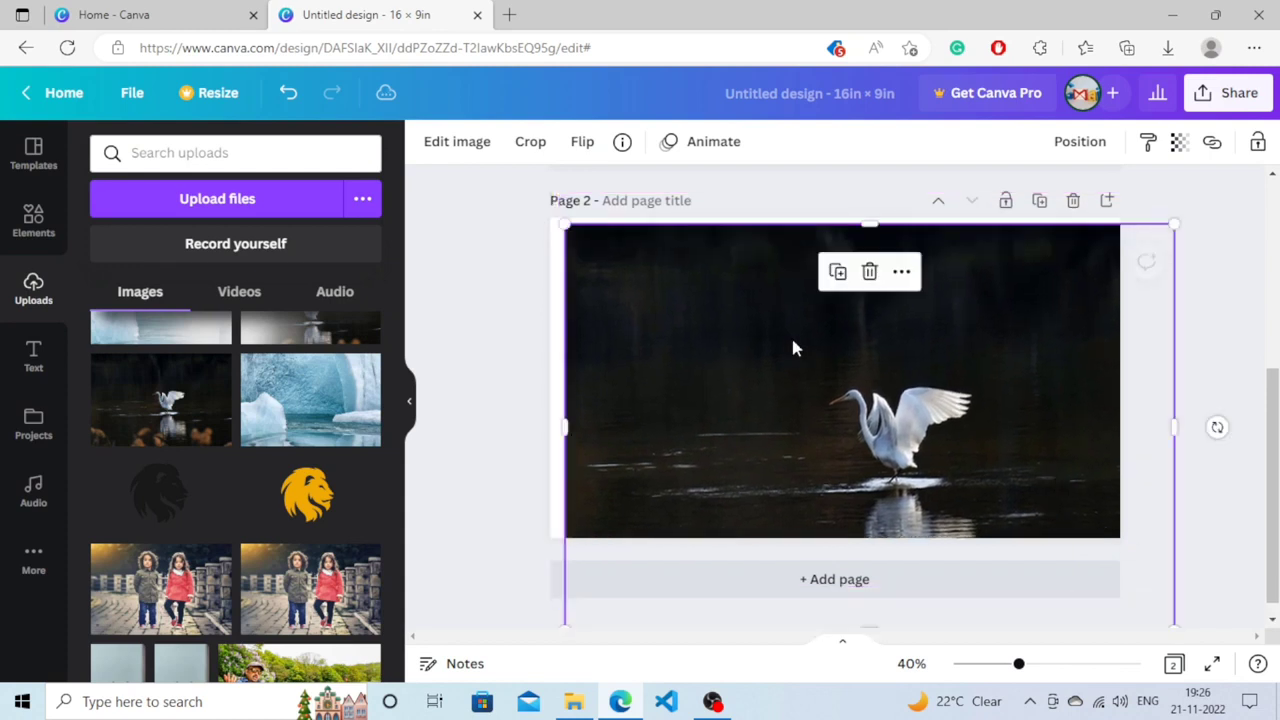
left_click_drag(563, 222, 550, 213)
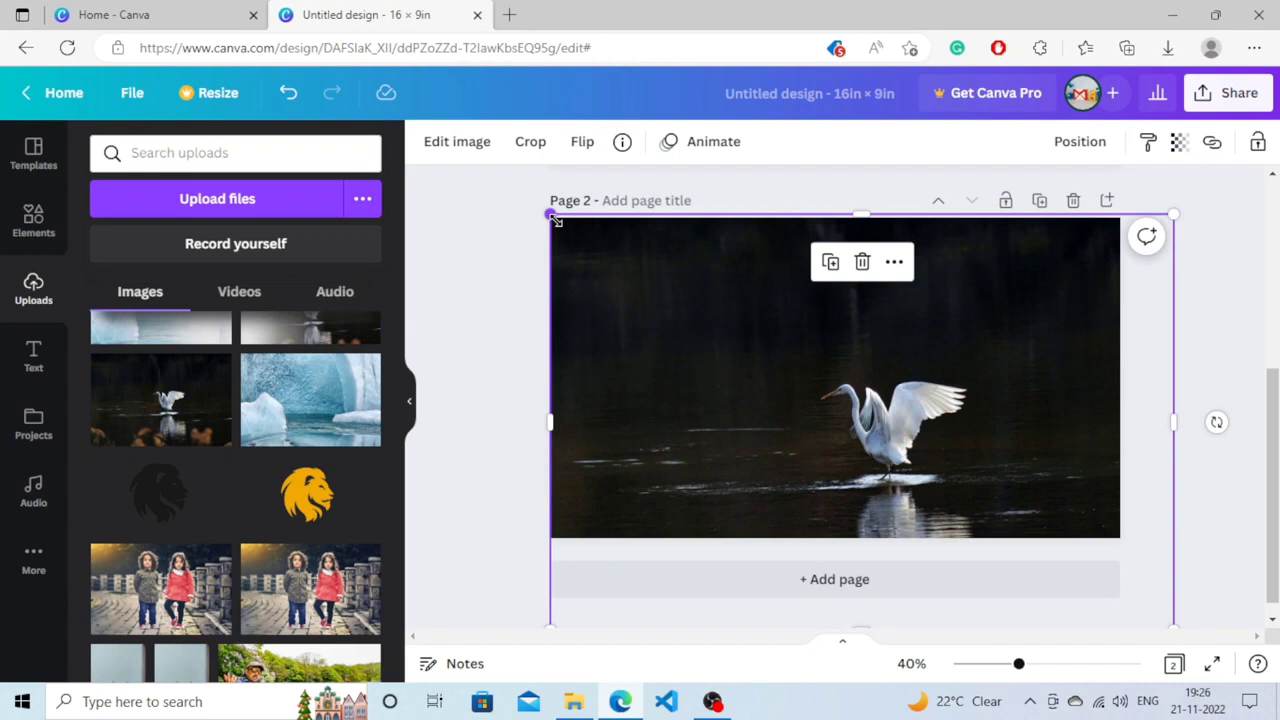
Paste the copied gradient group onto page 2 and move it over the left part of the bird photo.
right_click(594, 261)
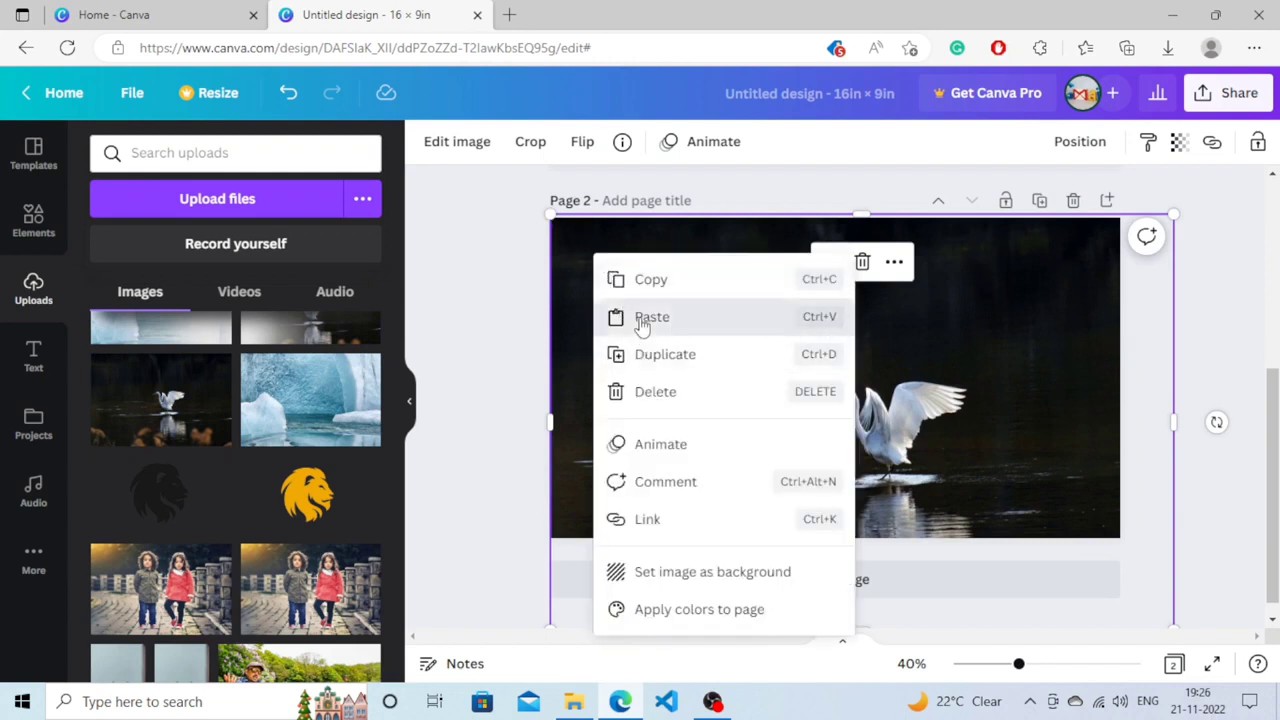
left_click(641, 317)
left_click_drag(981, 373, 736, 372)
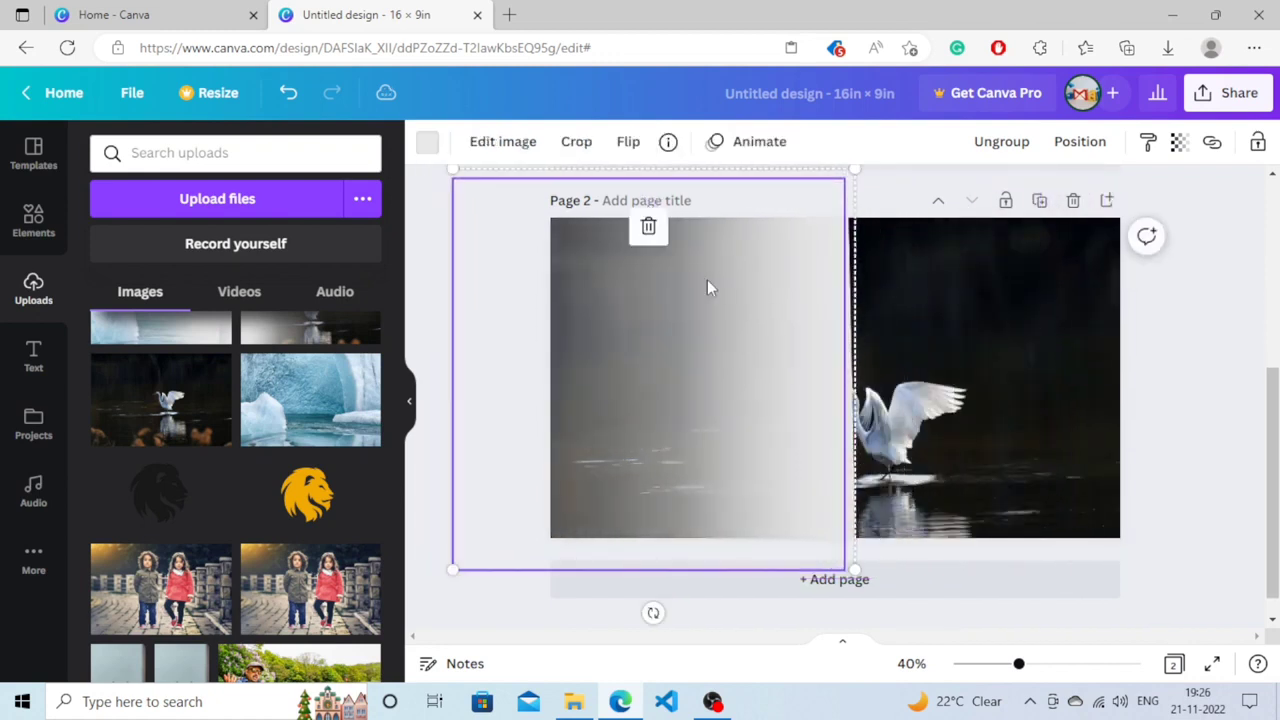
Rotate the pasted gradient group 180° and position it so the photo fades to white at the page's left edge.
left_click_drag(653, 613, 652, 220)
left_click_drag(652, 222, 653, 223)
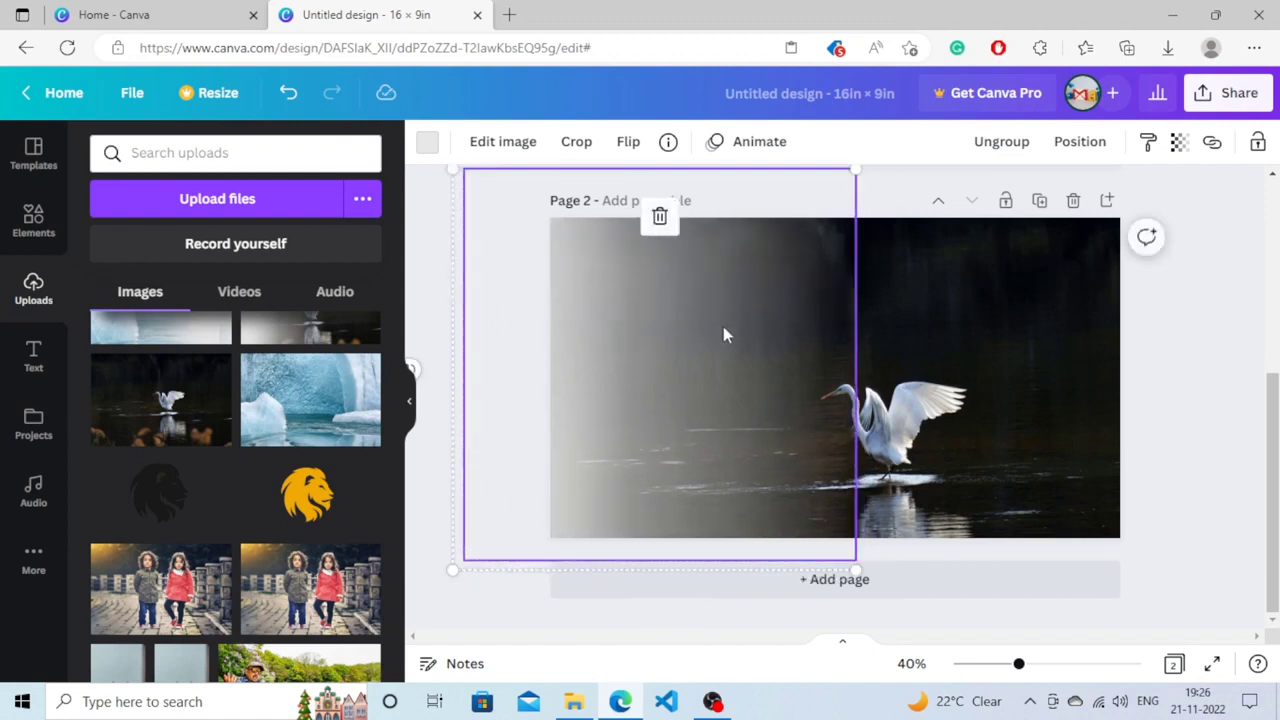
left_click_drag(677, 388, 737, 380)
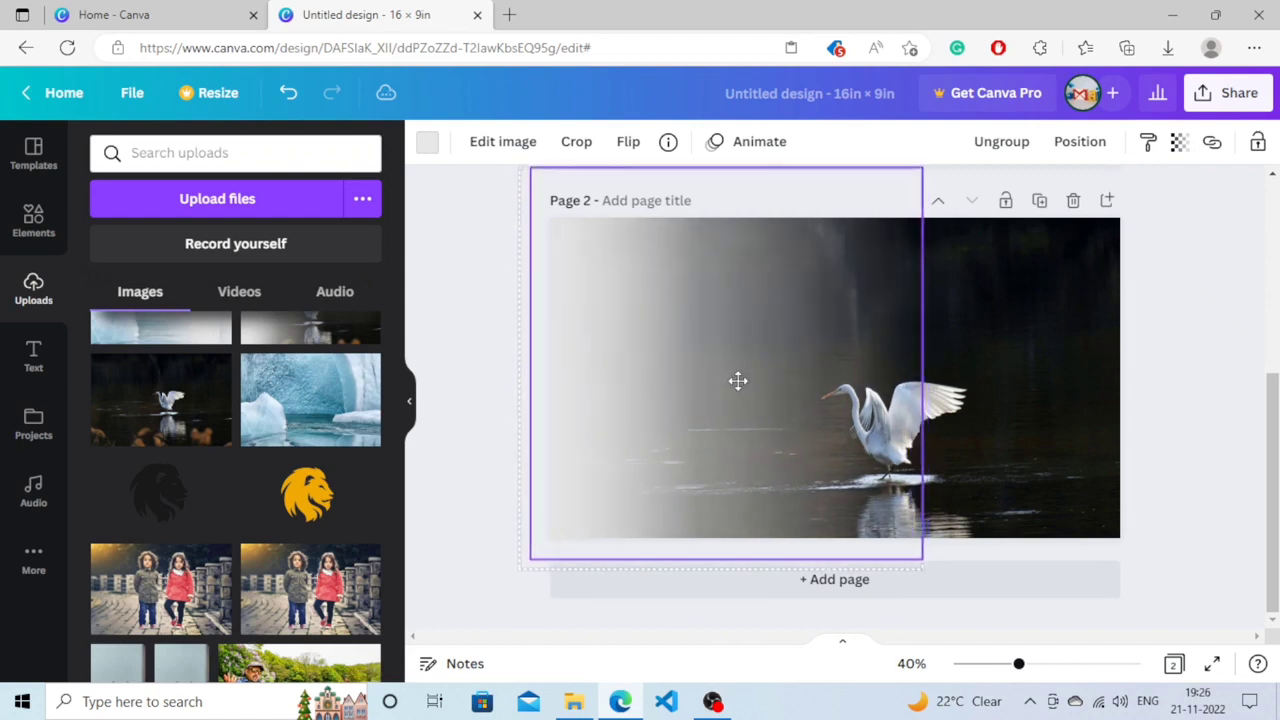
left_click(1250, 396)
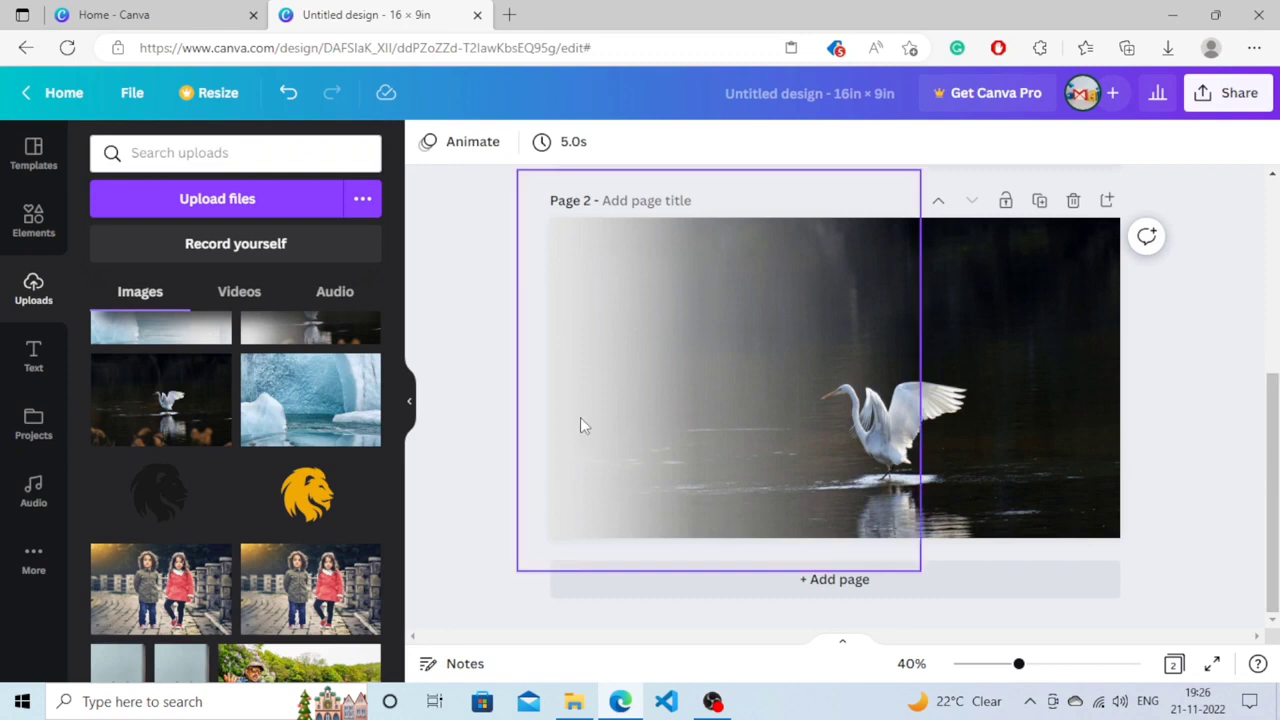
left_click_drag(583, 422, 608, 443)
Shift the gradient group on page 1 slightly so it fully covers the glacier photo's right edge.
scroll(1220, 296, "up", 4)
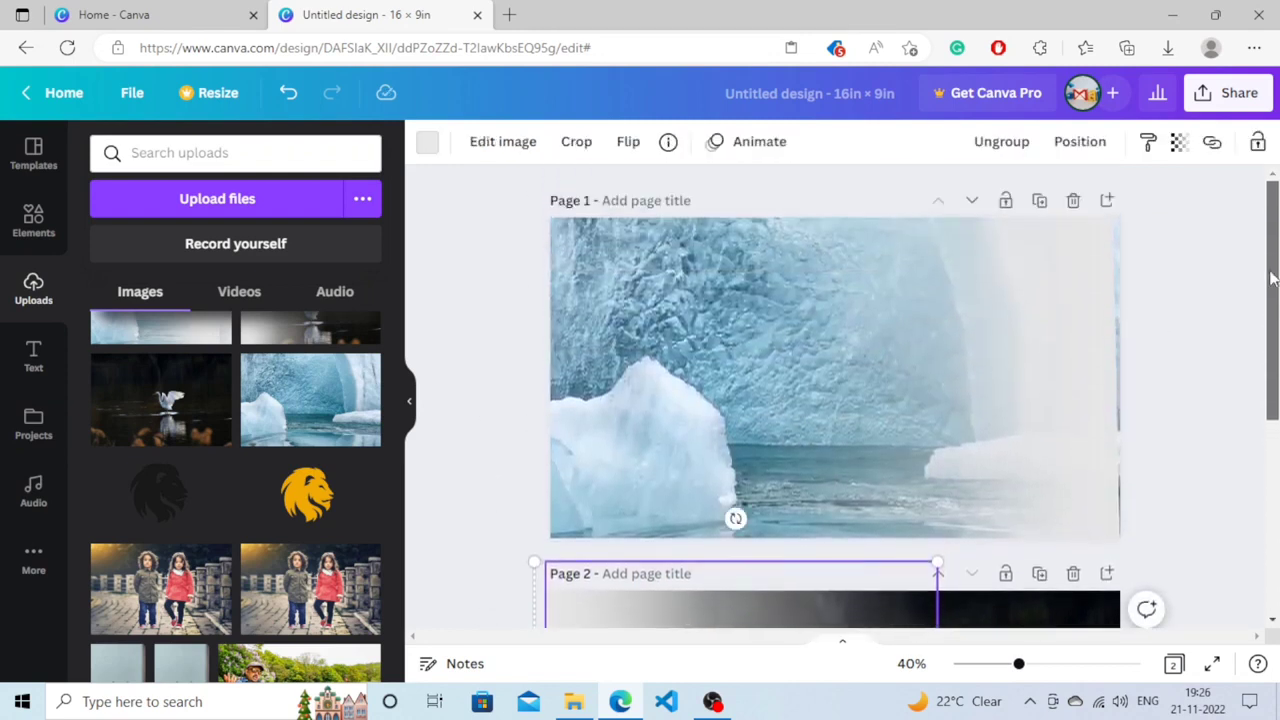
left_click(1220, 296)
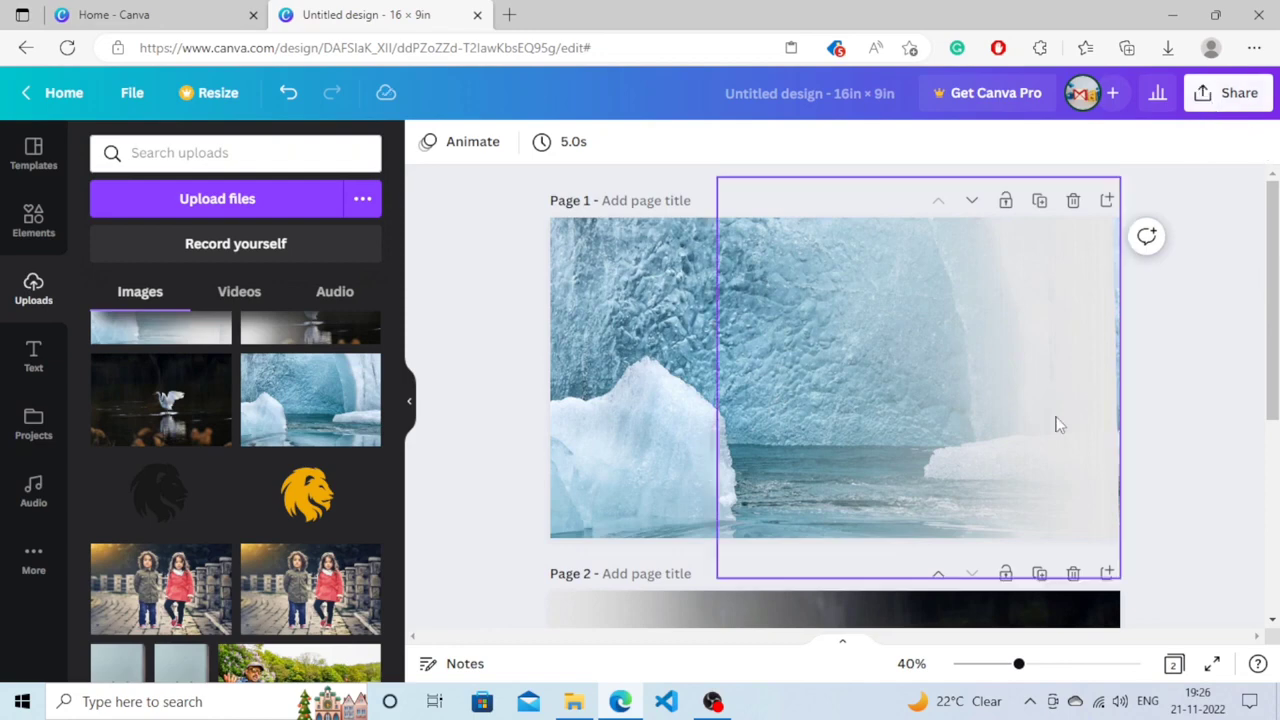
left_click_drag(1077, 329, 1071, 329)
left_click(1205, 338)
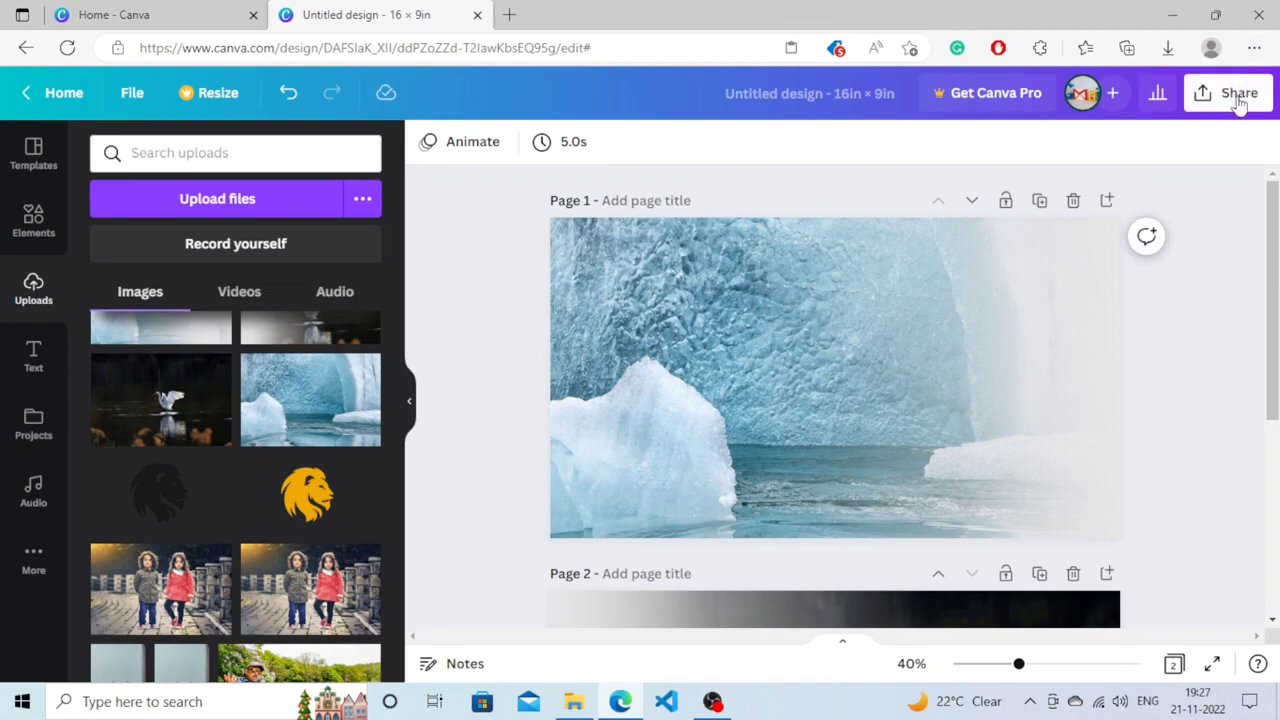
Download only page 1 as a PNG and decline the teacher offer.
left_click(1237, 96)
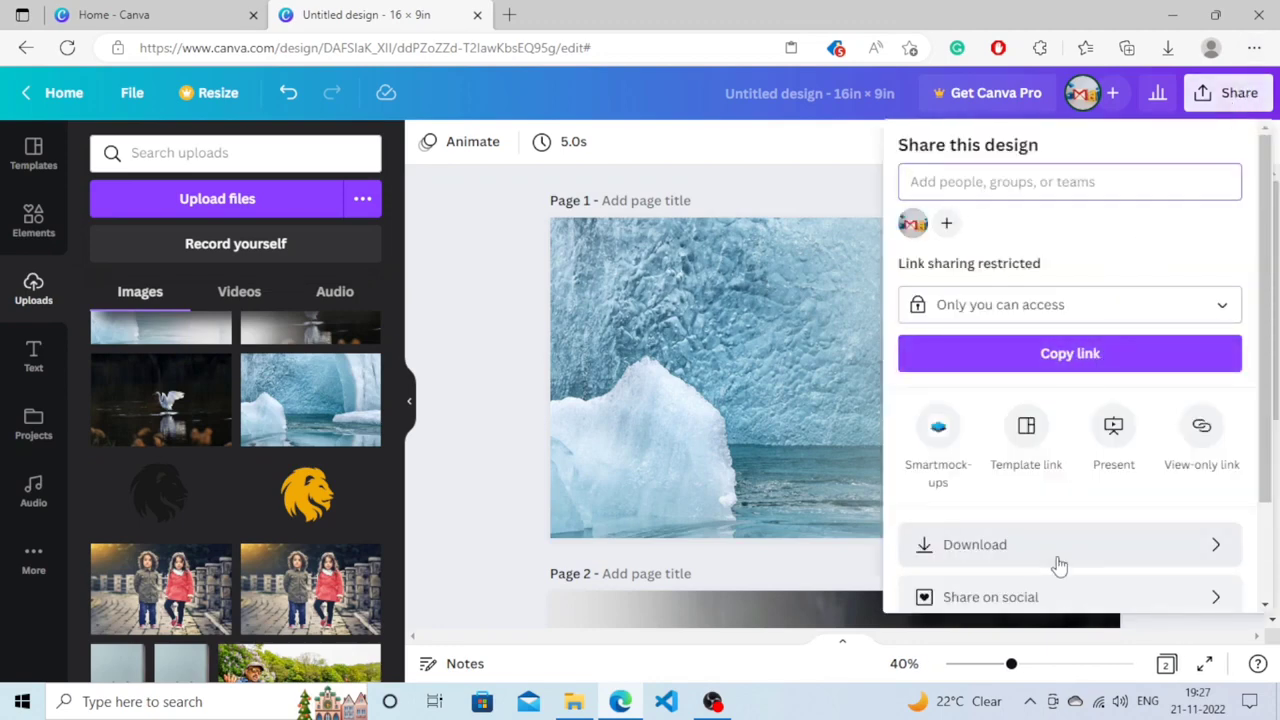
left_click(1128, 548)
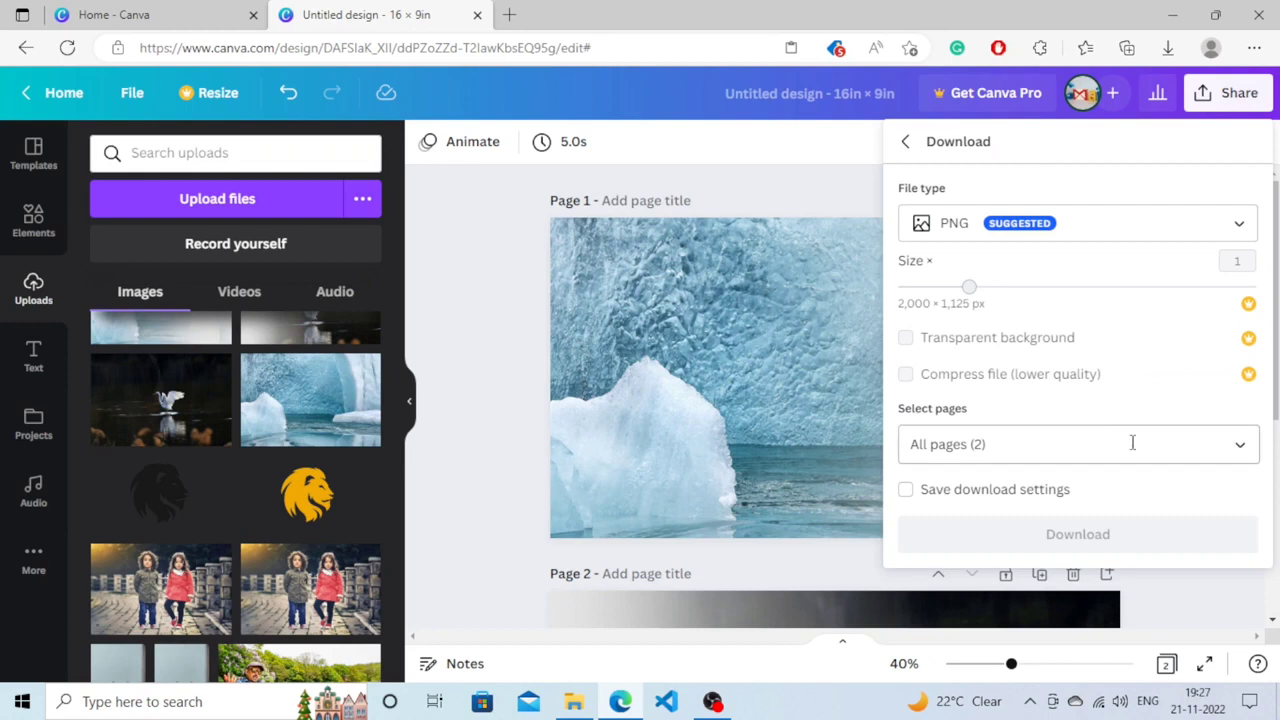
left_click(1237, 449)
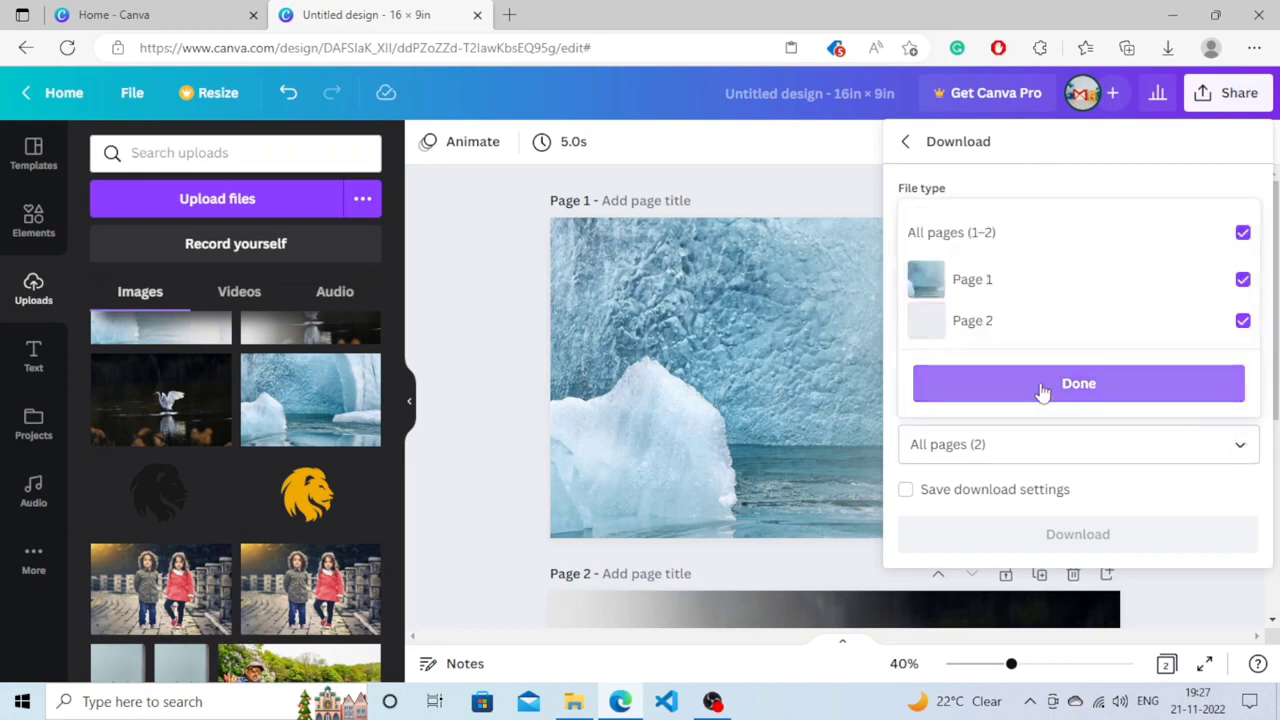
left_click(1260, 300)
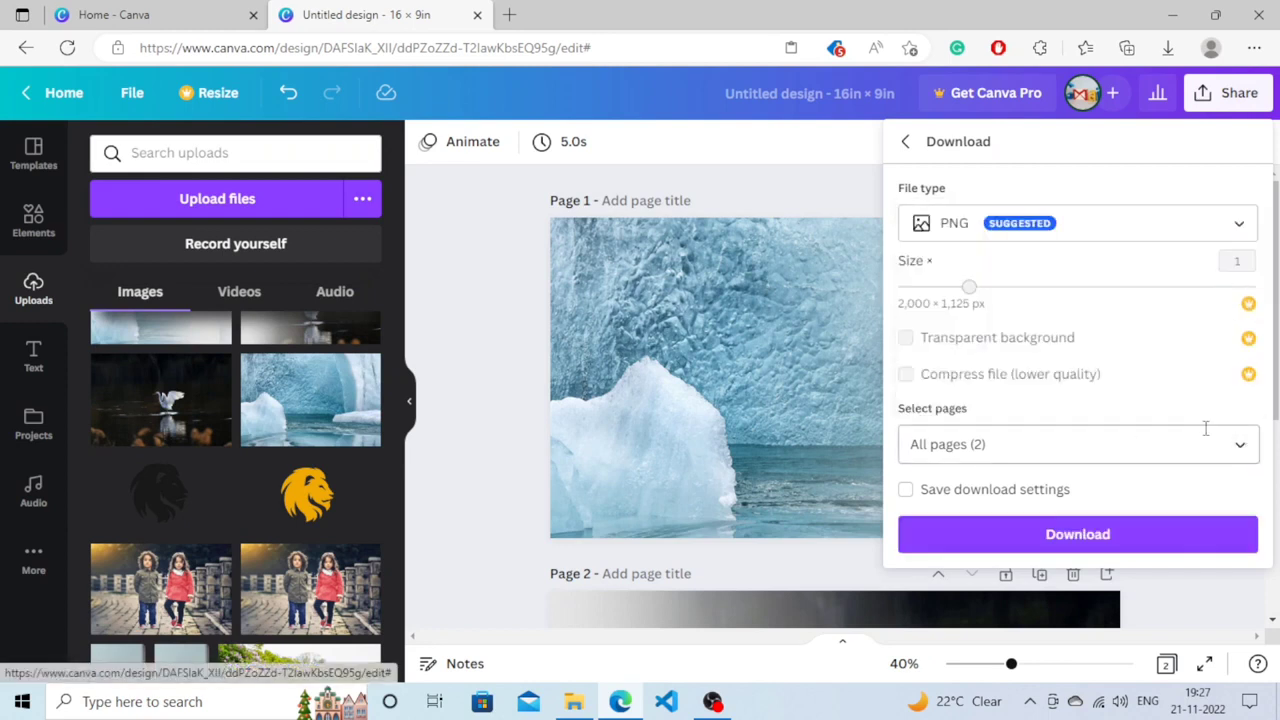
left_click(1240, 446)
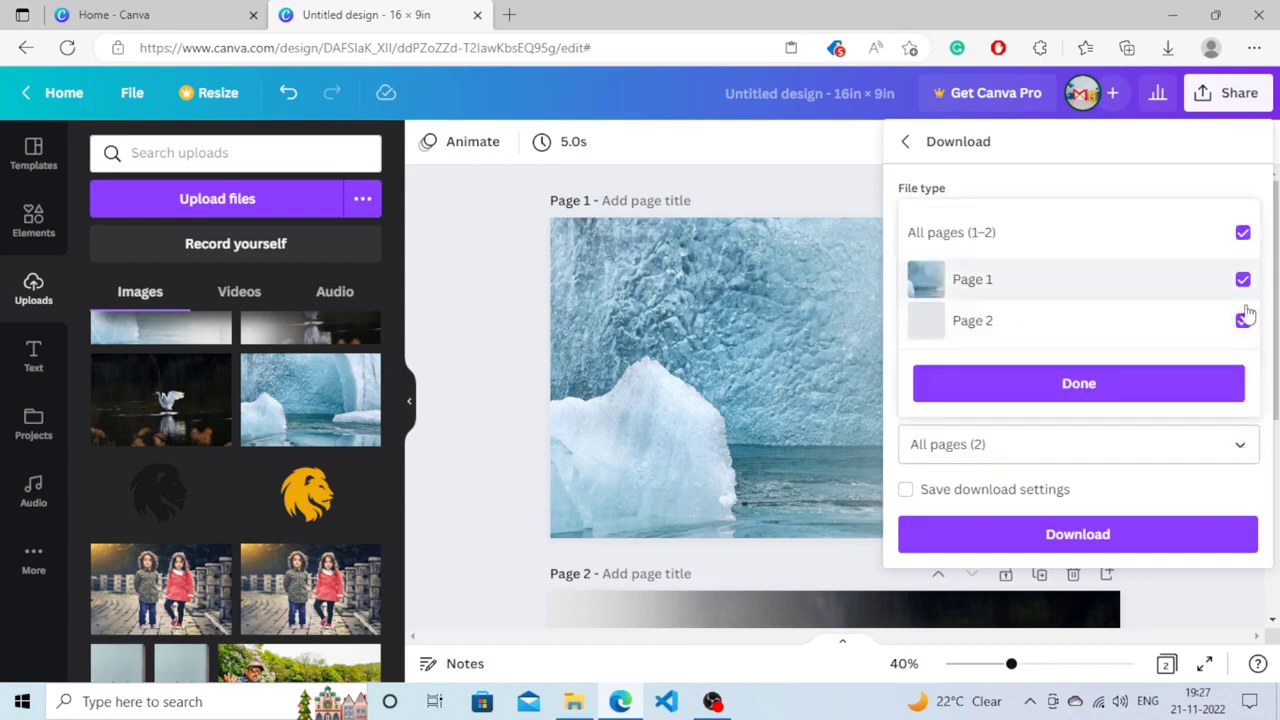
left_click(1243, 322)
left_click(1140, 384)
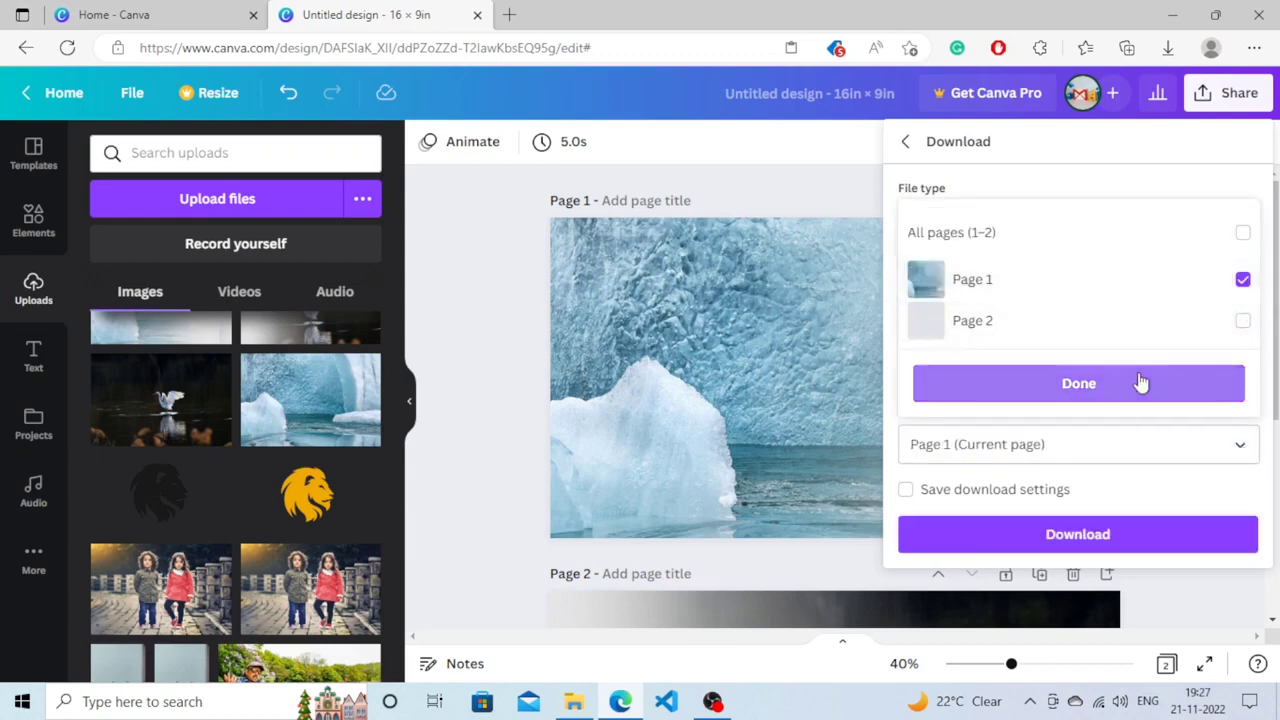
left_click(1097, 533)
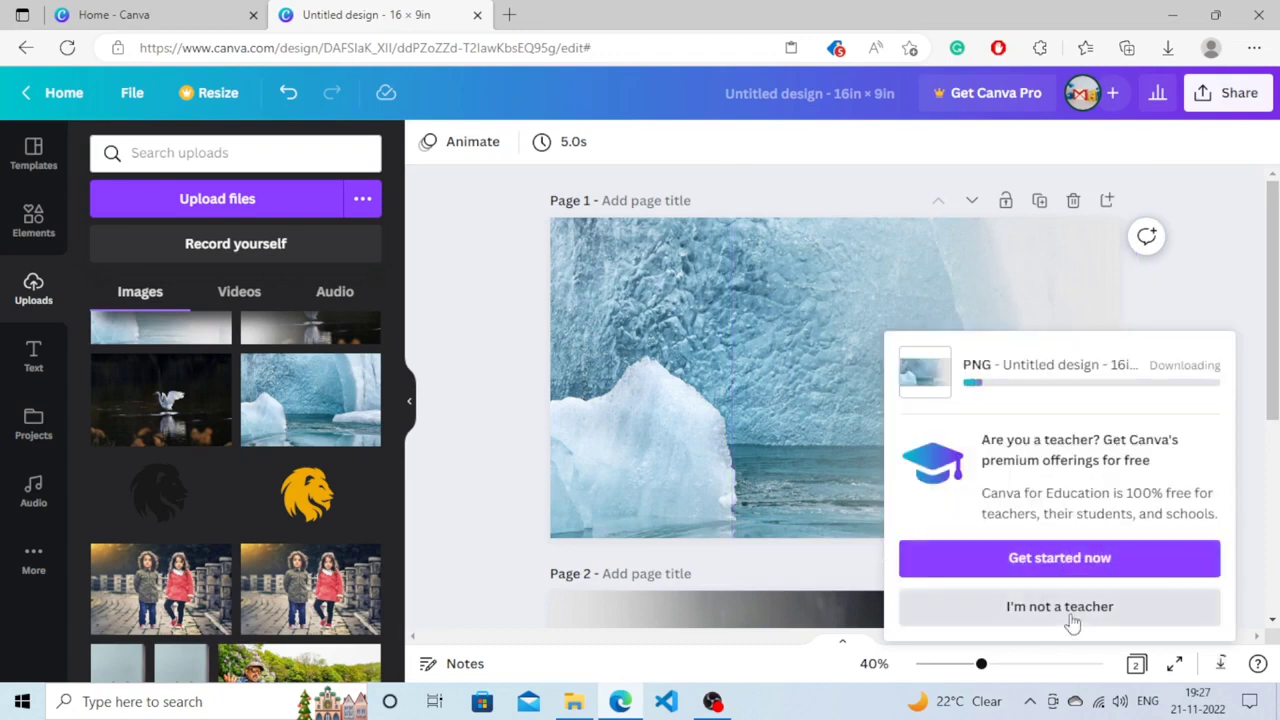
left_click(1059, 606)
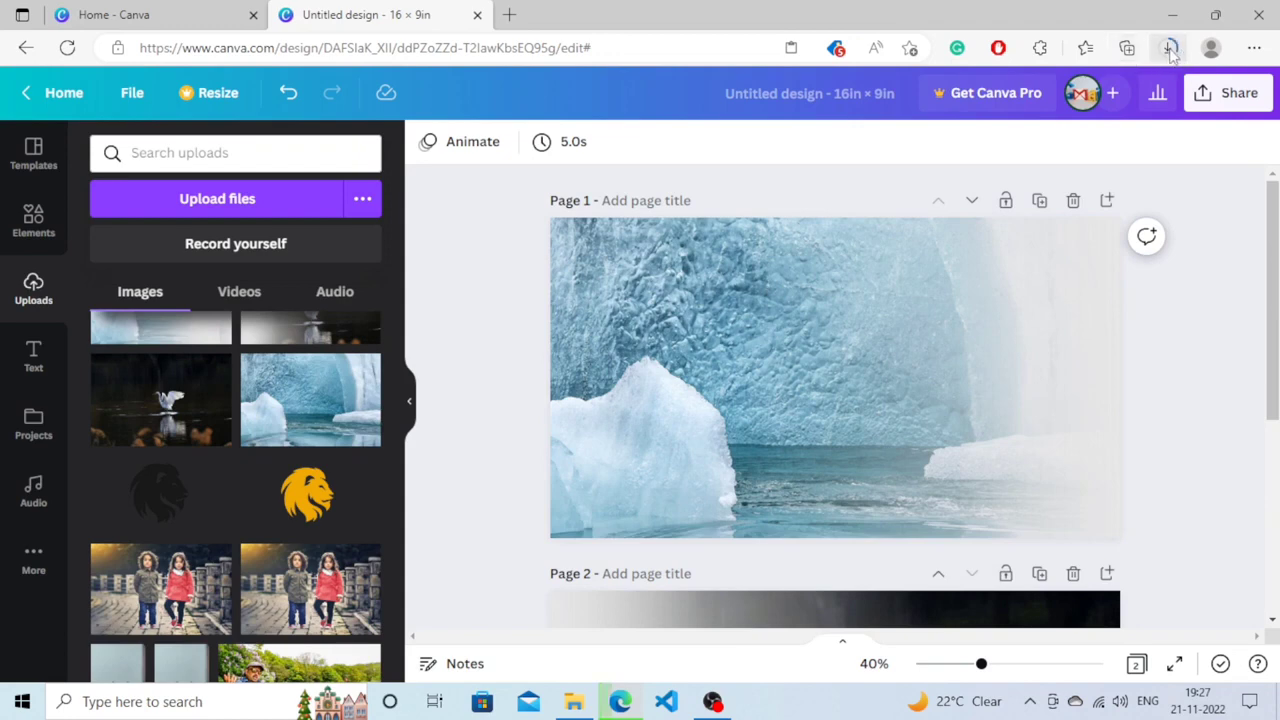
Download only page 2, with the faded bird photo, as a PNG.
scroll(1074, 257, "down", 3)
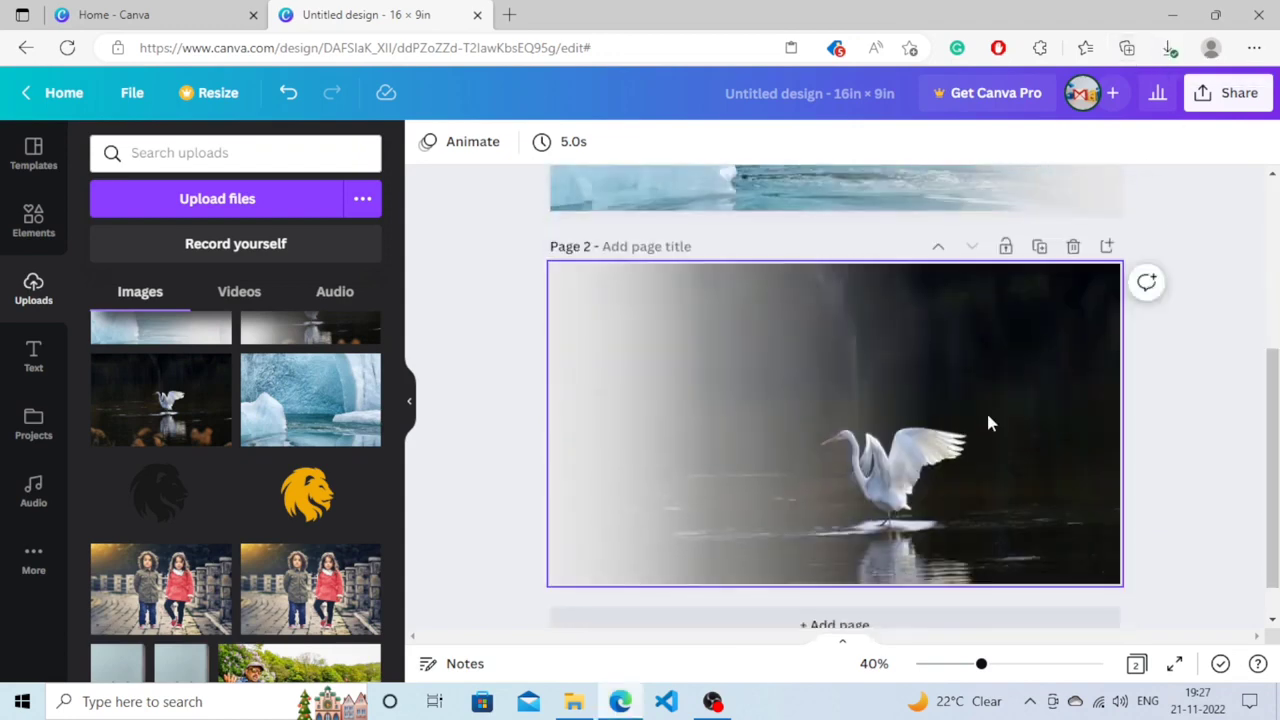
left_click(990, 421)
left_click(1238, 95)
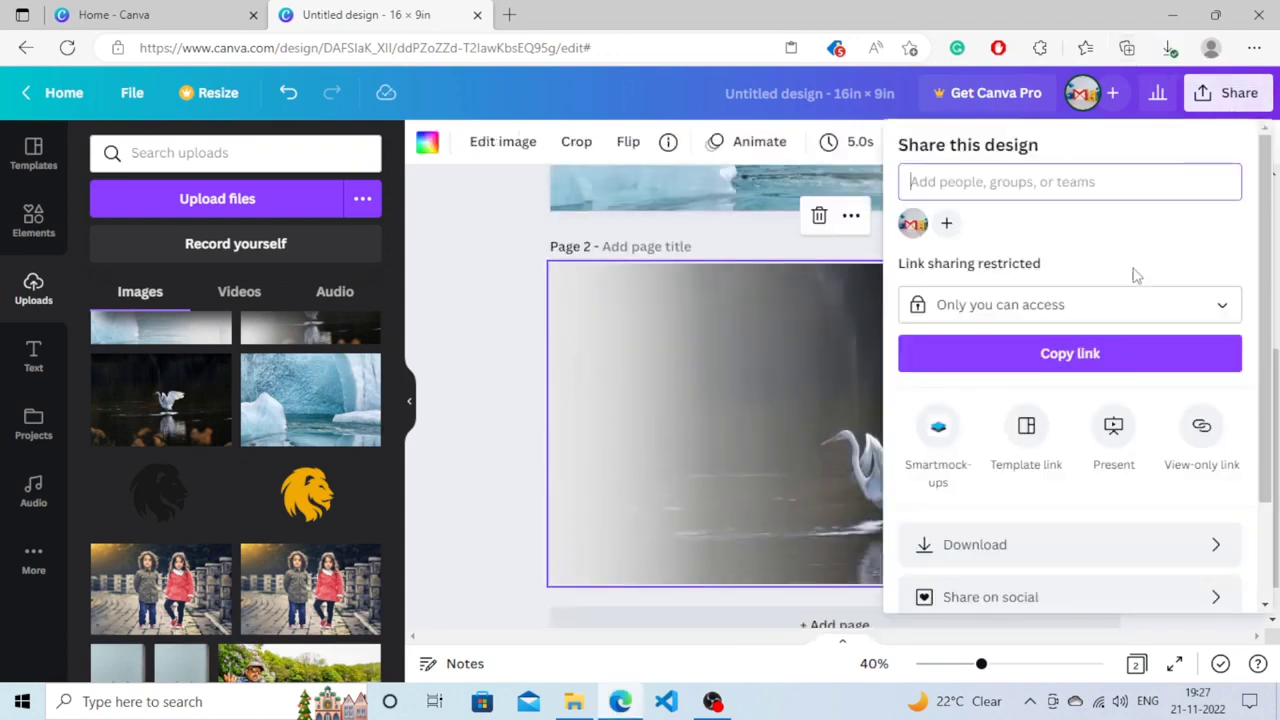
left_click(1106, 545)
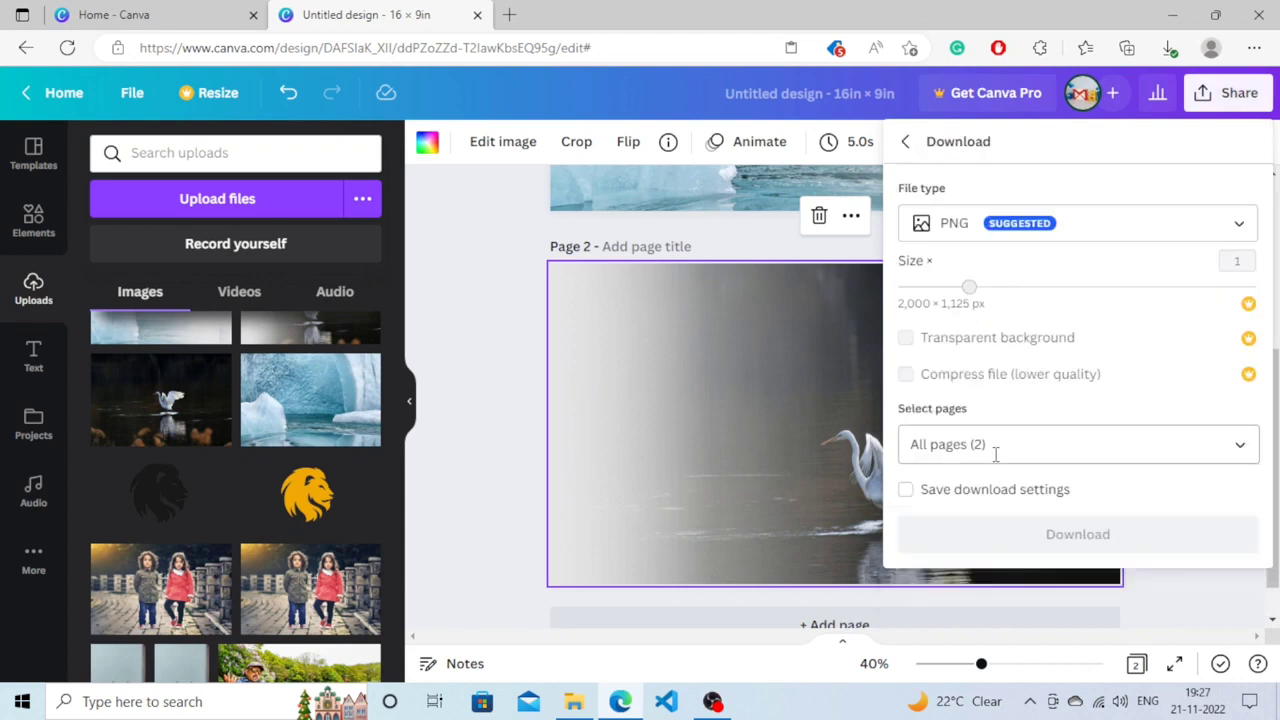
left_click(1080, 443)
left_click(1242, 279)
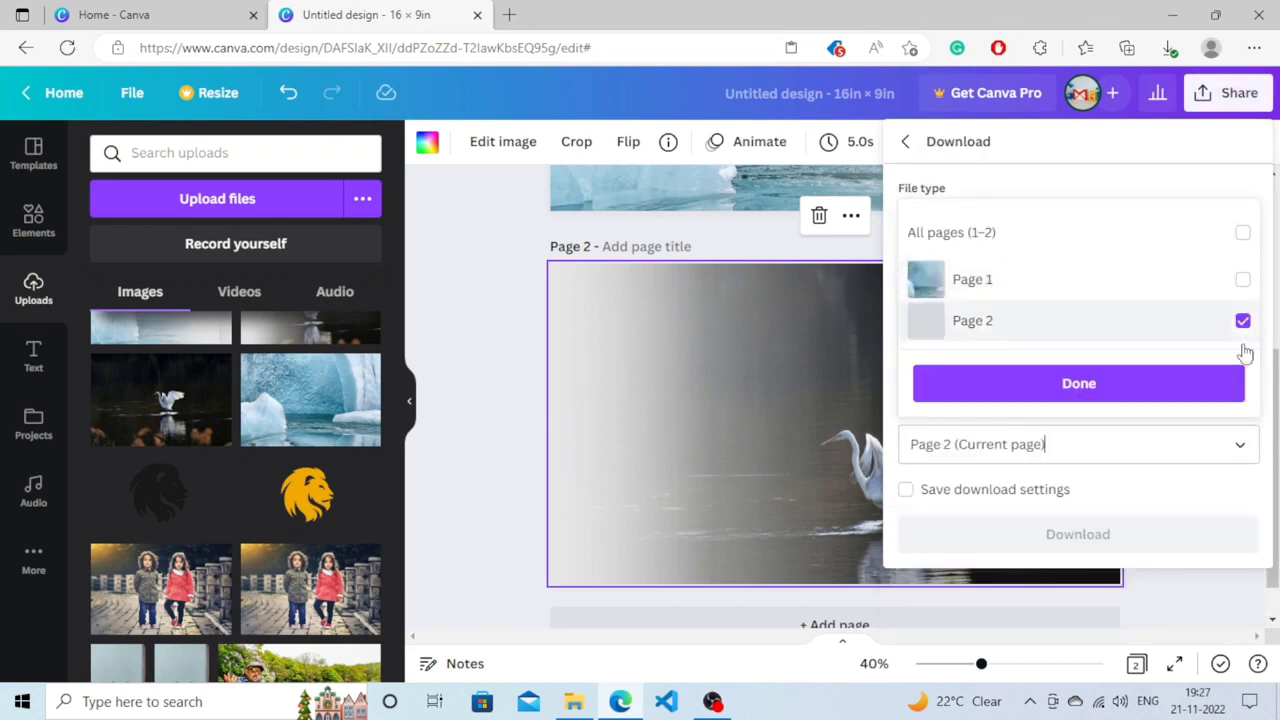
left_click(1088, 382)
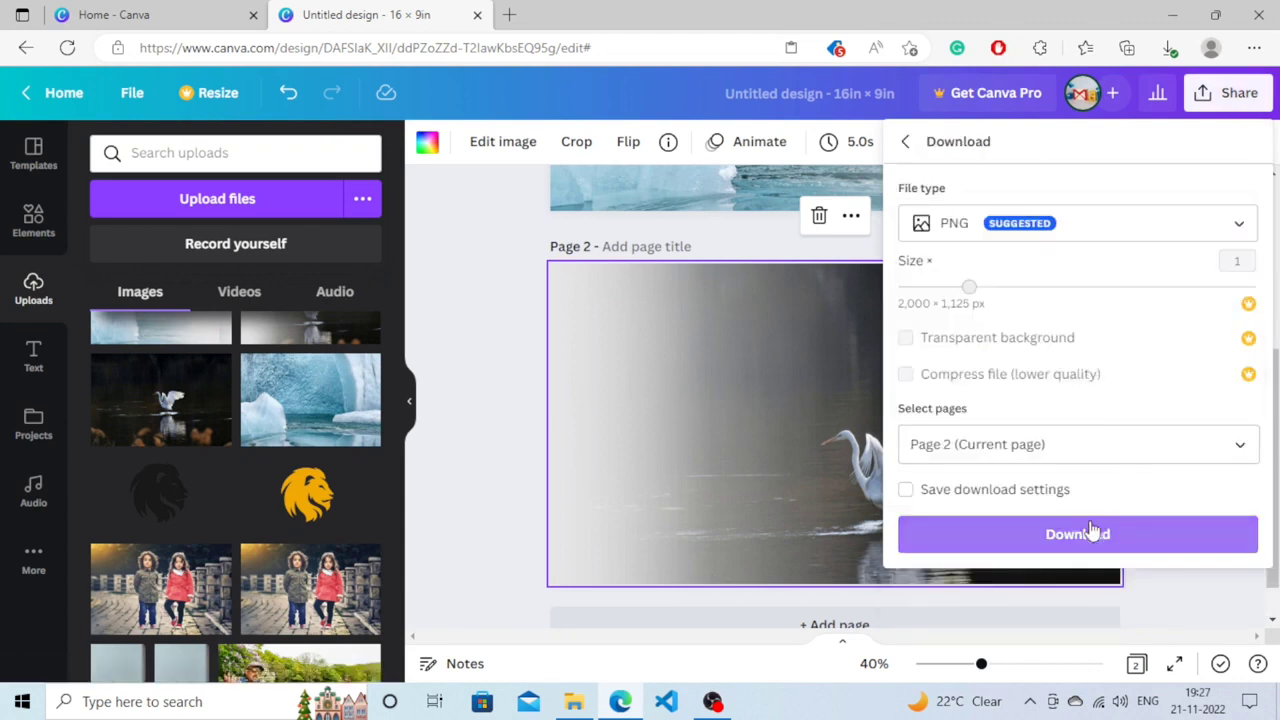
left_click(1090, 532)
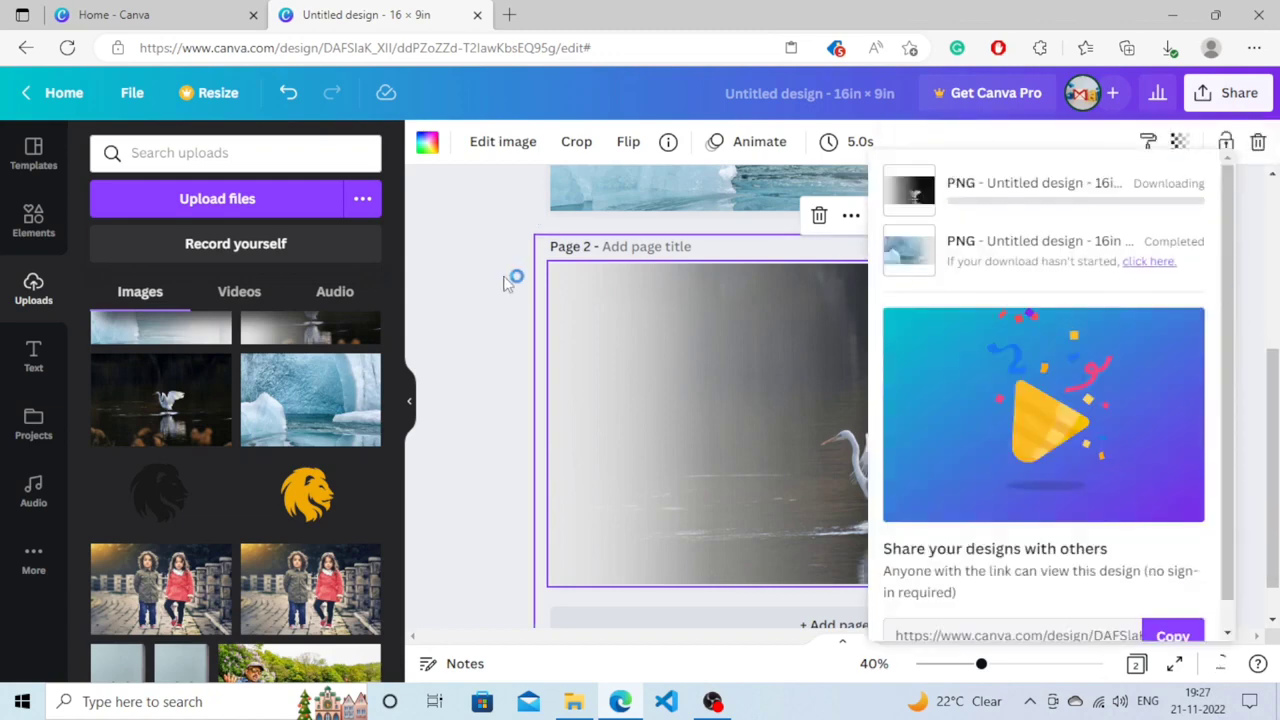
left_click(503, 284)
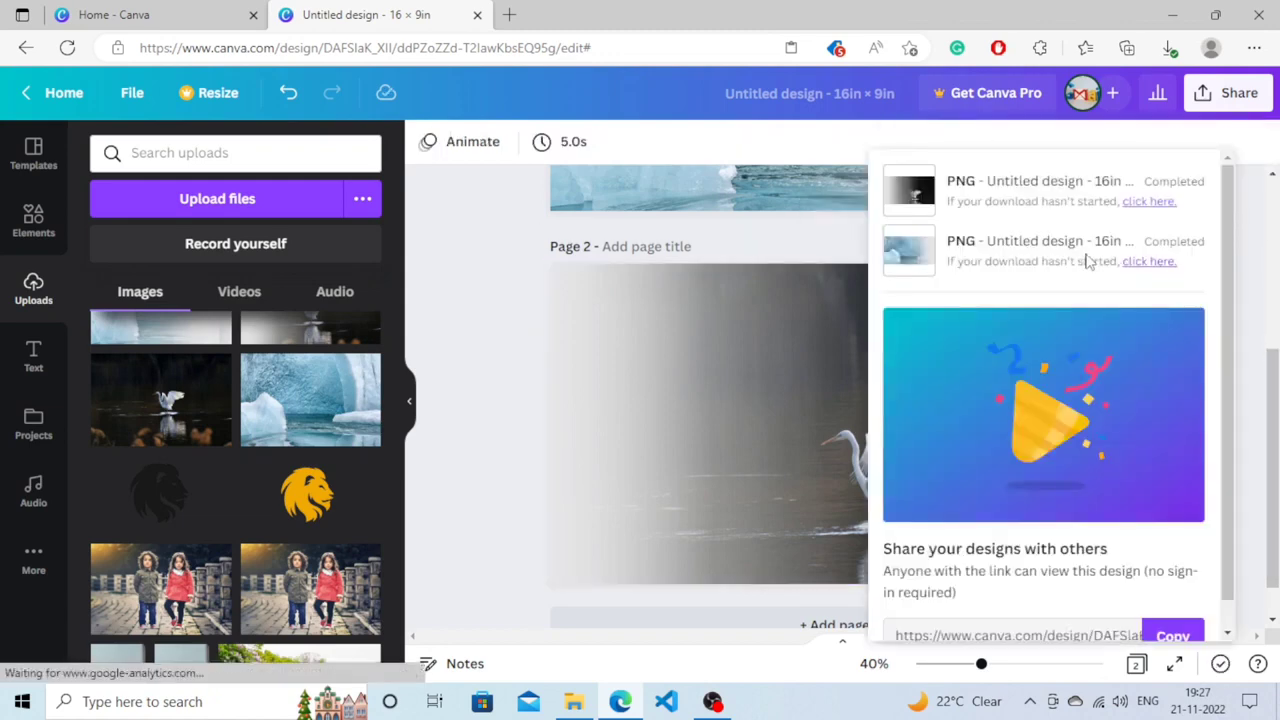
Delete page 2 and clear the gradients and glacier photo from the remaining page.
left_click_drag(1275, 401, 1276, 345)
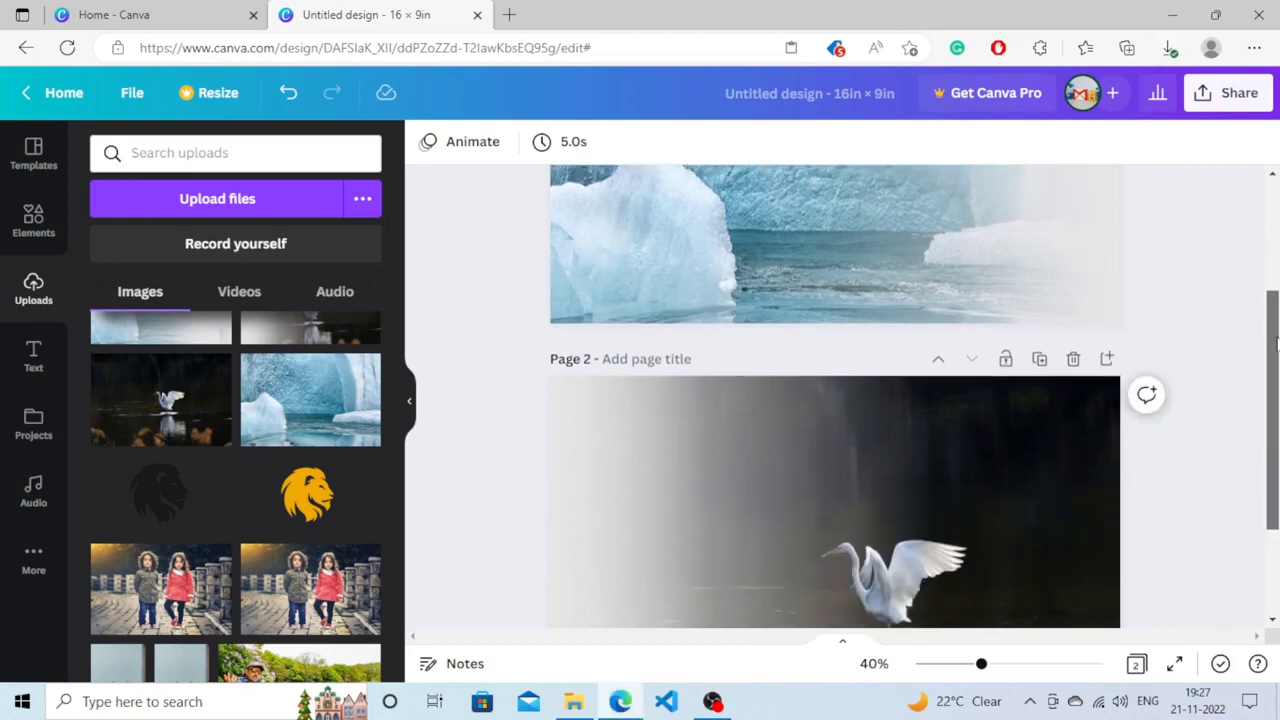
left_click(1073, 358)
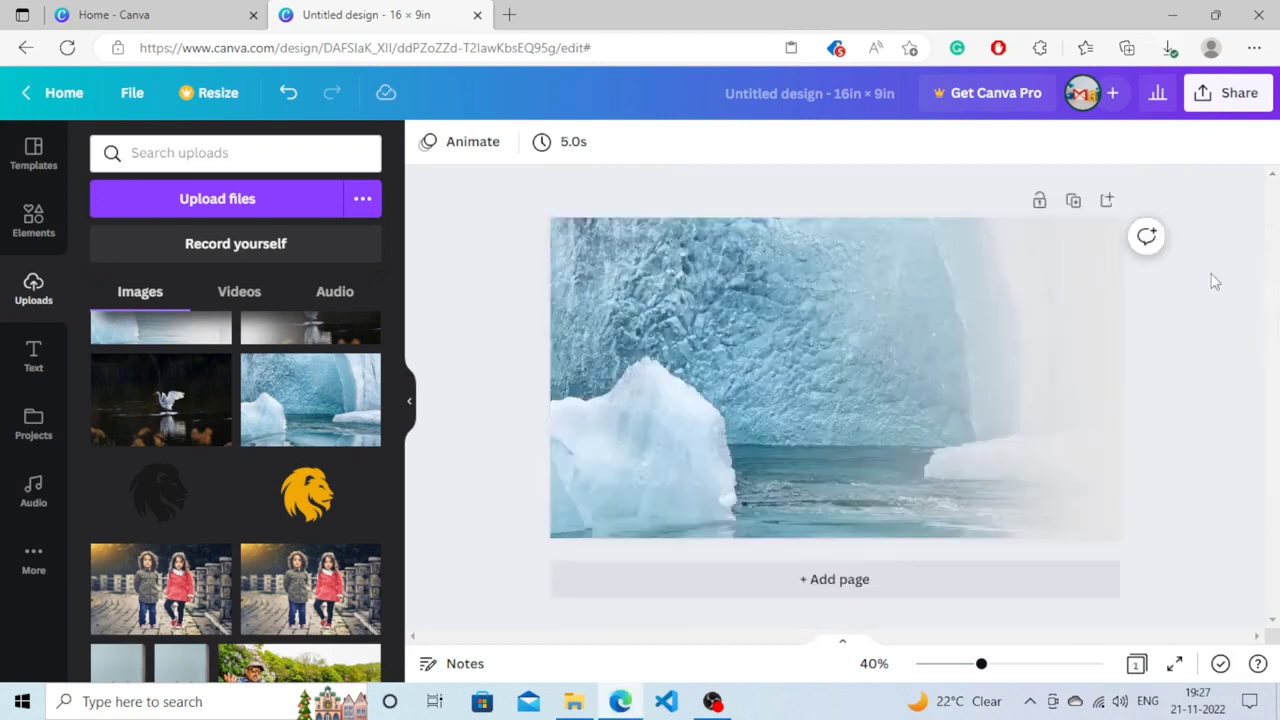
left_click(982, 326)
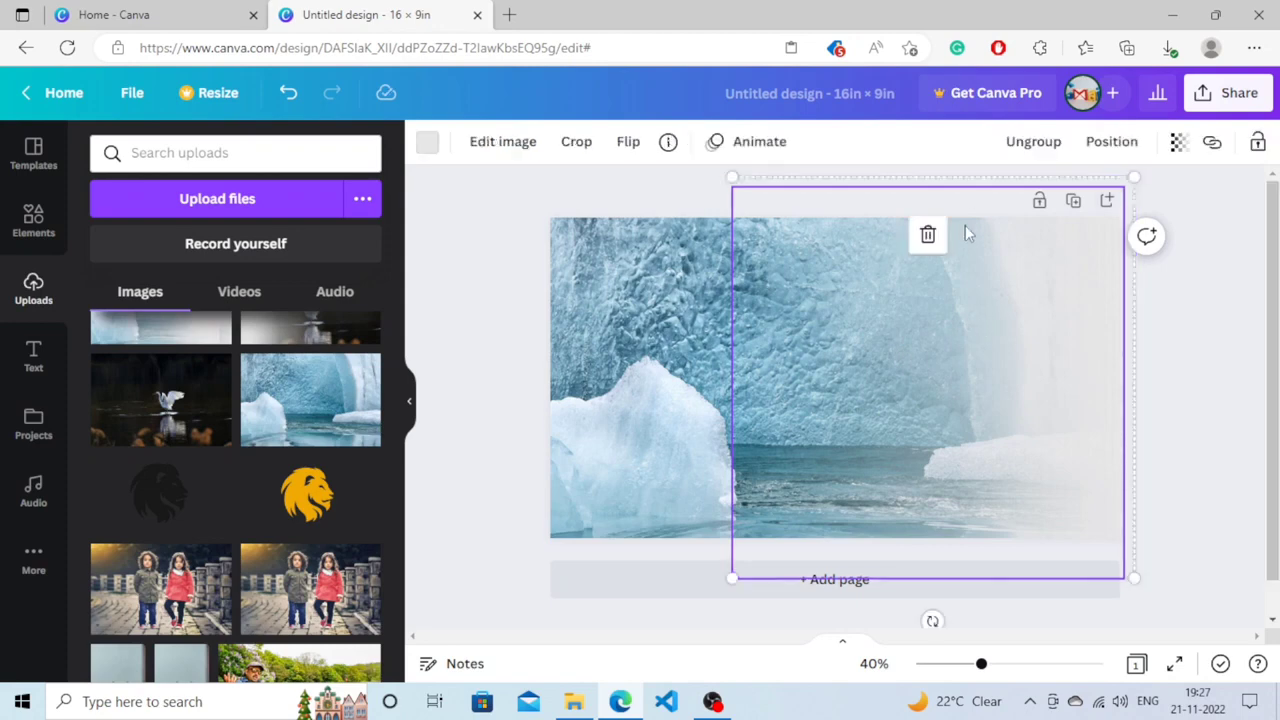
left_click(930, 240)
left_click(731, 349)
left_click(818, 264)
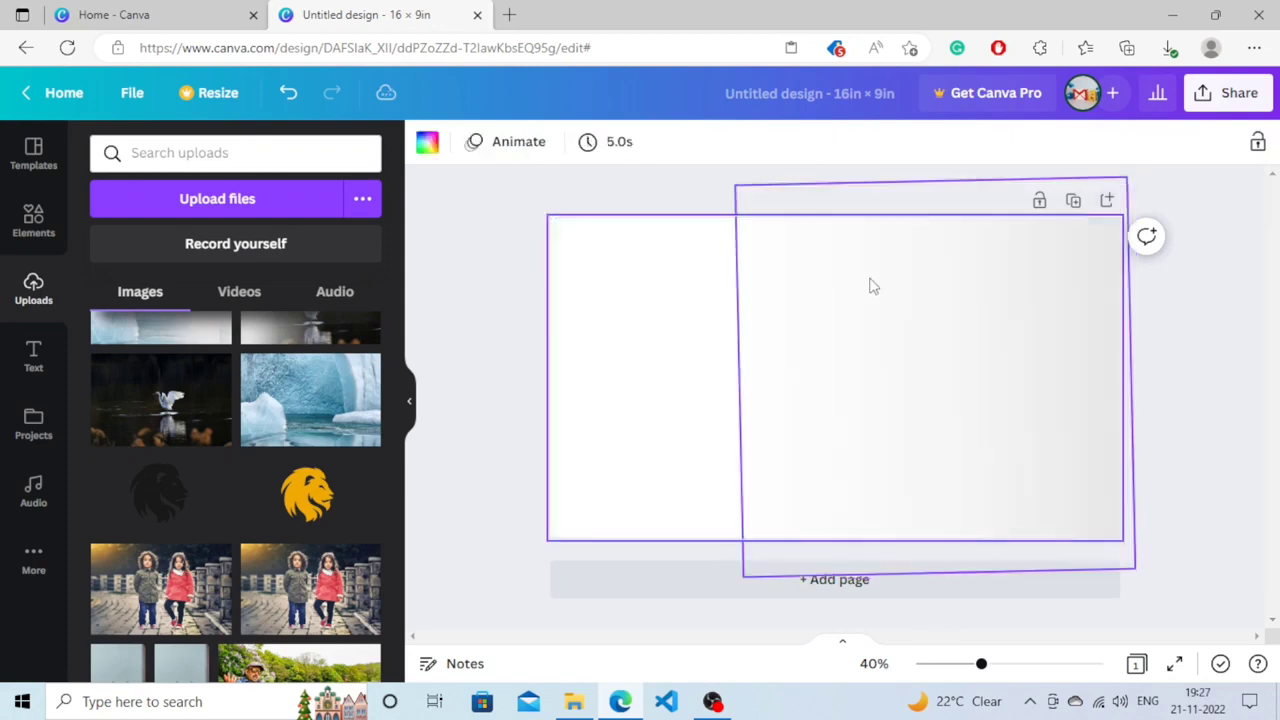
left_click(936, 296)
left_click(936, 231)
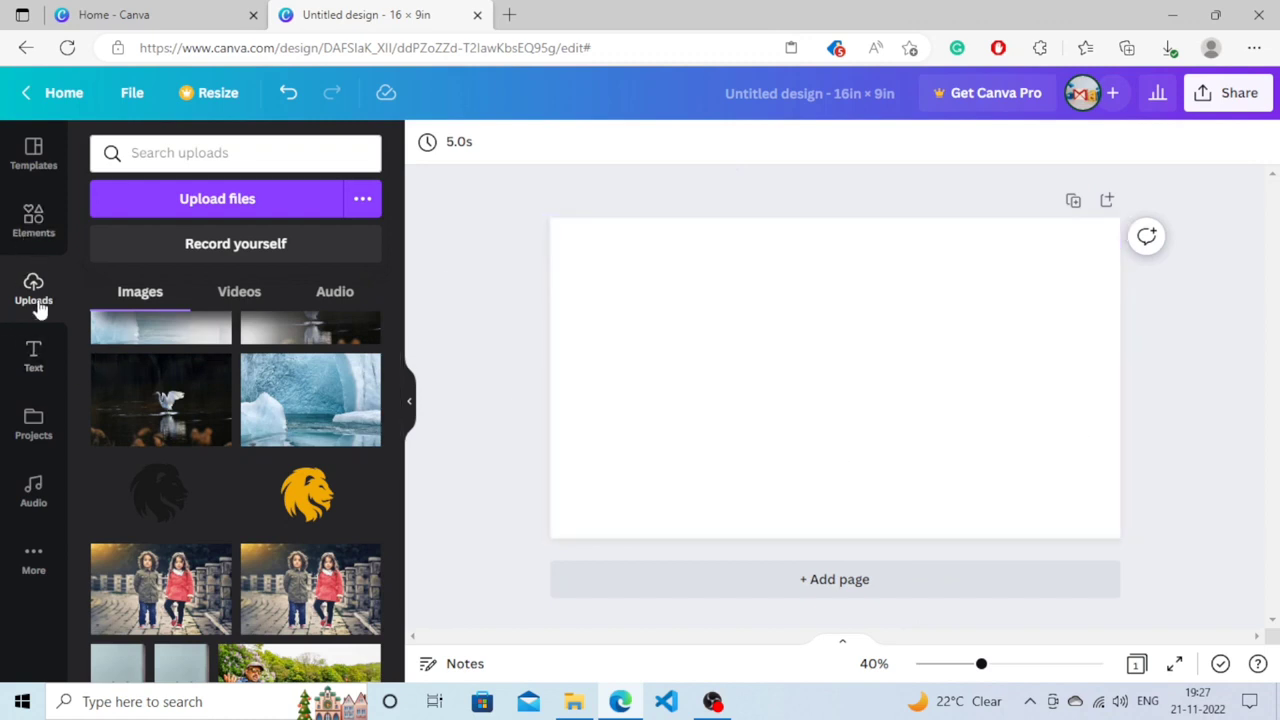
Upload the exported PNG of the faded bird page from the browser's downloads to the image uploads.
left_click(1168, 48)
scroll(280, 405, "up", 1)
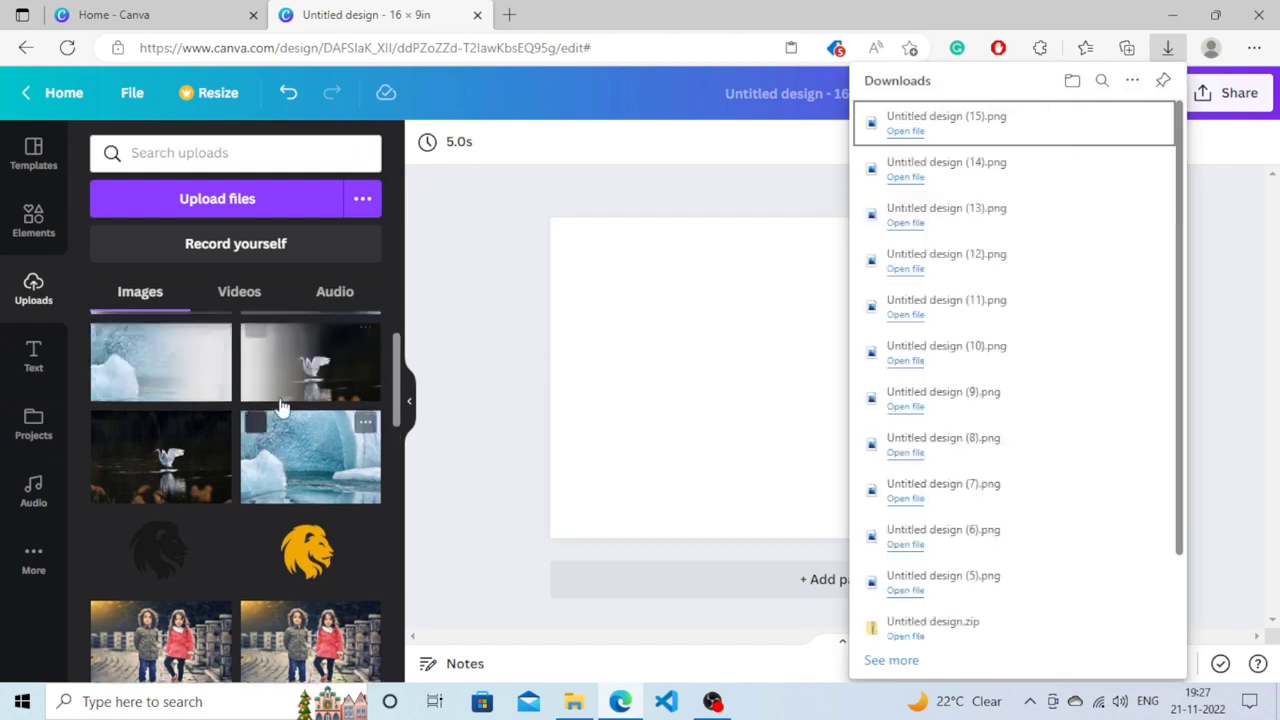
scroll(280, 405, "up", 2)
left_click_drag(957, 133, 212, 420)
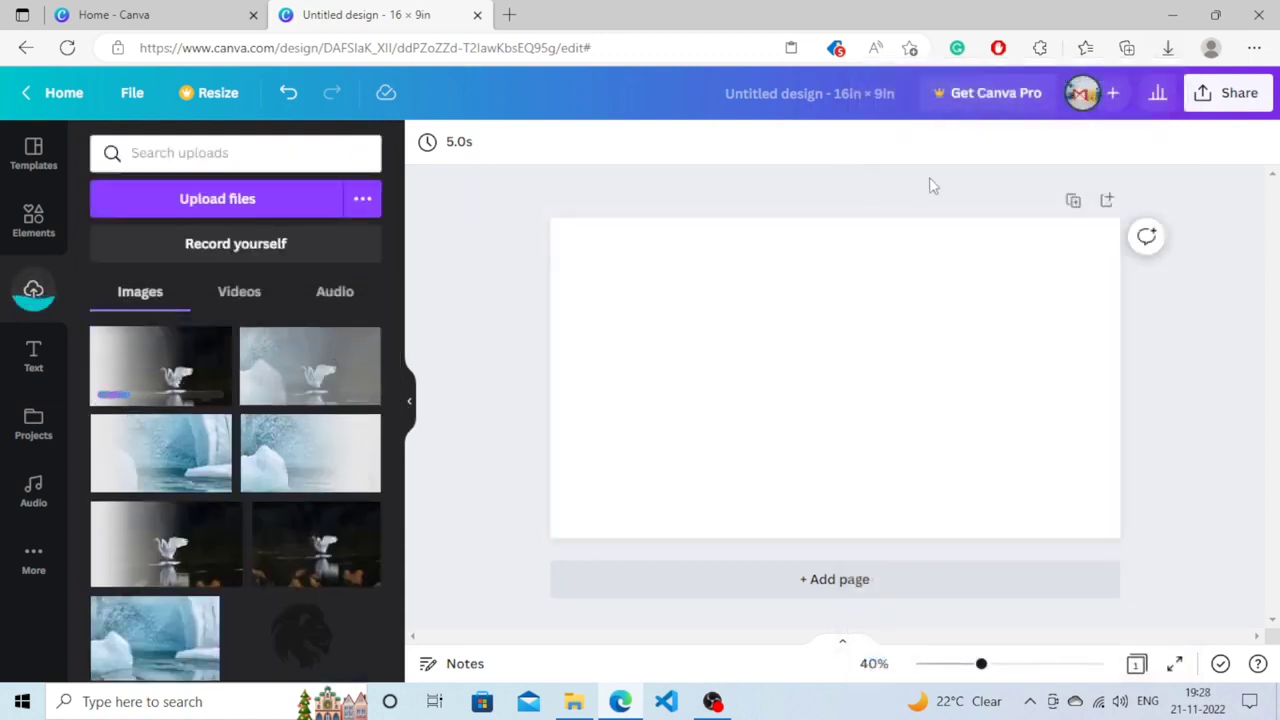
Upload the exported faded glacier image, Untitled design (14).png, from the browser's downloads to the image uploads.
left_click(1168, 48)
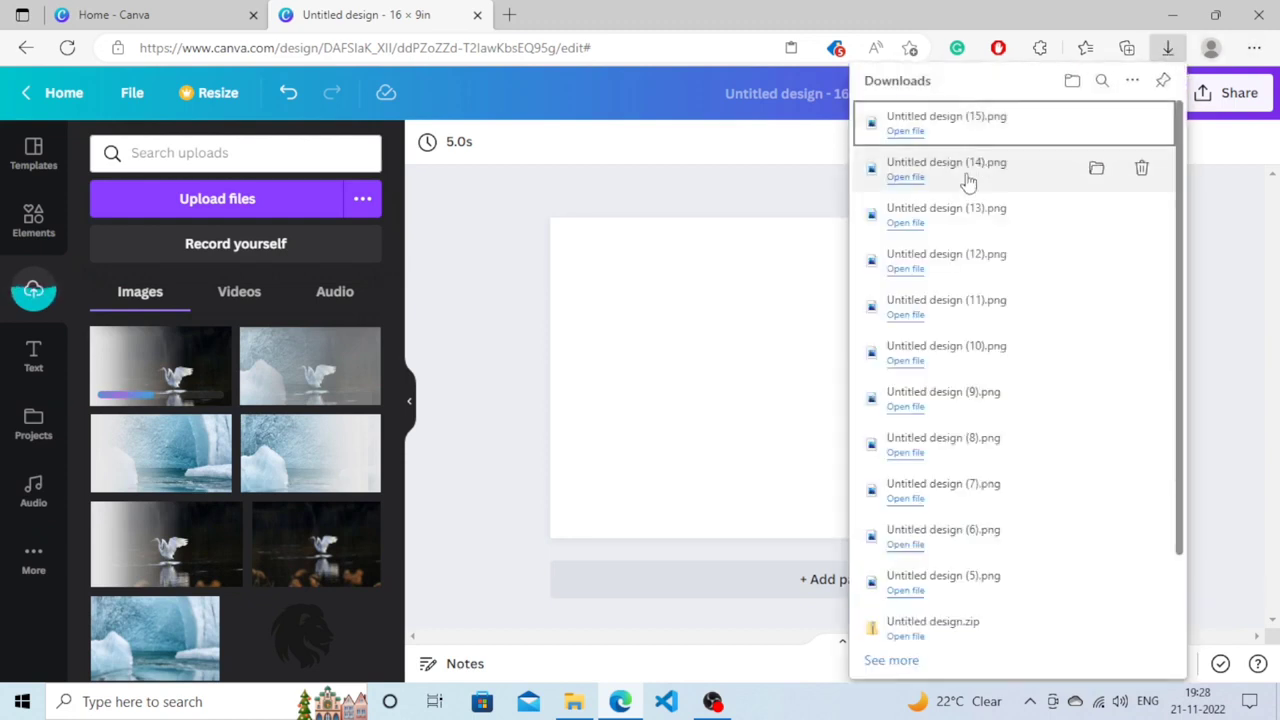
left_click_drag(963, 175, 237, 446)
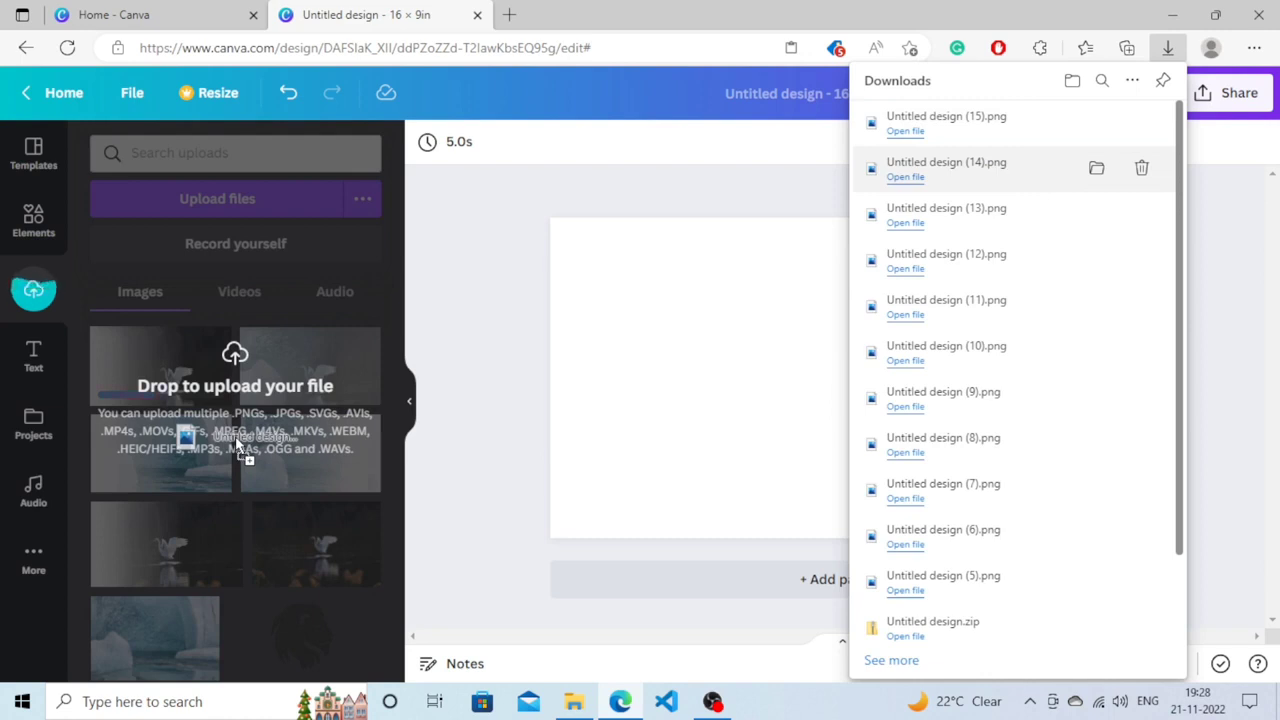
left_click_drag(236, 440, 236, 440)
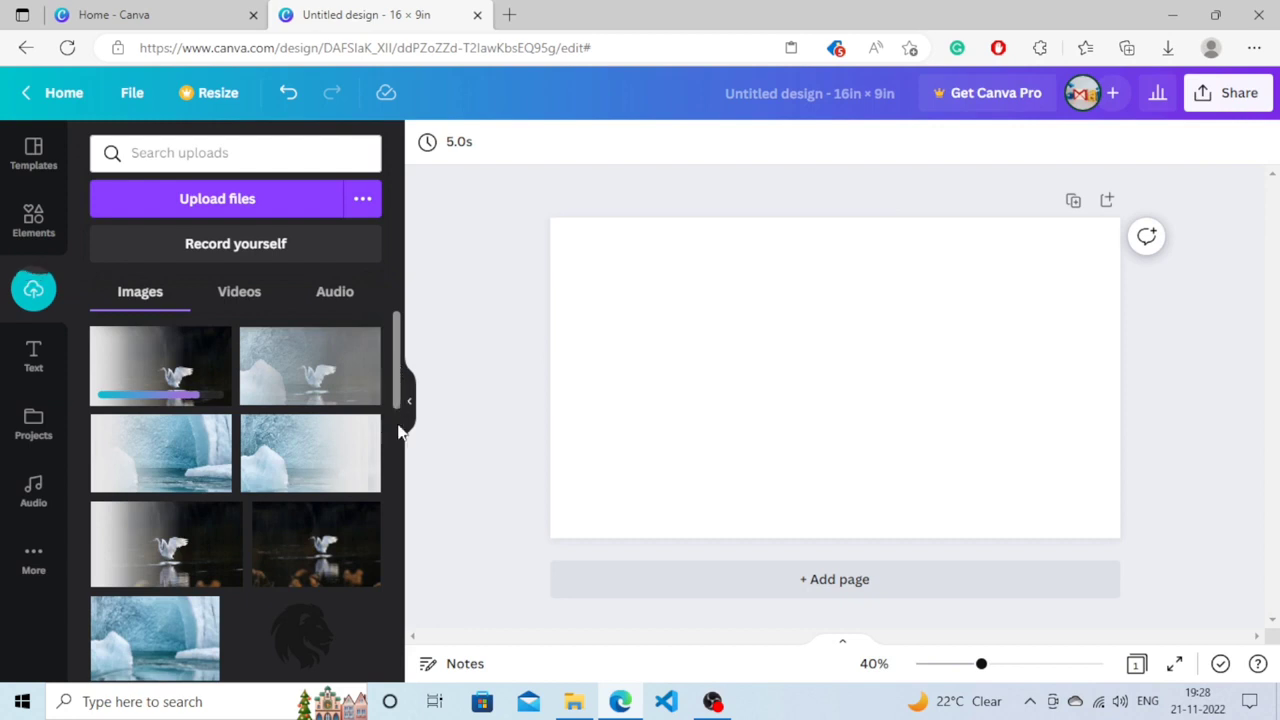
Place the uploaded faded glacier image on the blank page and enlarge it to fill the full 16 × 9 in.
left_click(398, 426)
left_click_drag(398, 402, 397, 308)
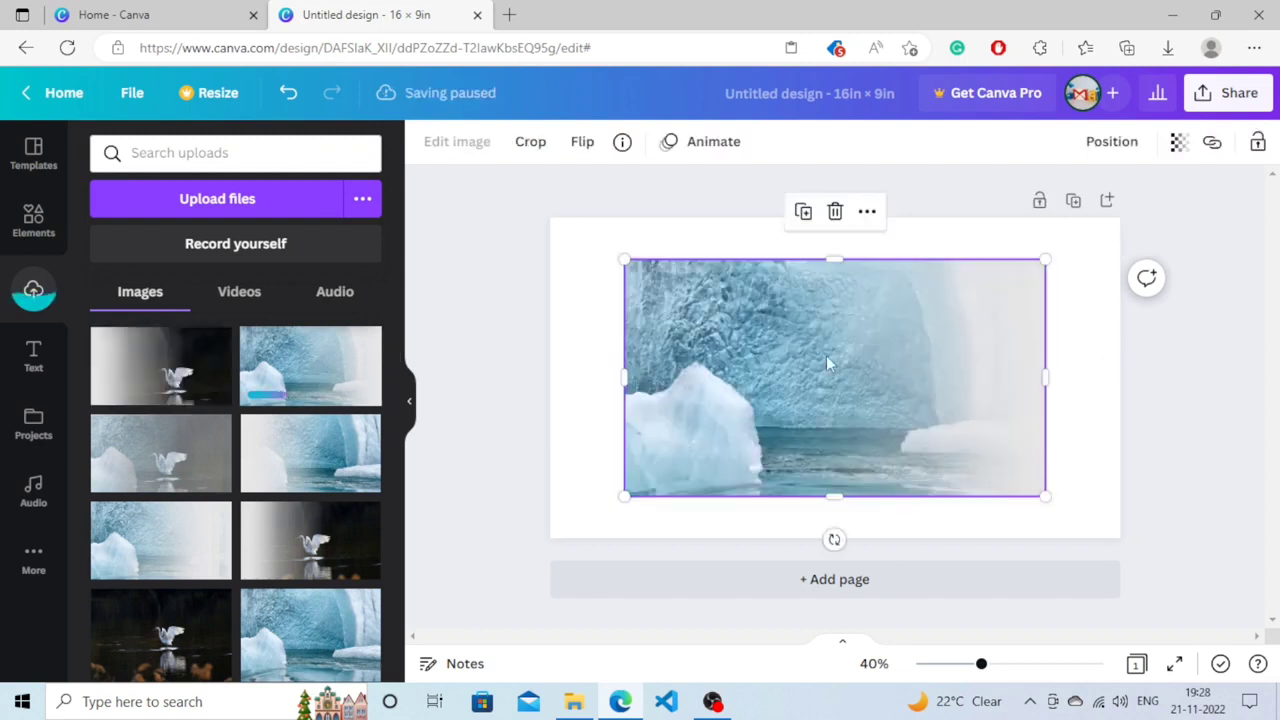
left_click_drag(596, 253, 534, 220)
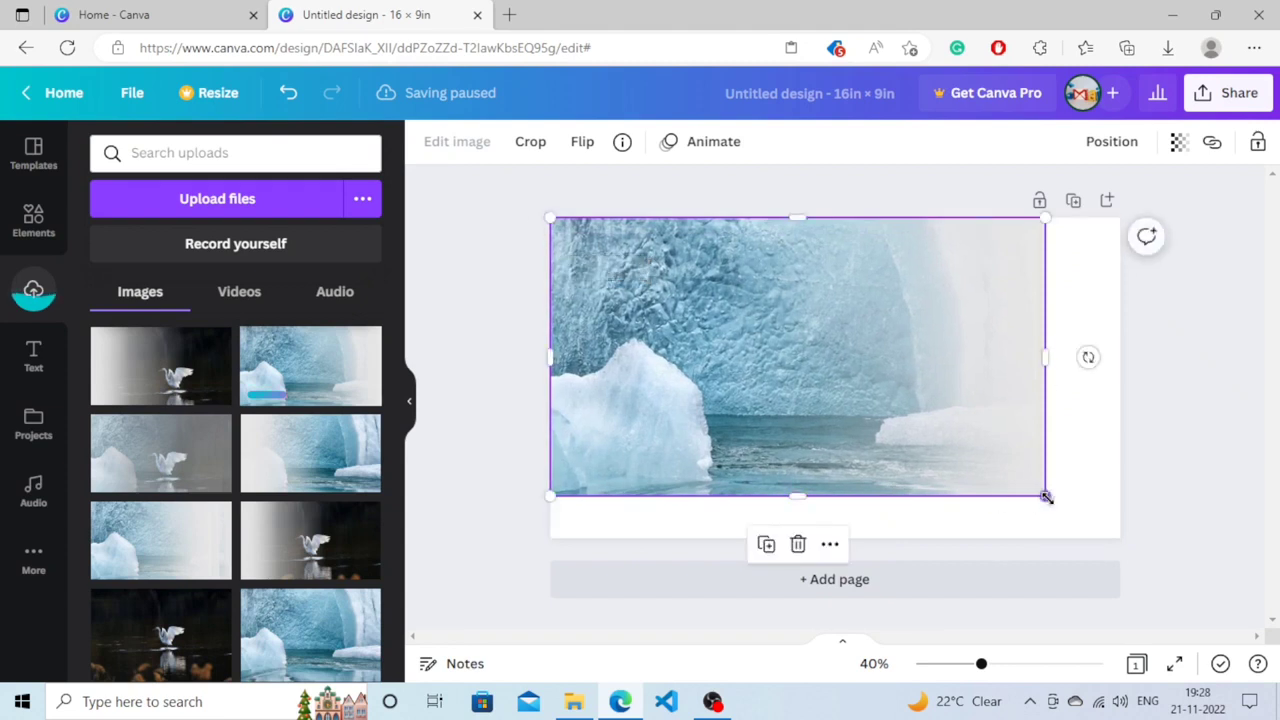
left_click_drag(1045, 495, 1120, 536)
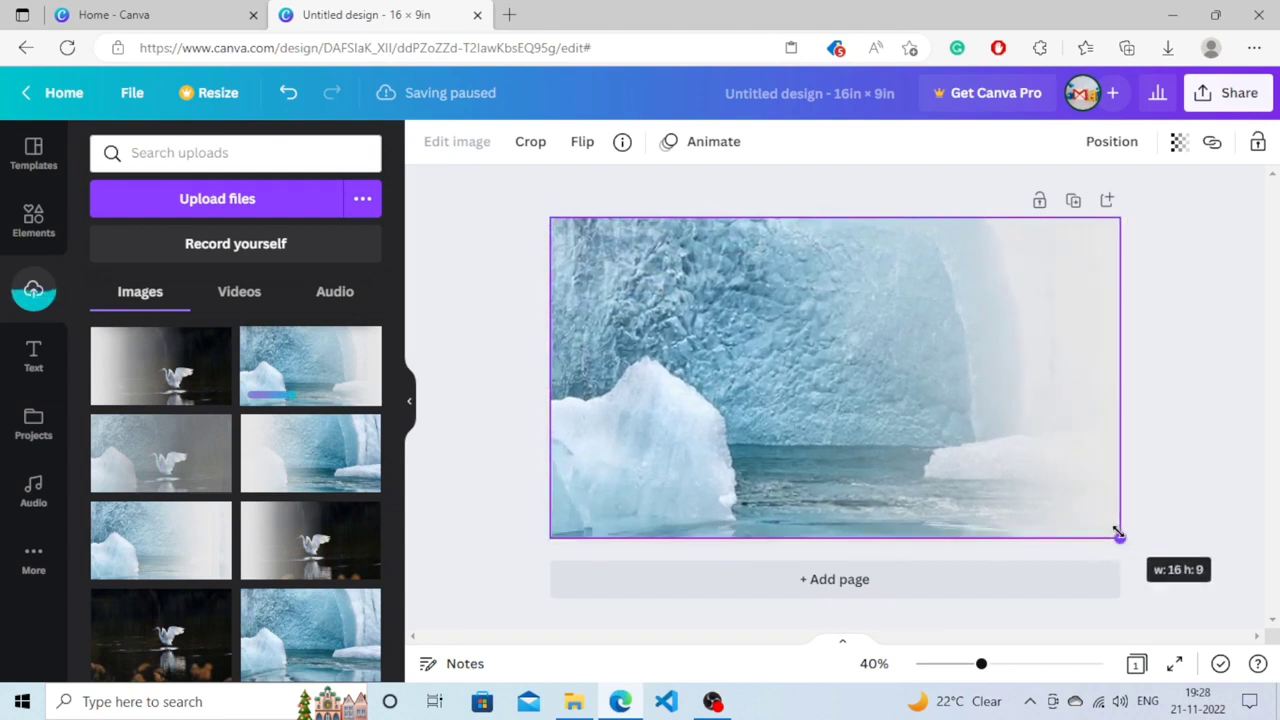
left_click(1188, 457)
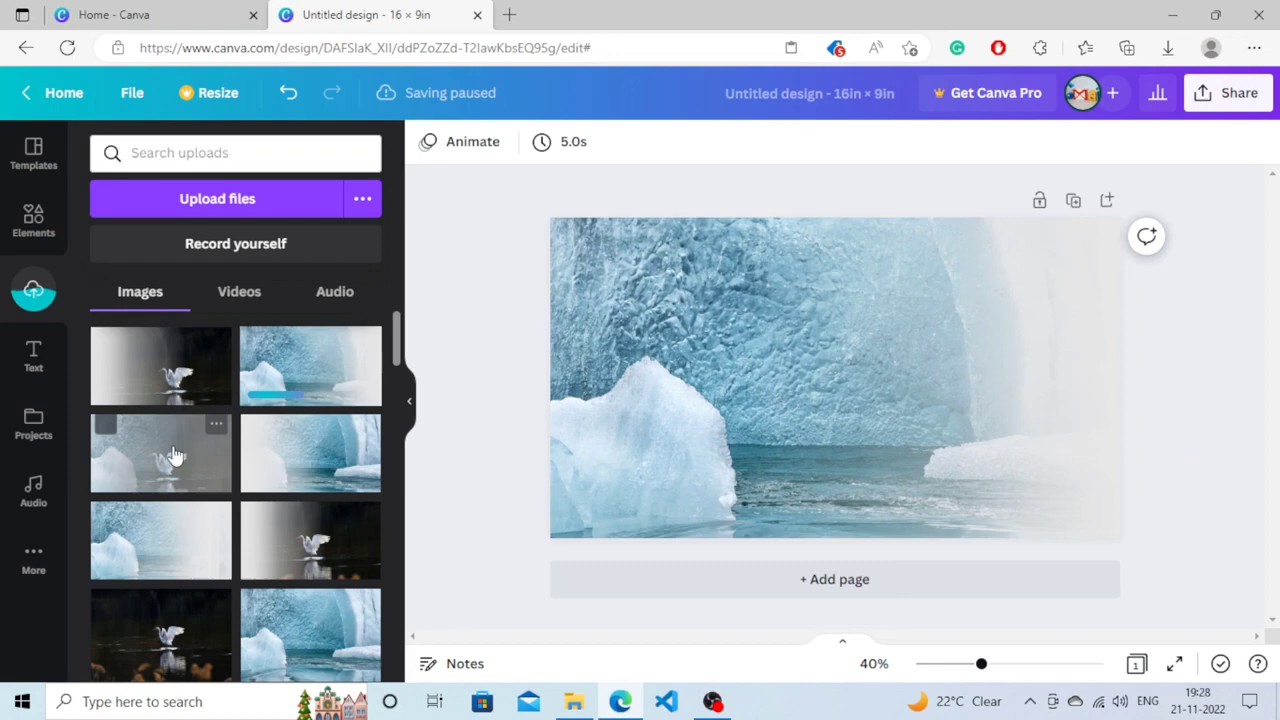
Add the uploaded faded bird image over the glacier and enlarge it to cover the whole page.
left_click(160, 383)
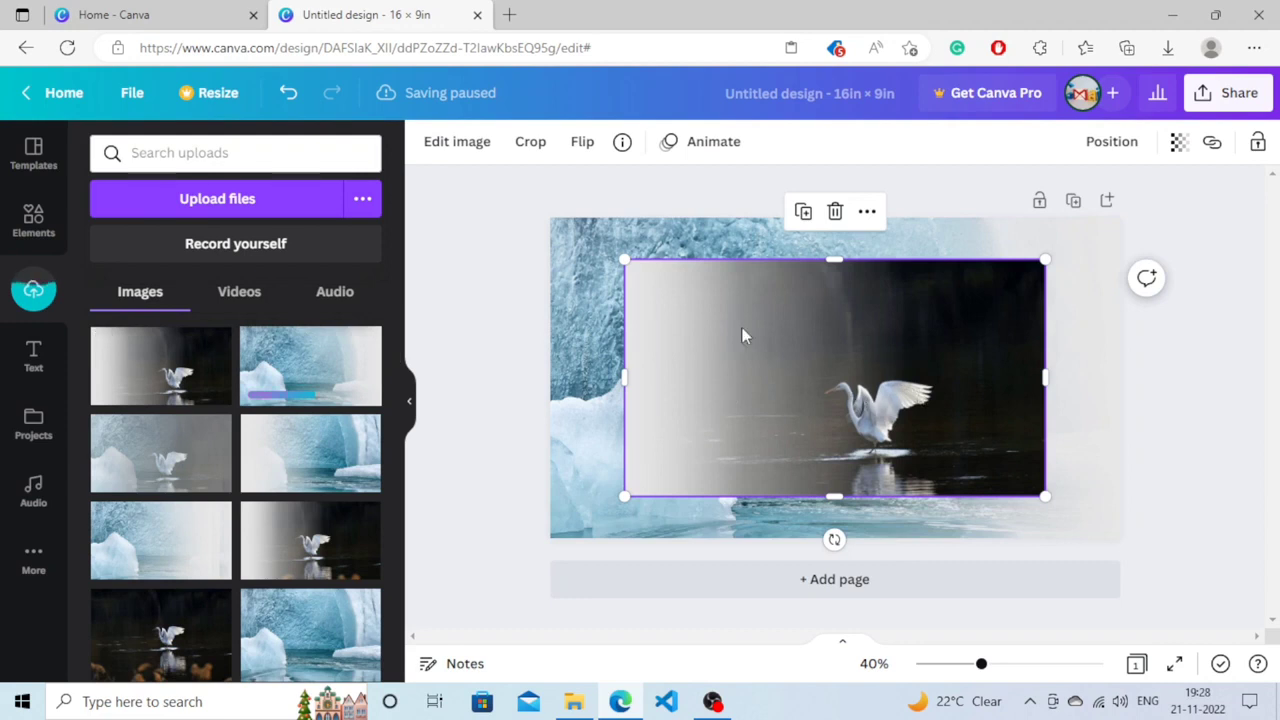
left_click_drag(624, 260, 541, 236)
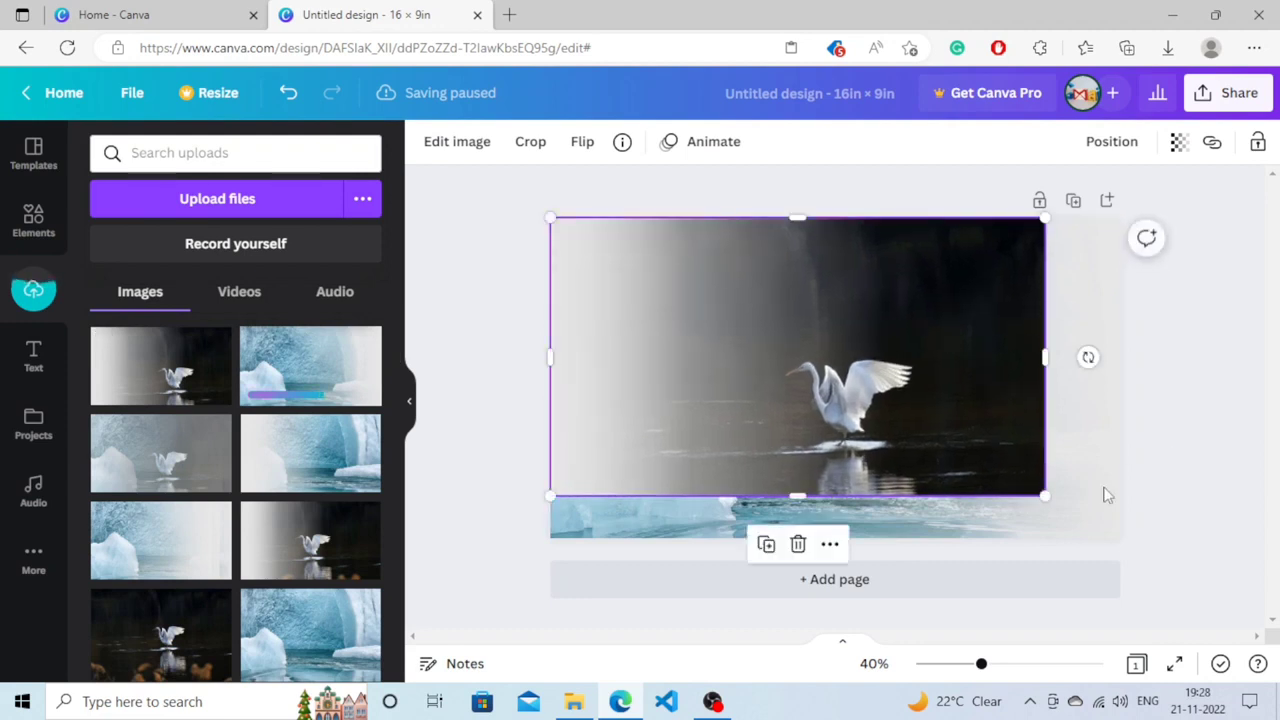
left_click_drag(1047, 494, 1128, 542)
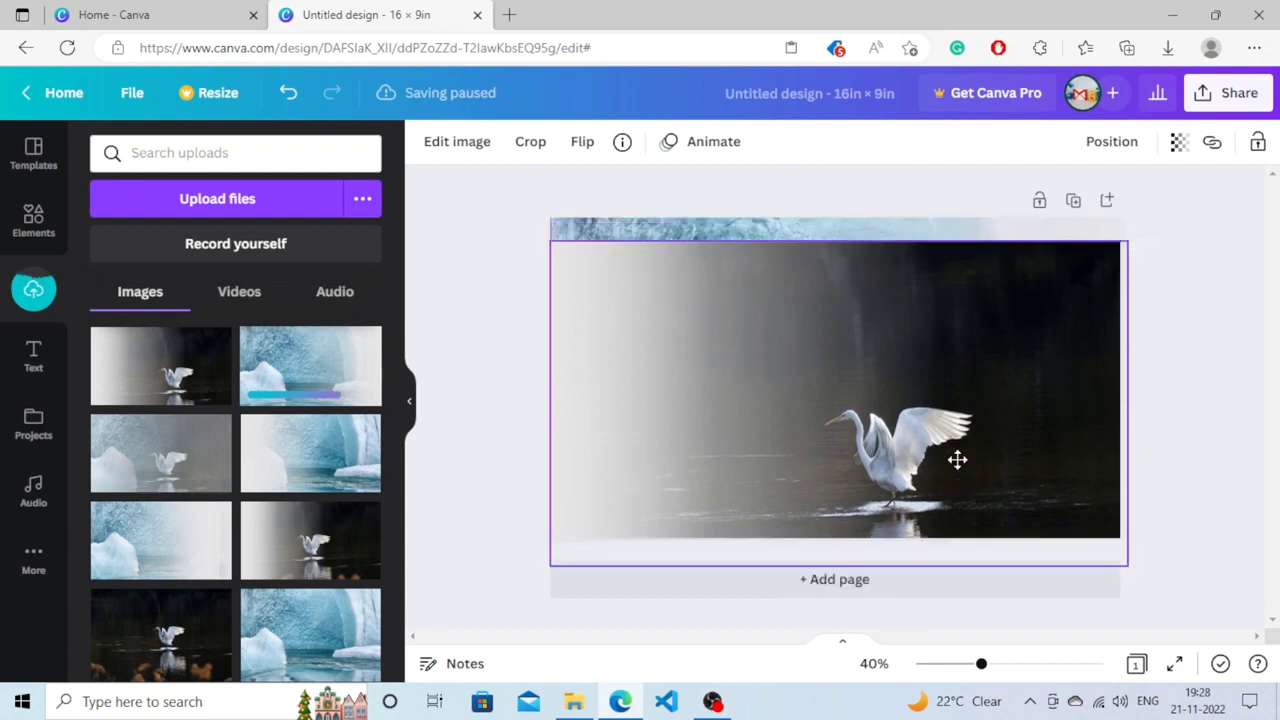
Set the transparency of the faded bird image to 62 so the glacier shows through.
left_click(1180, 147)
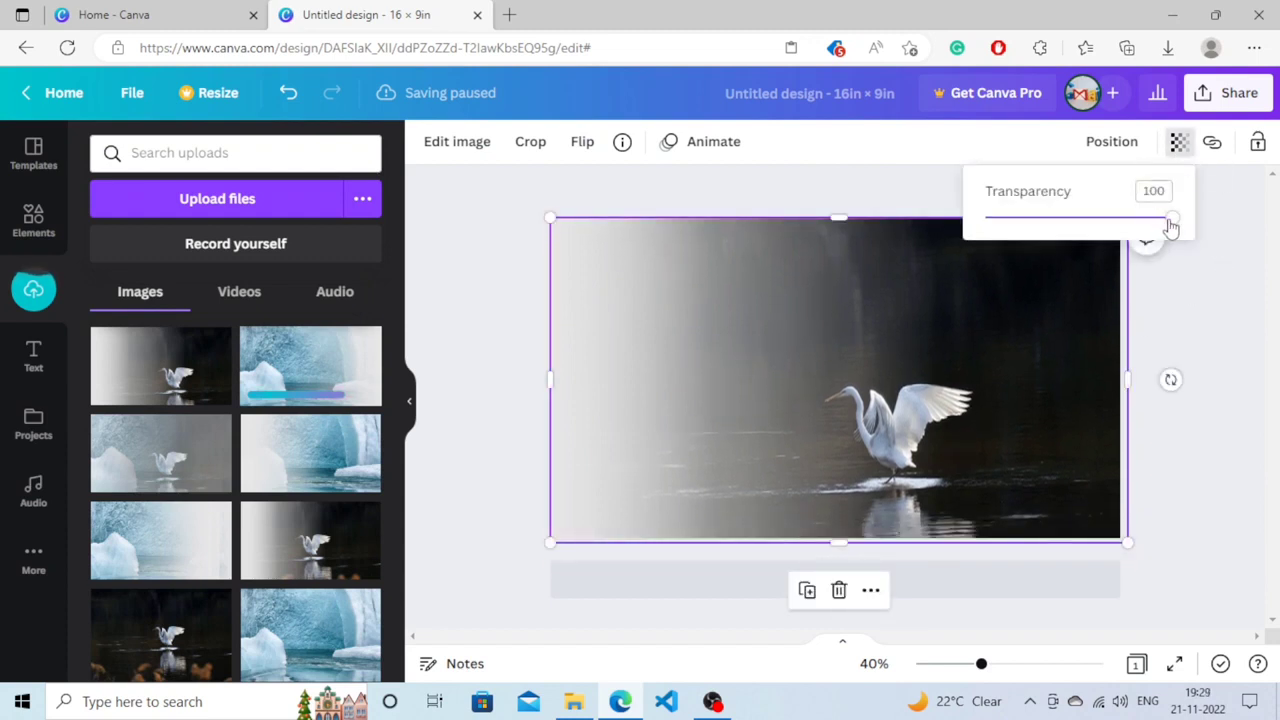
left_click_drag(1172, 226, 1102, 220)
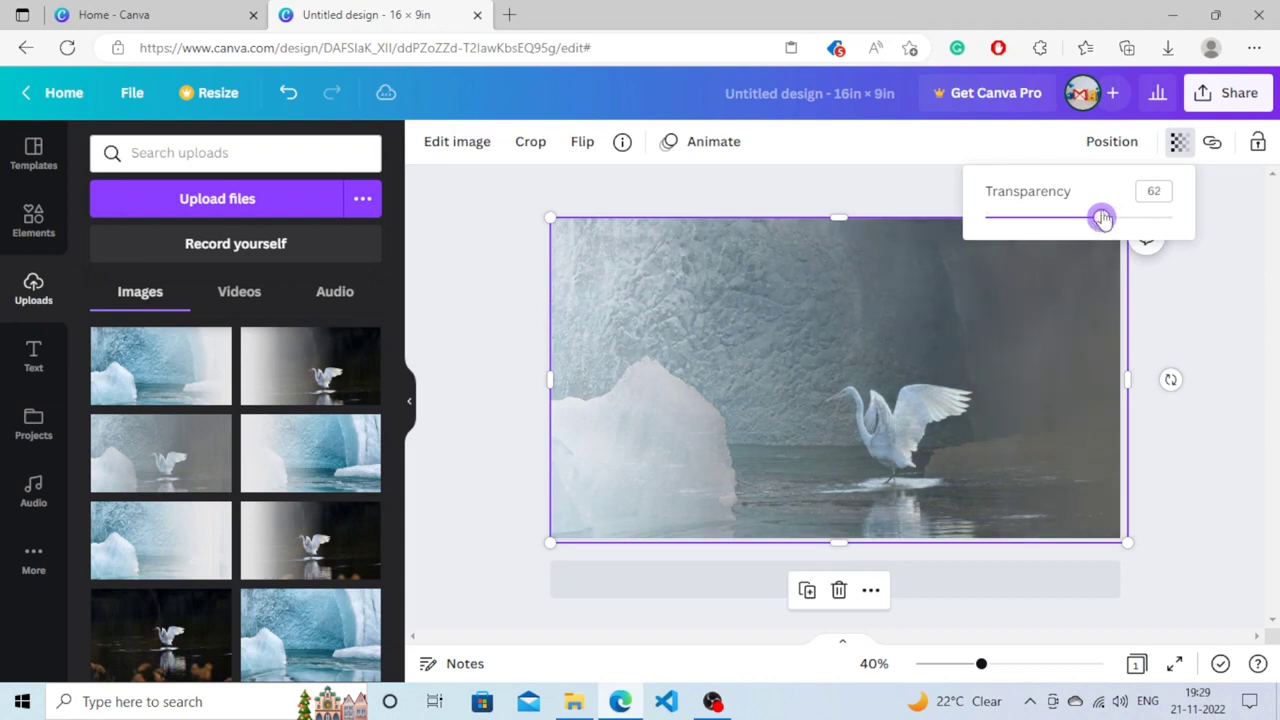
left_click(1219, 322)
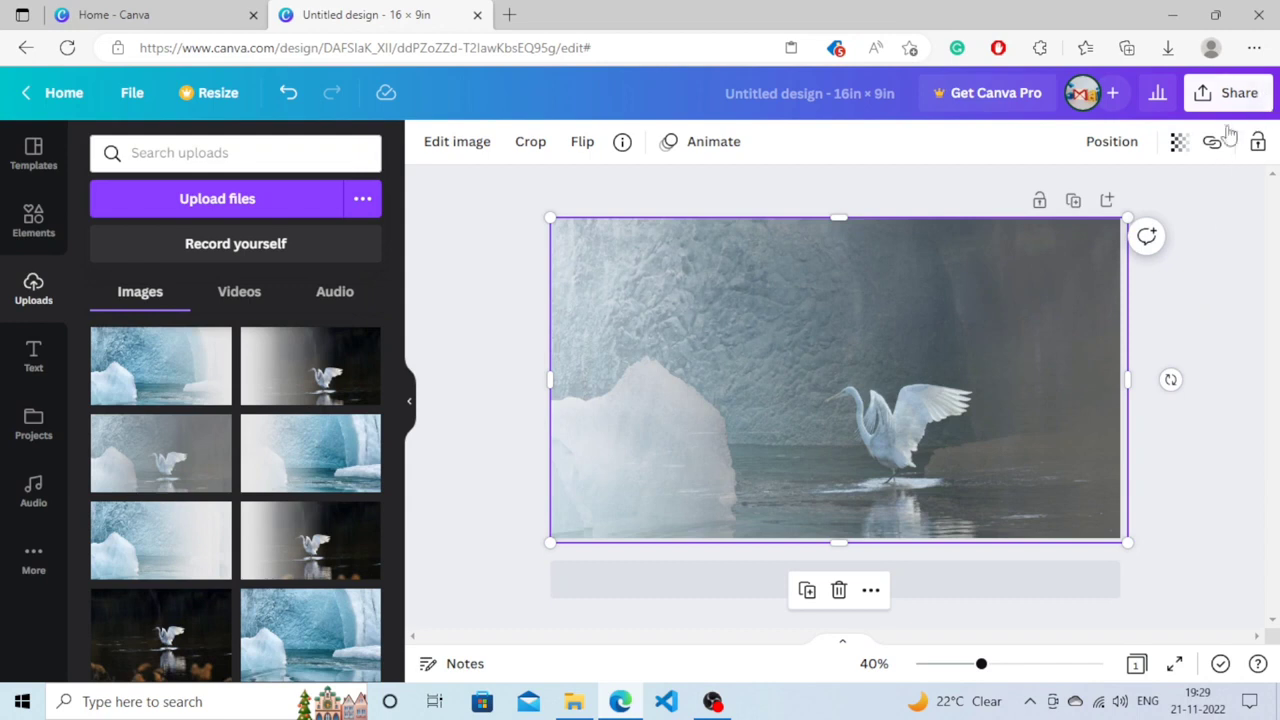
Download the blended glacier and bird page as a PNG.
left_click(1239, 93)
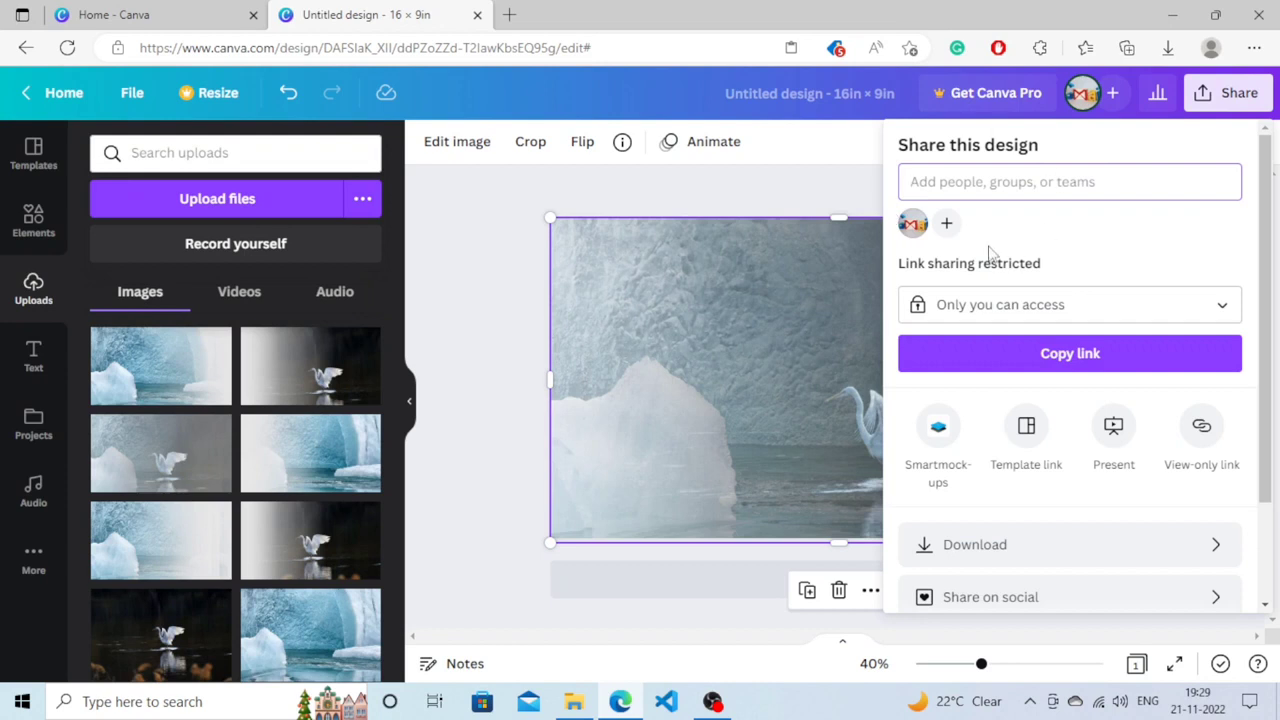
left_click(1128, 540)
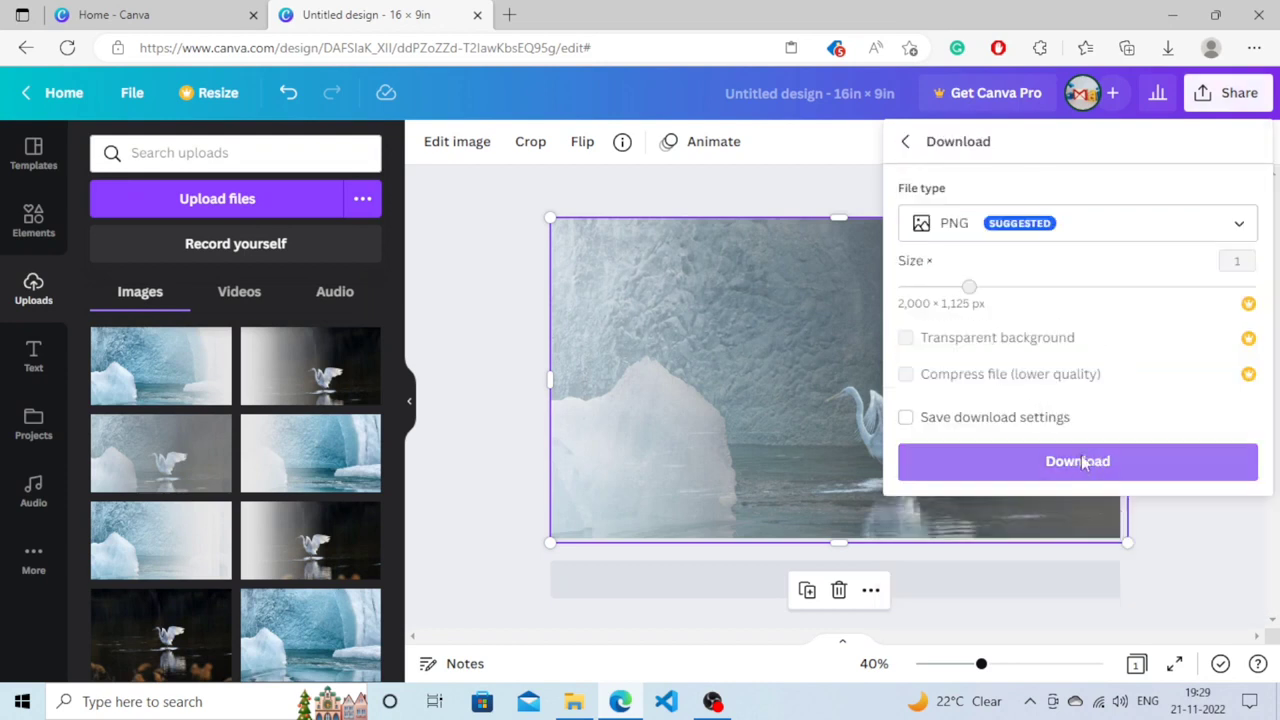
left_click(1083, 462)
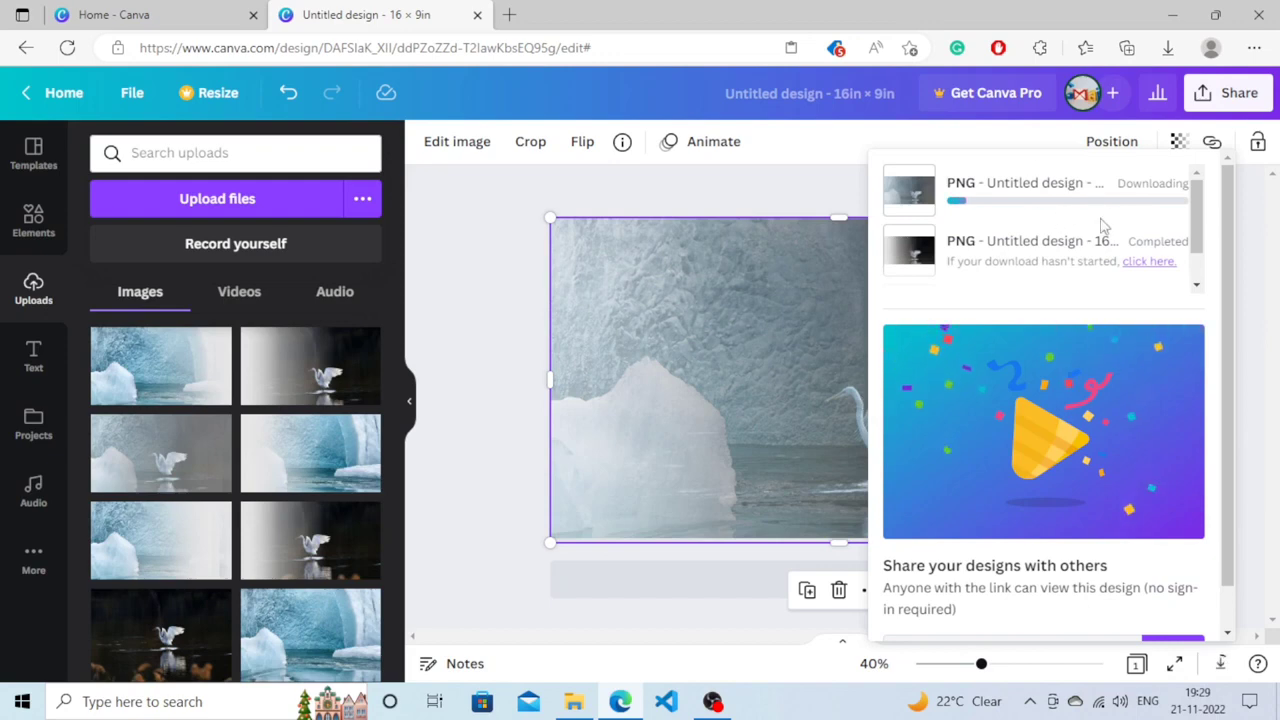
left_click(810, 200)
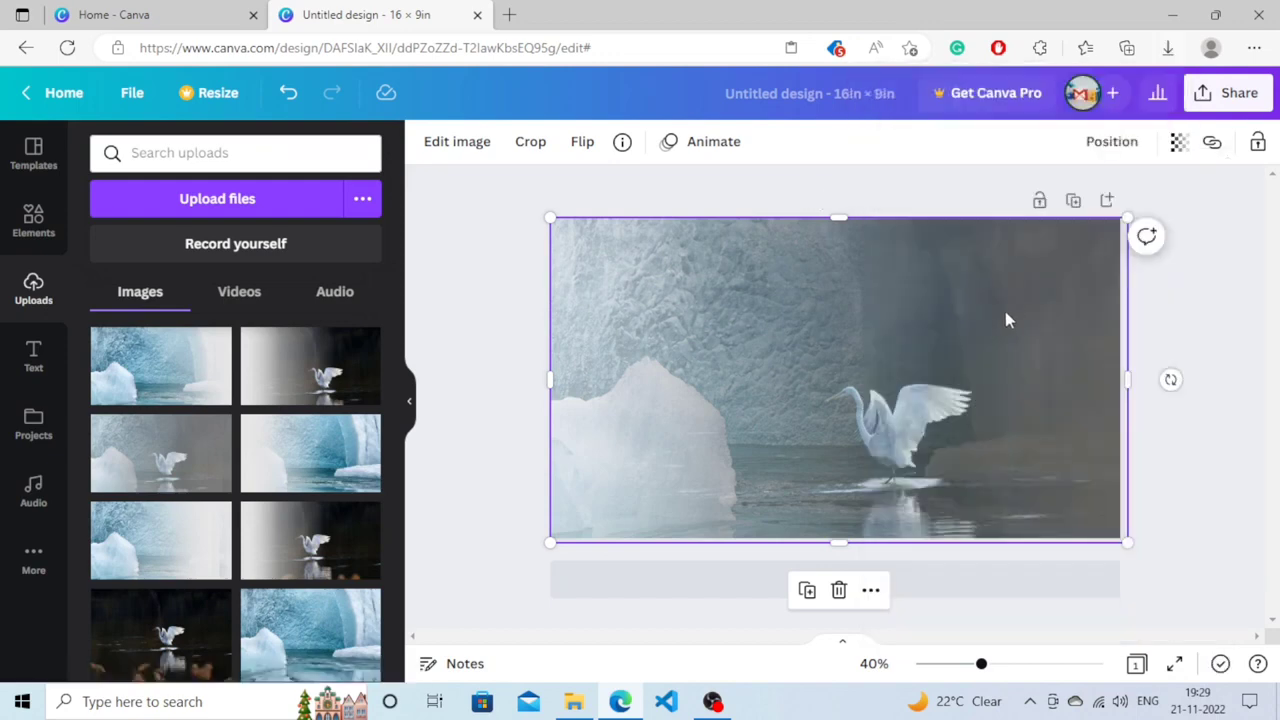
Delete the bird image and the glacier image from the page.
right_click(985, 317)
left_click(1071, 449)
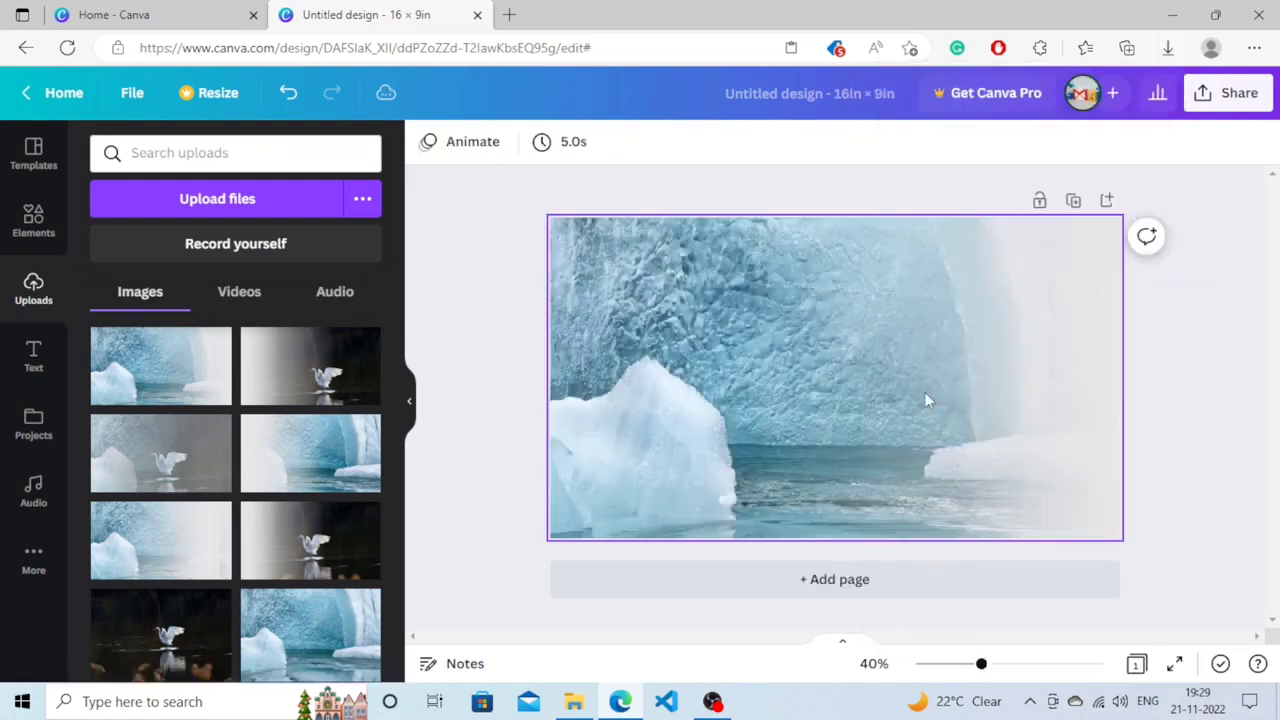
right_click(928, 400)
left_click(985, 471)
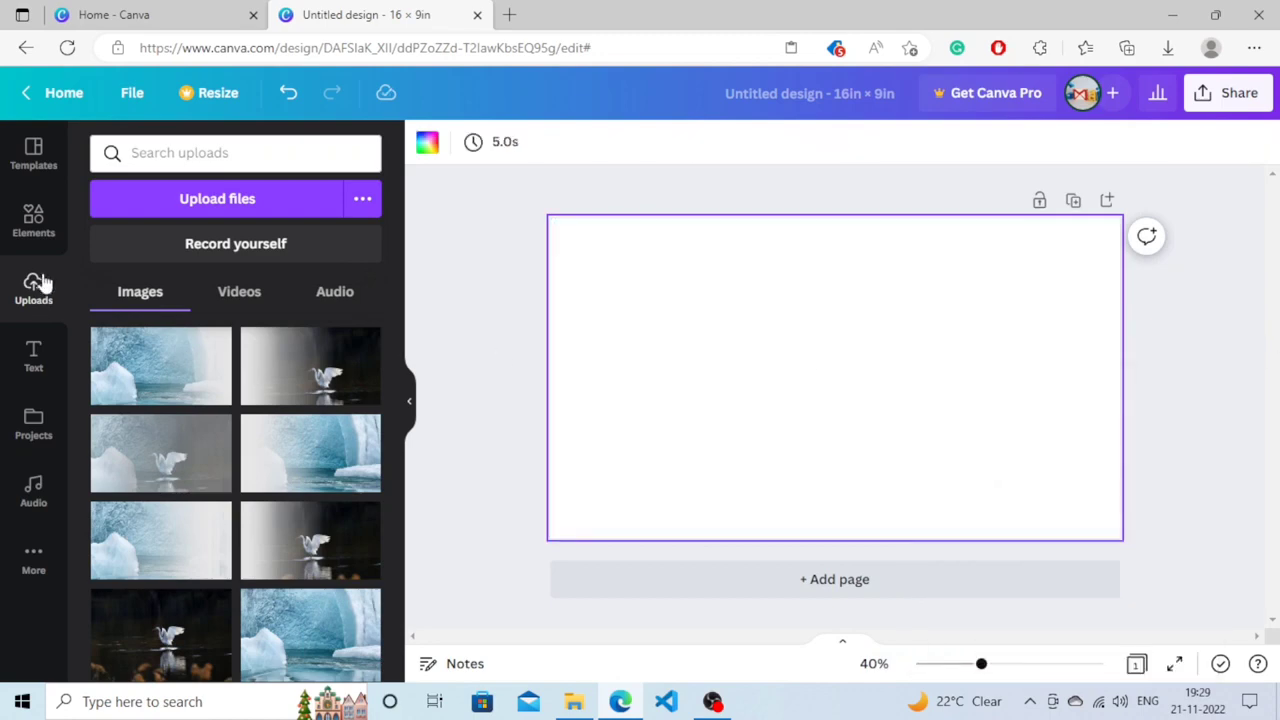
Upload the newly exported blended PNG from the browser's downloads and add it to the blank page.
left_click(1167, 48)
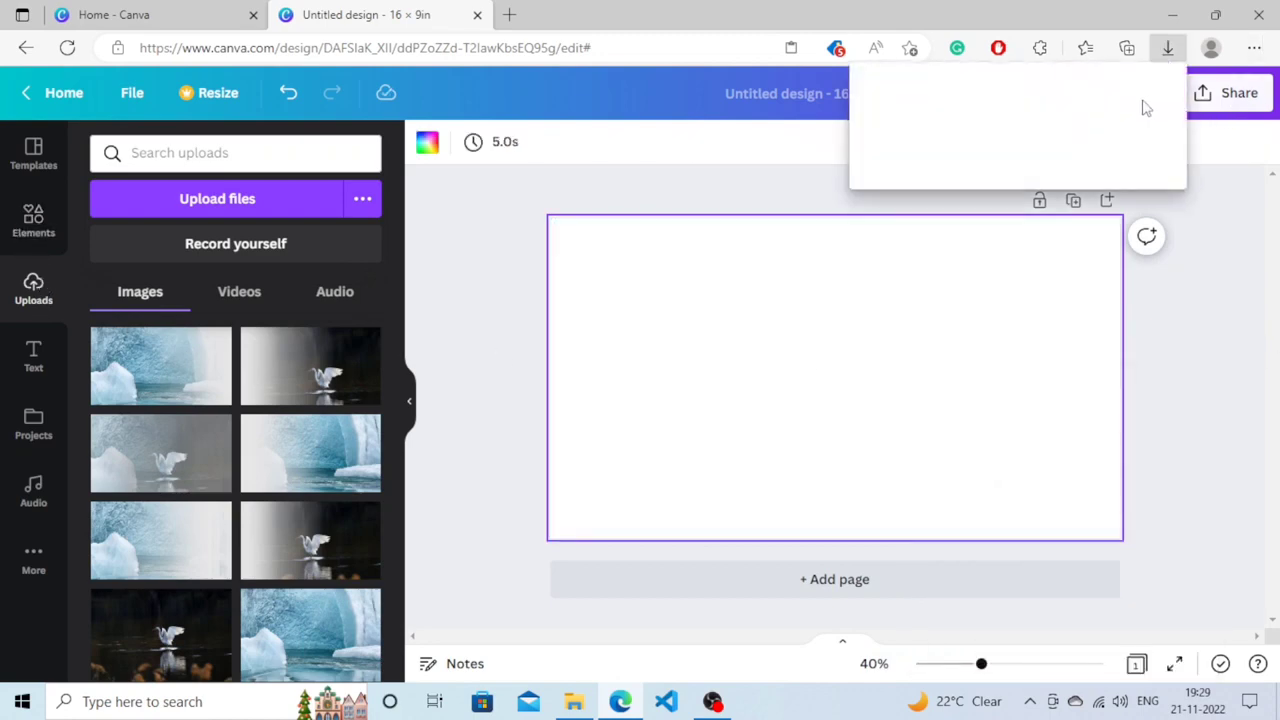
left_click_drag(1008, 128, 306, 414)
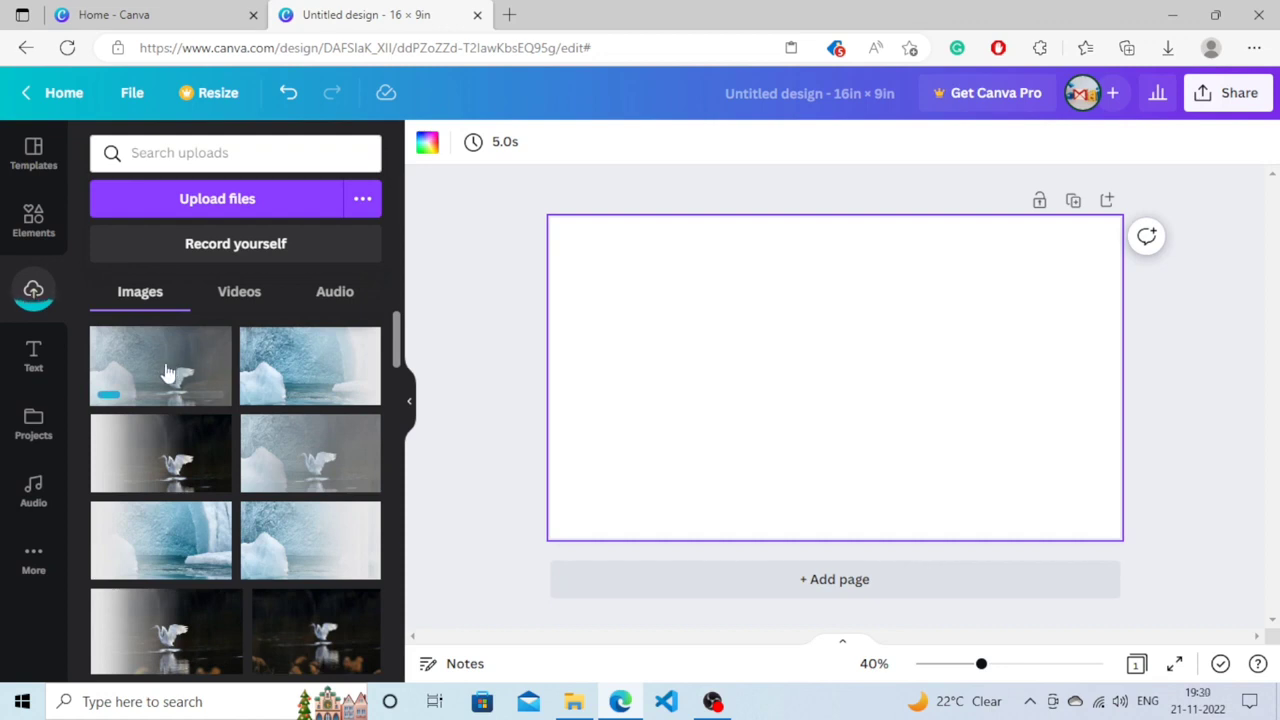
left_click(381, 367)
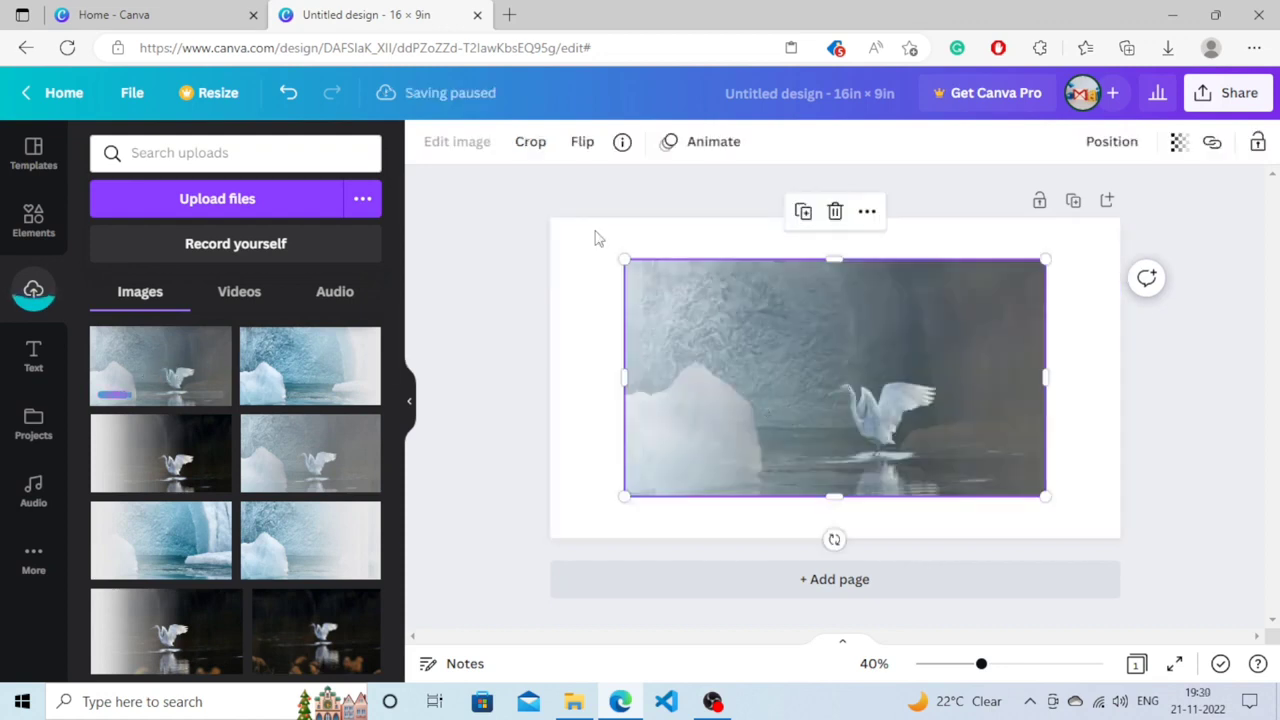
Enlarge the blended image from its opposite corners until it covers the entire page.
left_click_drag(620, 259, 537, 211)
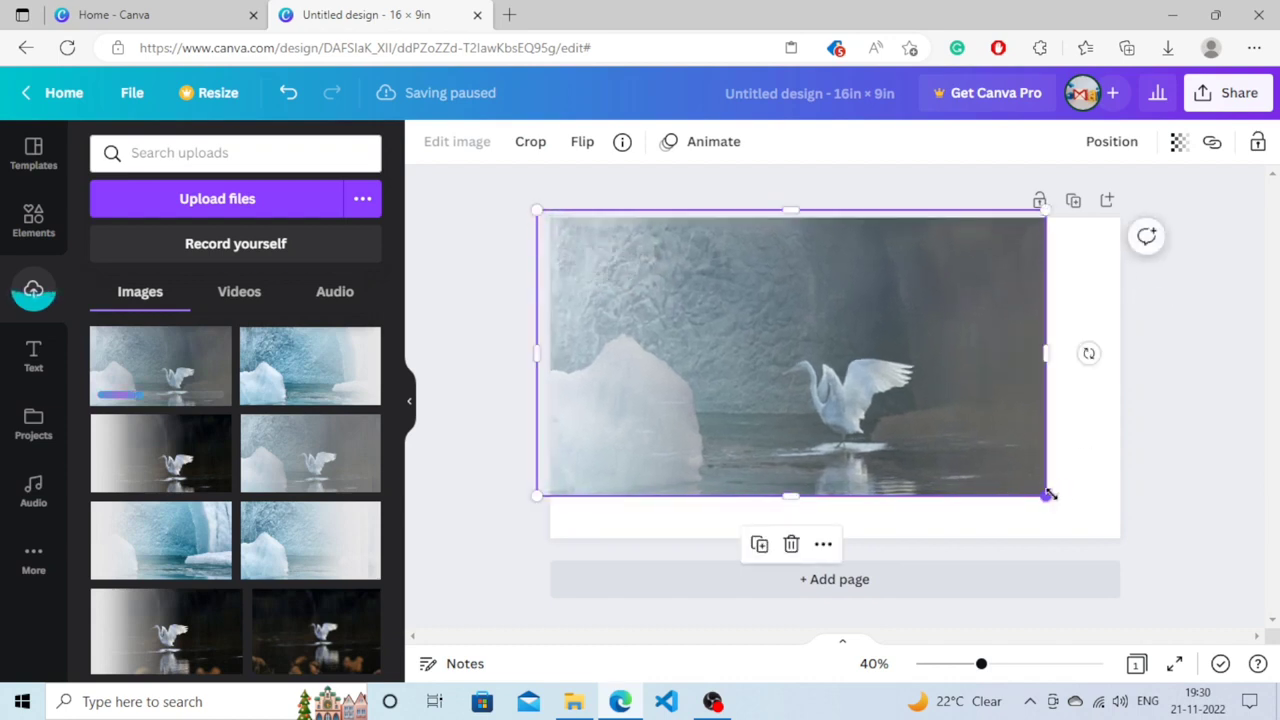
left_click_drag(1048, 494, 1145, 541)
left_click_drag(1131, 535, 1127, 540)
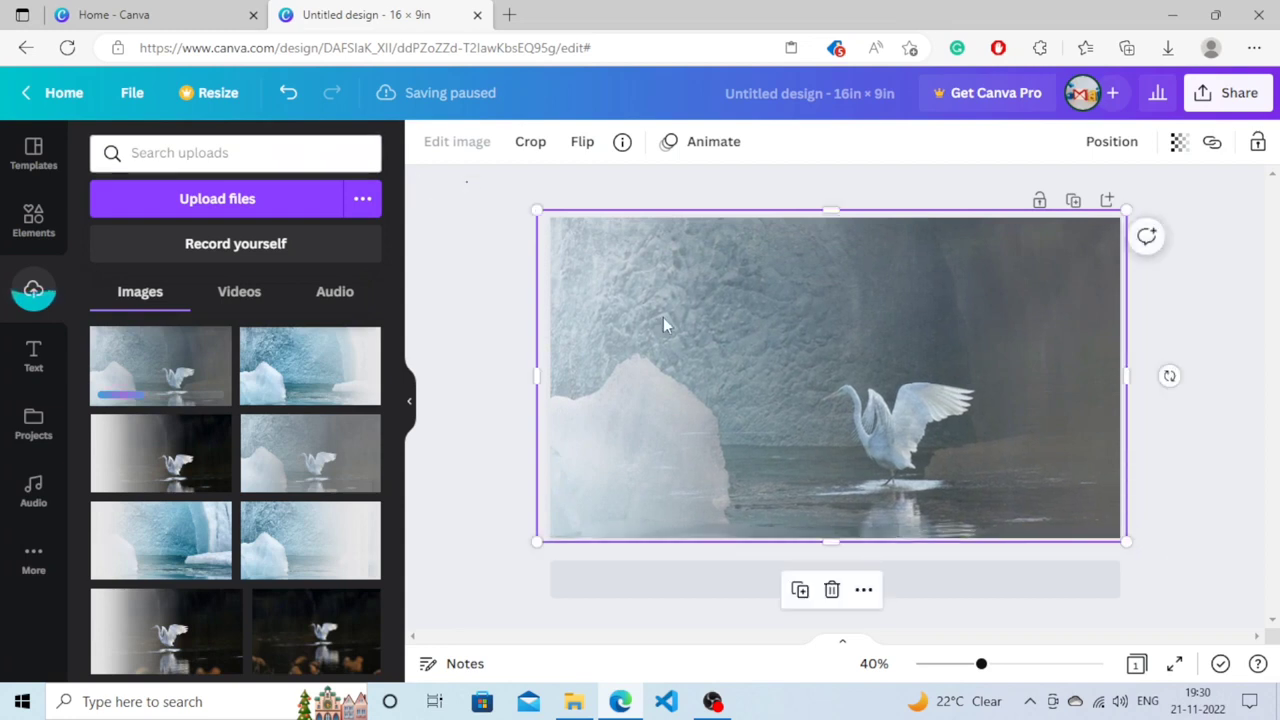
left_click(480, 343)
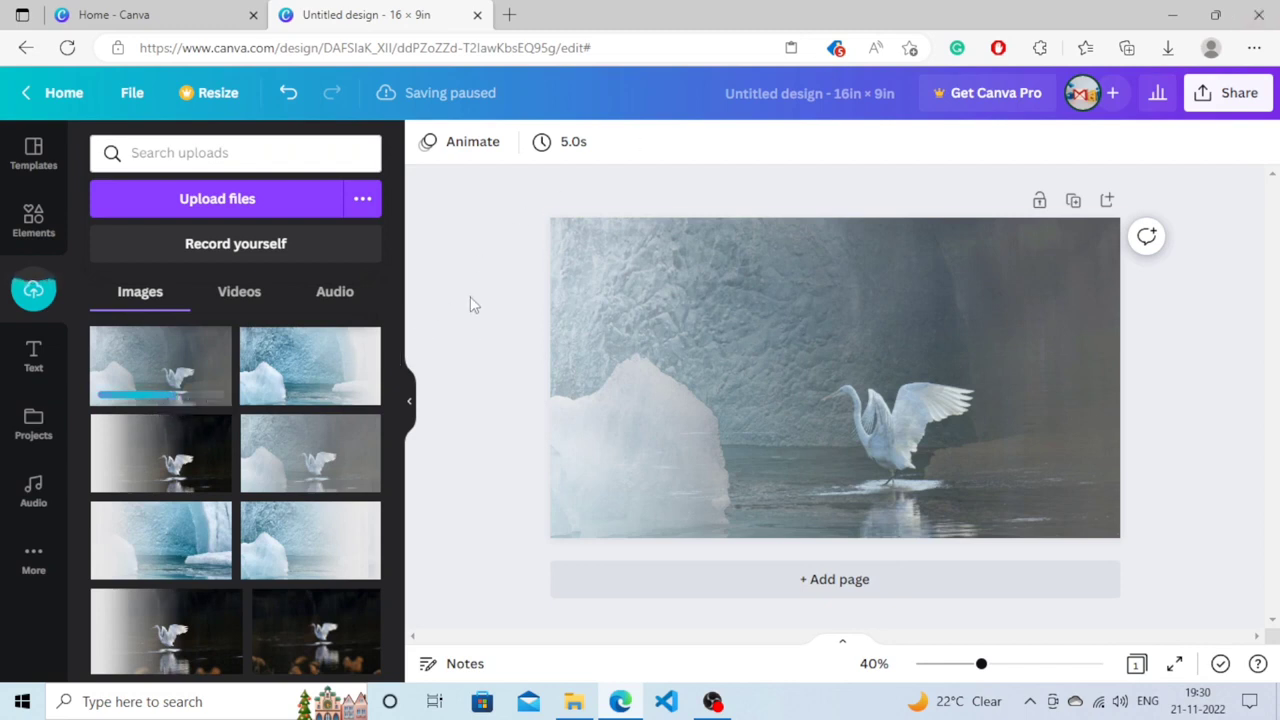
Adjust the blended image with brightness -40, contrast 58 and saturation 14.
left_click(860, 383)
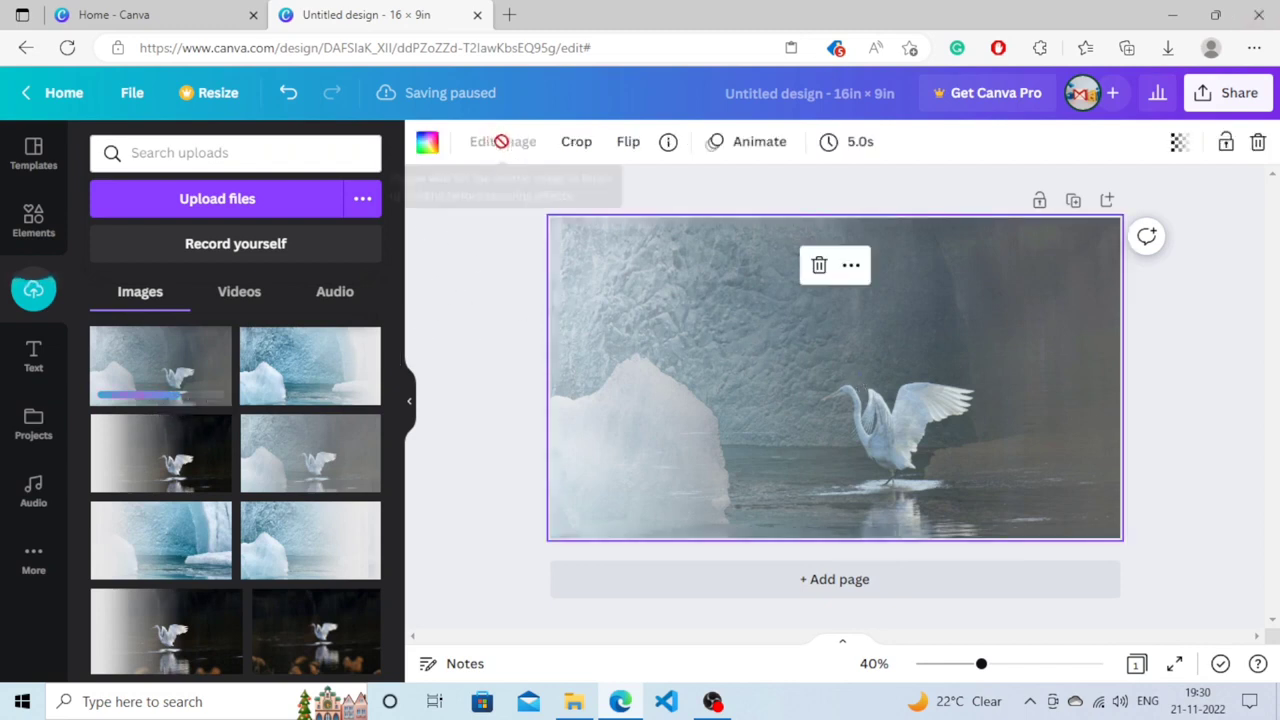
left_click(487, 337)
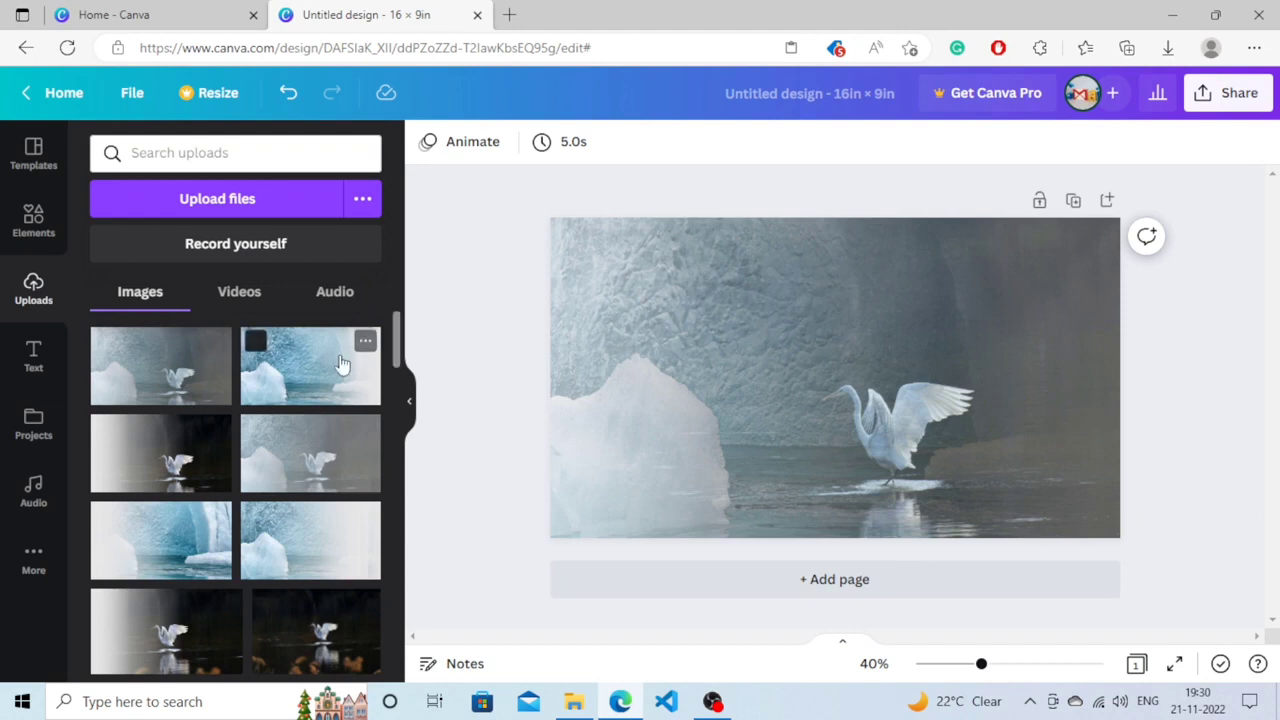
left_click(733, 310)
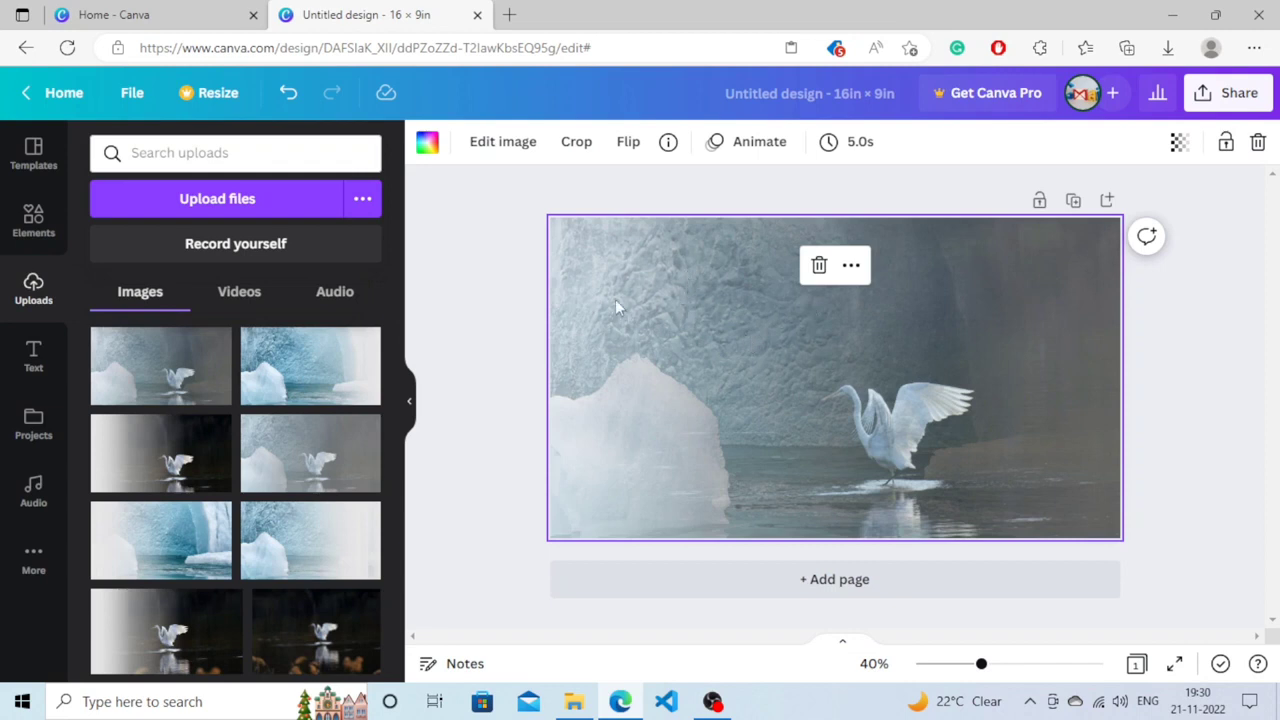
left_click(510, 145)
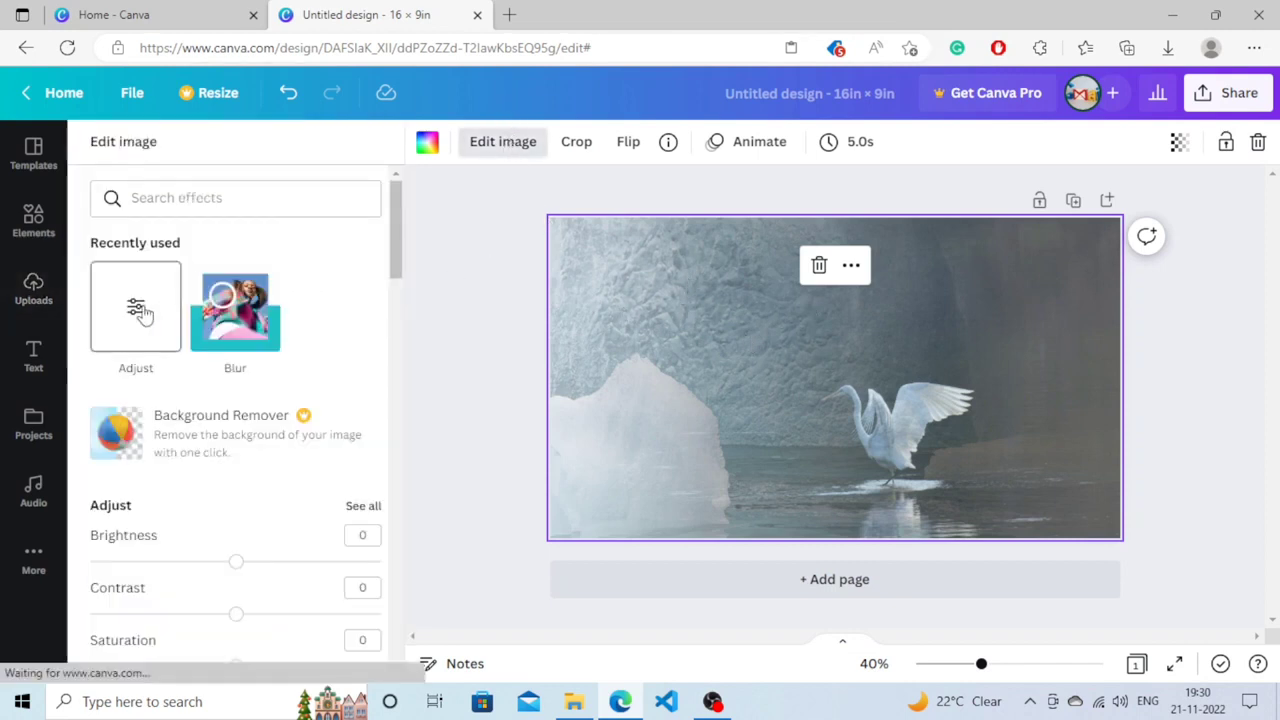
left_click(142, 313)
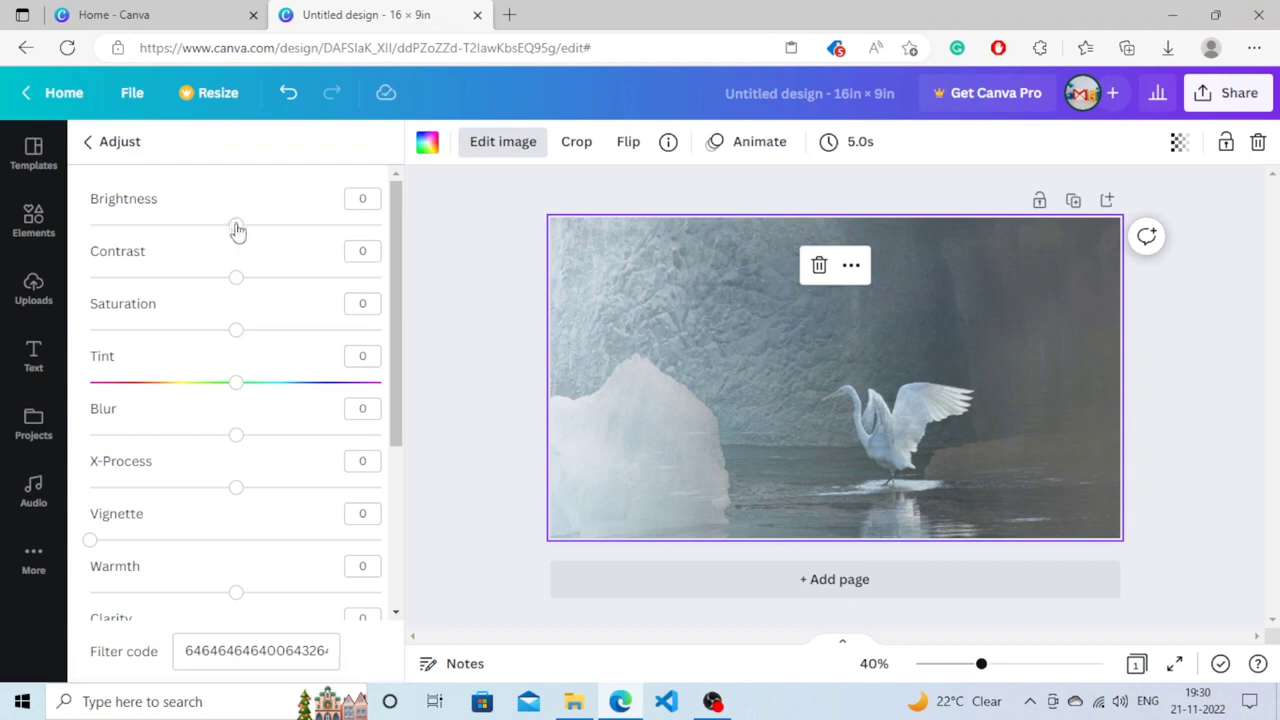
left_click_drag(237, 227, 177, 233)
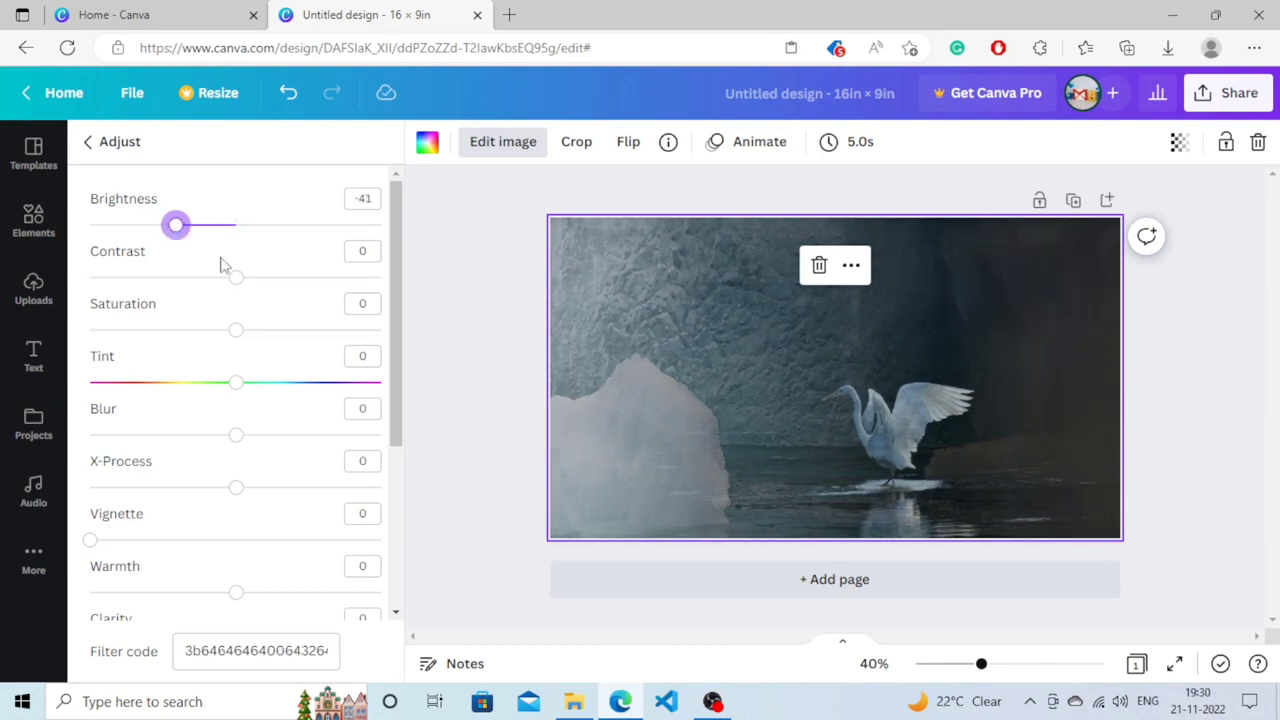
left_click_drag(236, 278, 321, 283)
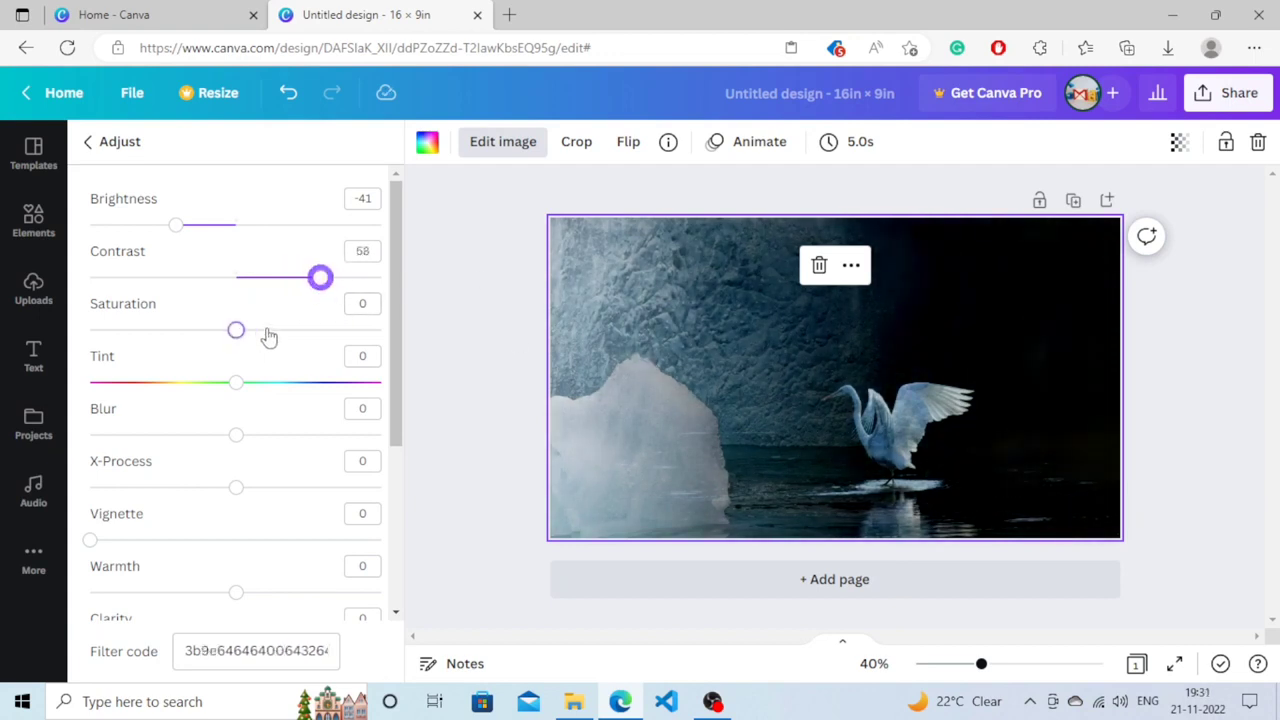
mouse_move(266, 333)
left_mouse_down()
mouse_move(290, 335)
mouse_move(254, 334)
left_mouse_up()
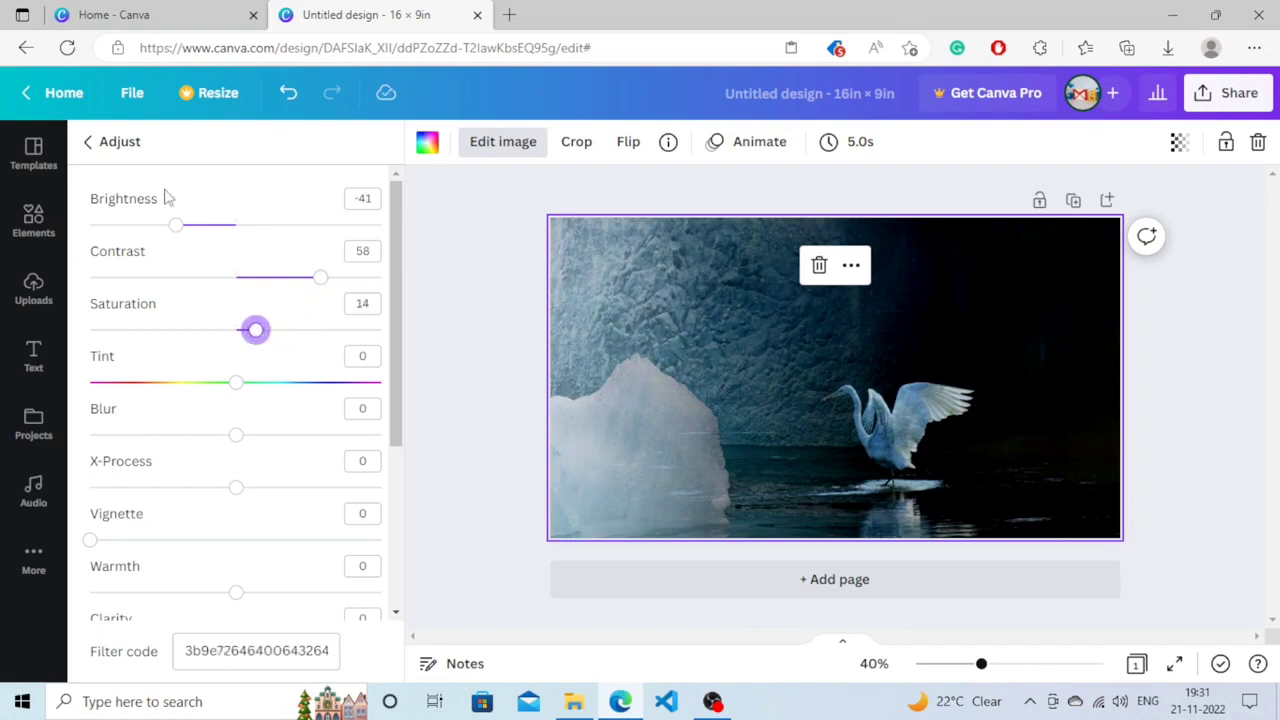
mouse_move(176, 226)
left_mouse_down()
mouse_move(205, 228)
mouse_move(203, 249)
mouse_move(180, 245)
left_mouse_up()
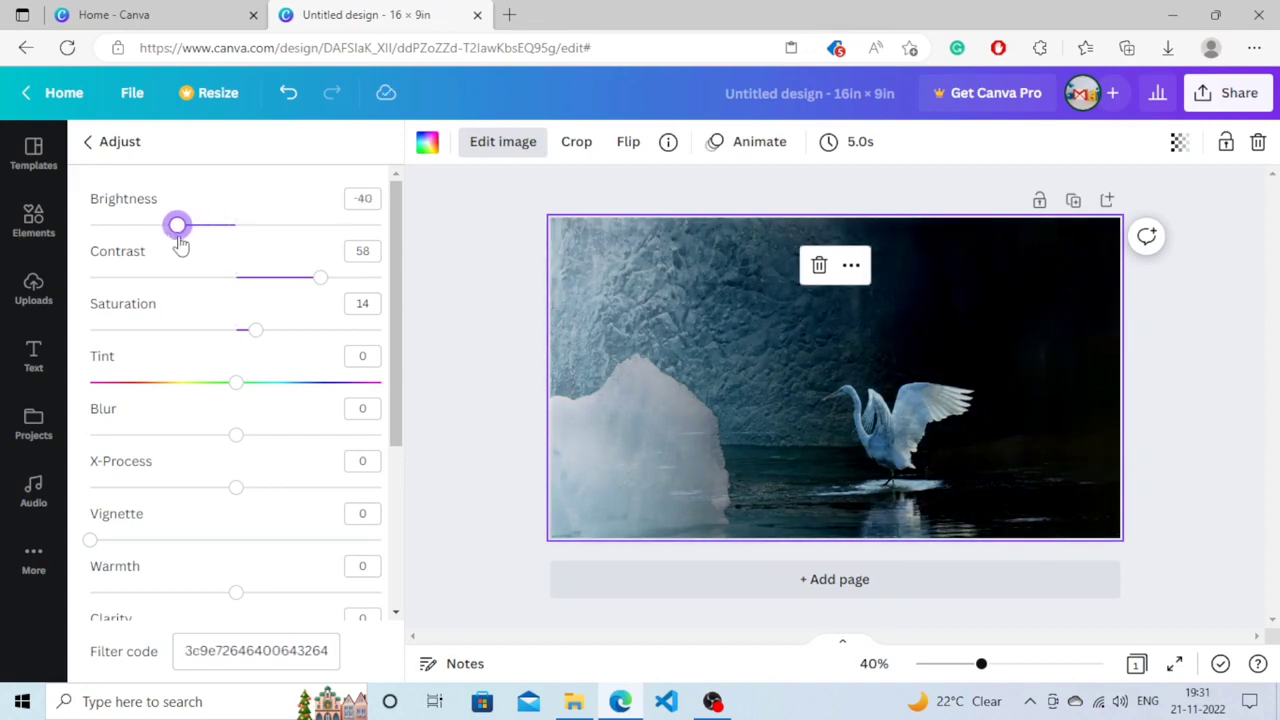
left_click(470, 372)
left_click(1178, 372)
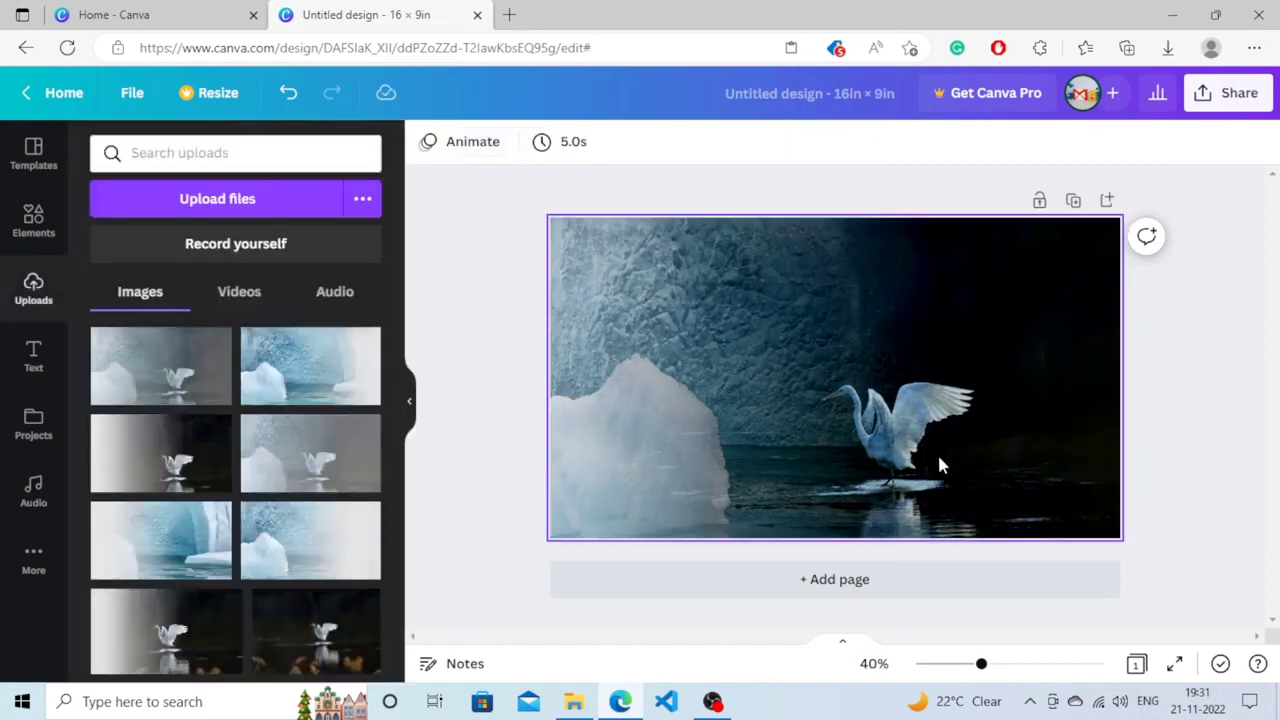